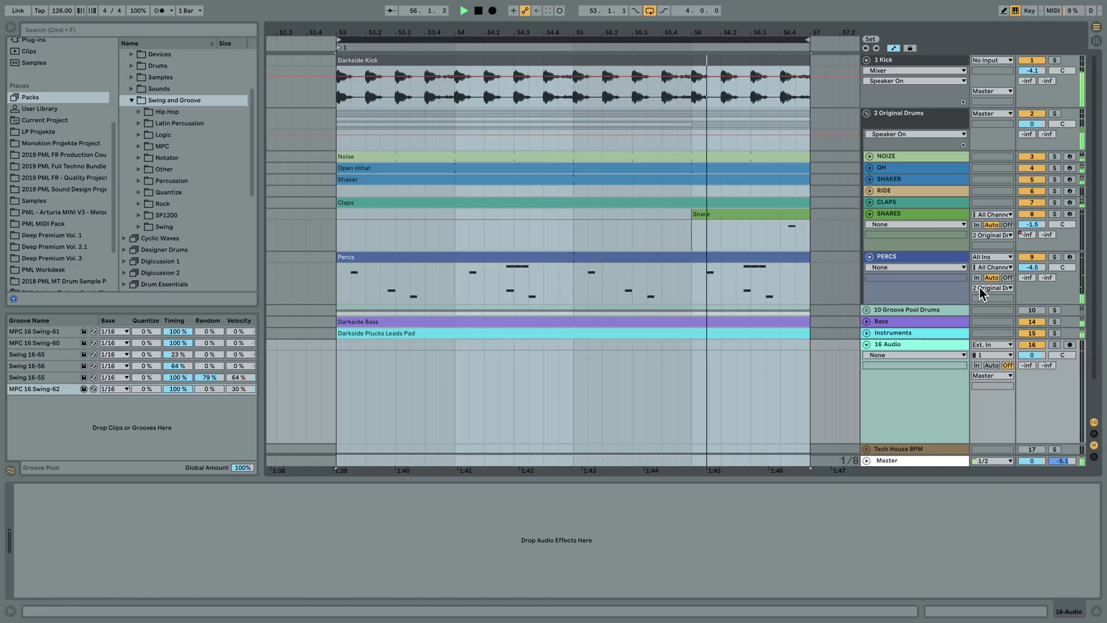
- Solo the Kick track, play it briefly, and take it out of solo
click(1032, 321)
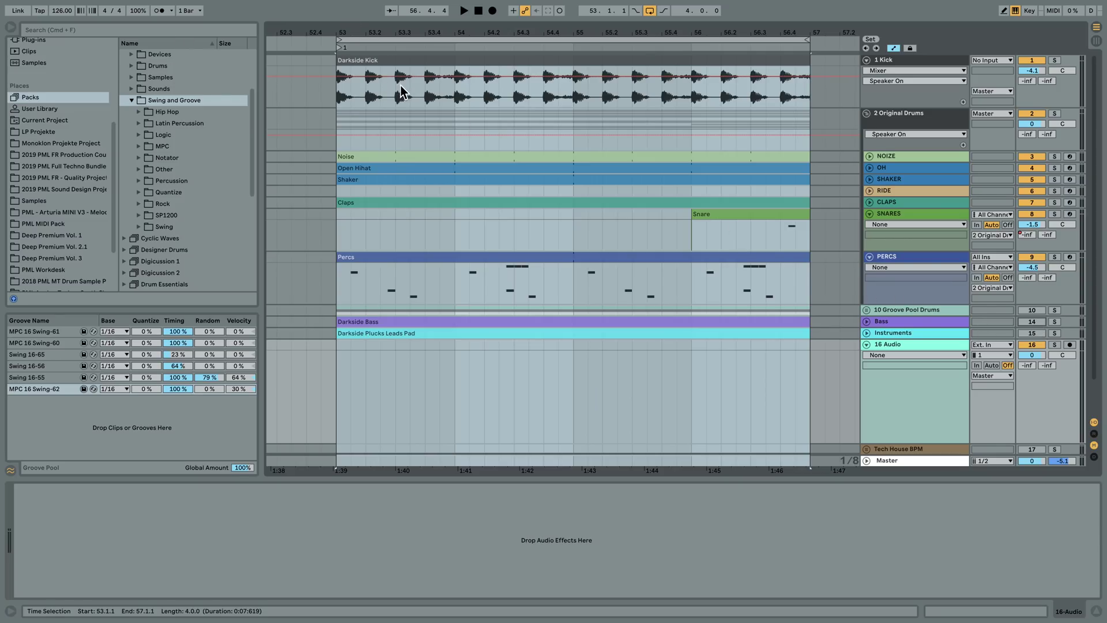
click(946, 102)
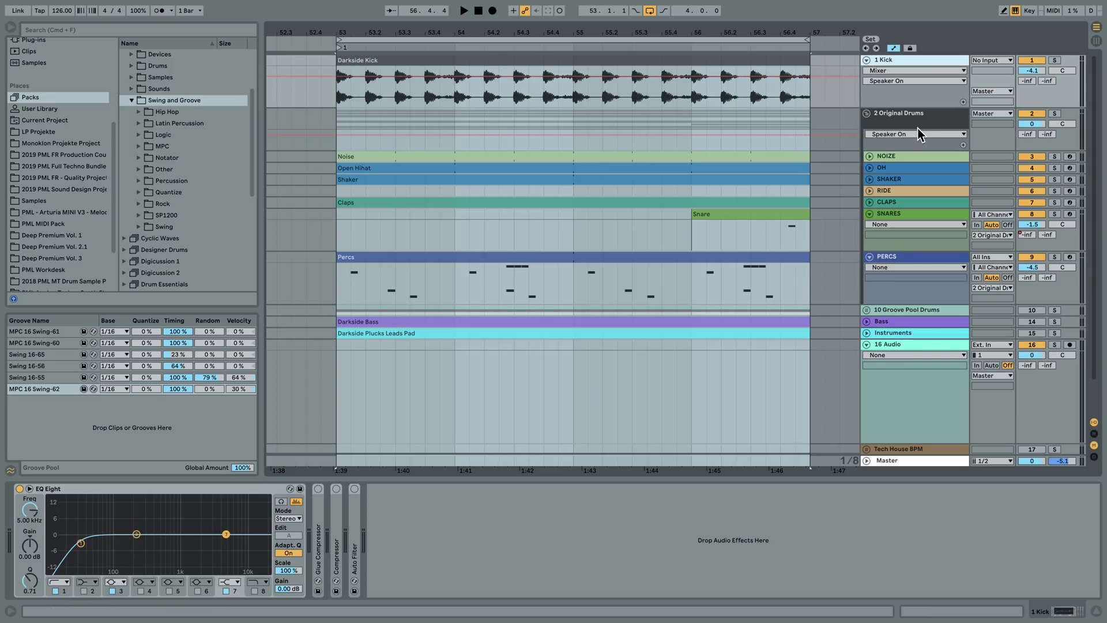
click(908, 114)
click(898, 59)
click(1054, 60)
key(space)
key(space)
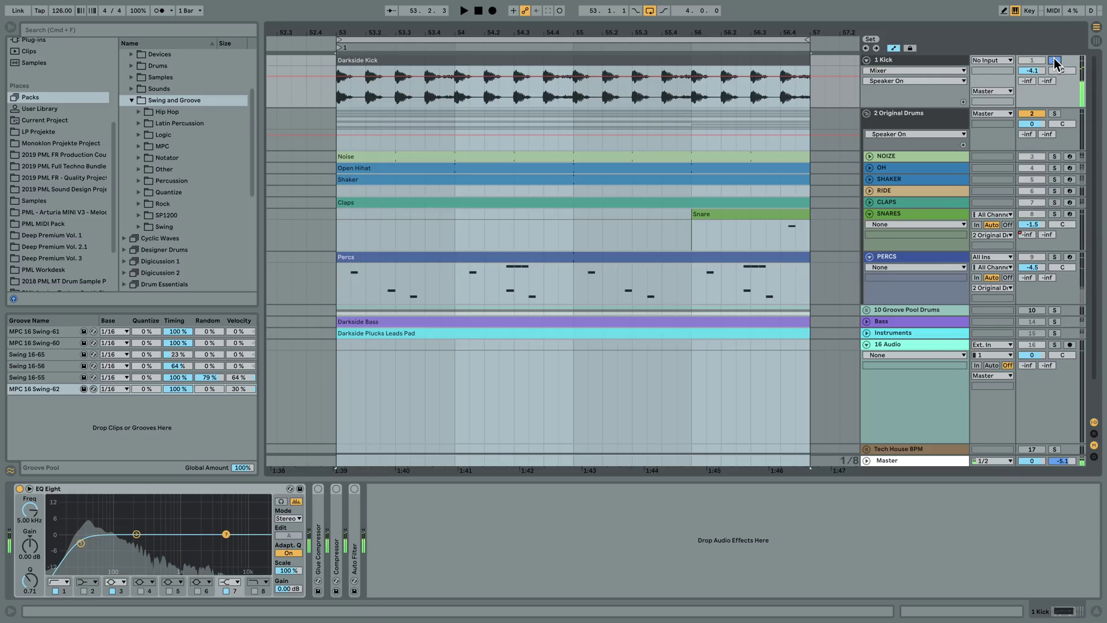
click(1053, 60)
- Audition the NOIZE, OH and SHAKER tracks of the Original Drums group one at a time in solo
click(915, 114)
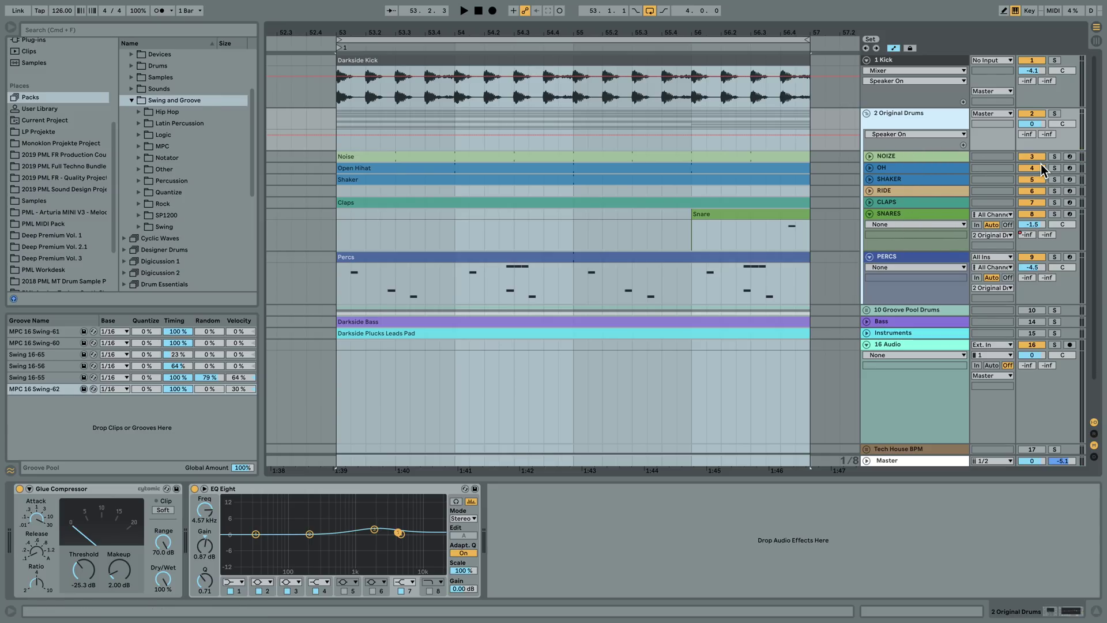
click(1054, 156)
key(space)
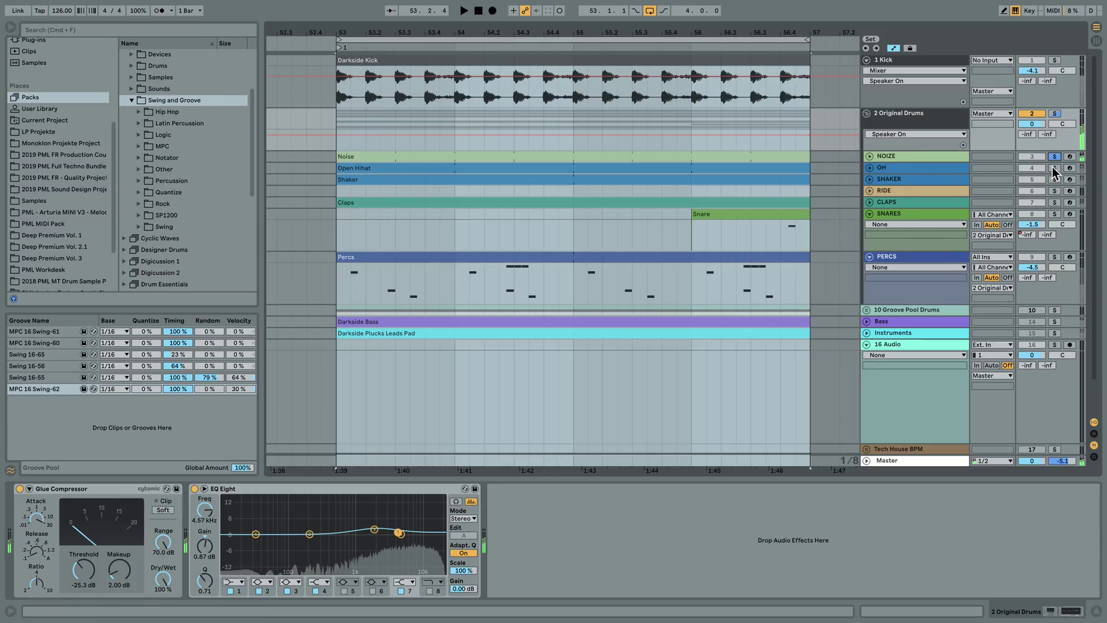
click(1055, 167)
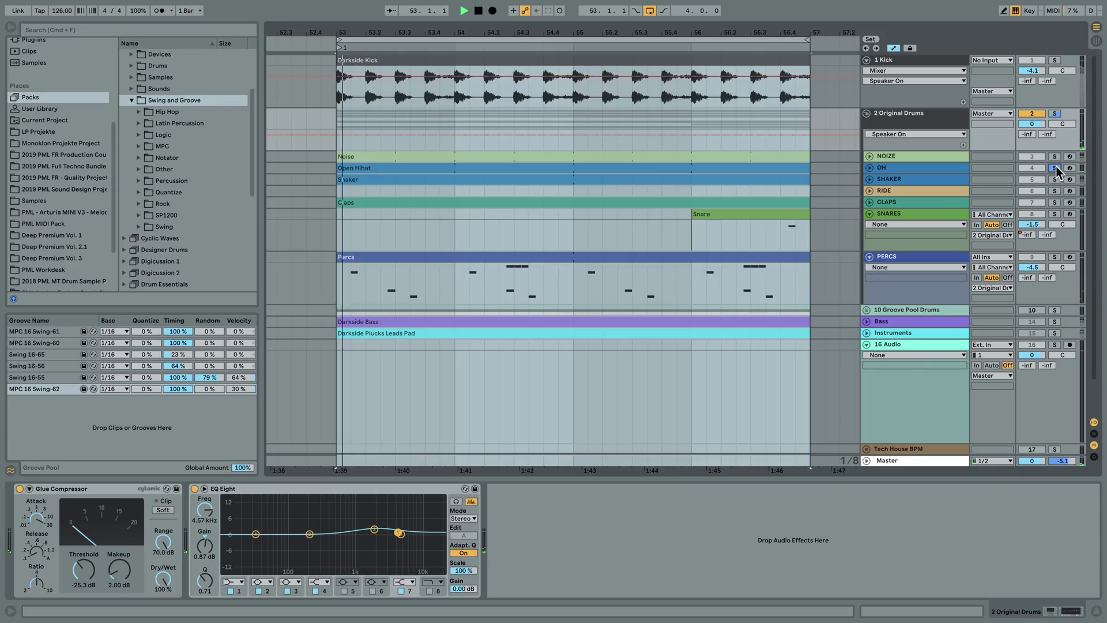
click(1054, 180)
key(space)
- Audition the CLAPS and PERCS tracks in solo, unfolding the CLAPS track, and clear the solo at the end
click(1053, 201)
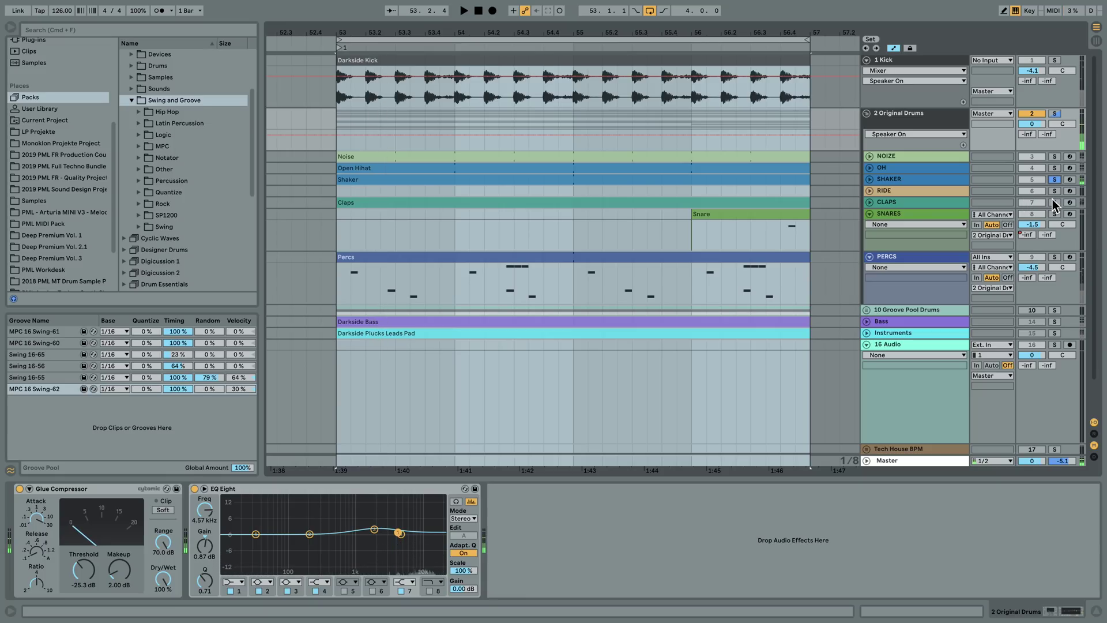
key(space)
click(869, 202)
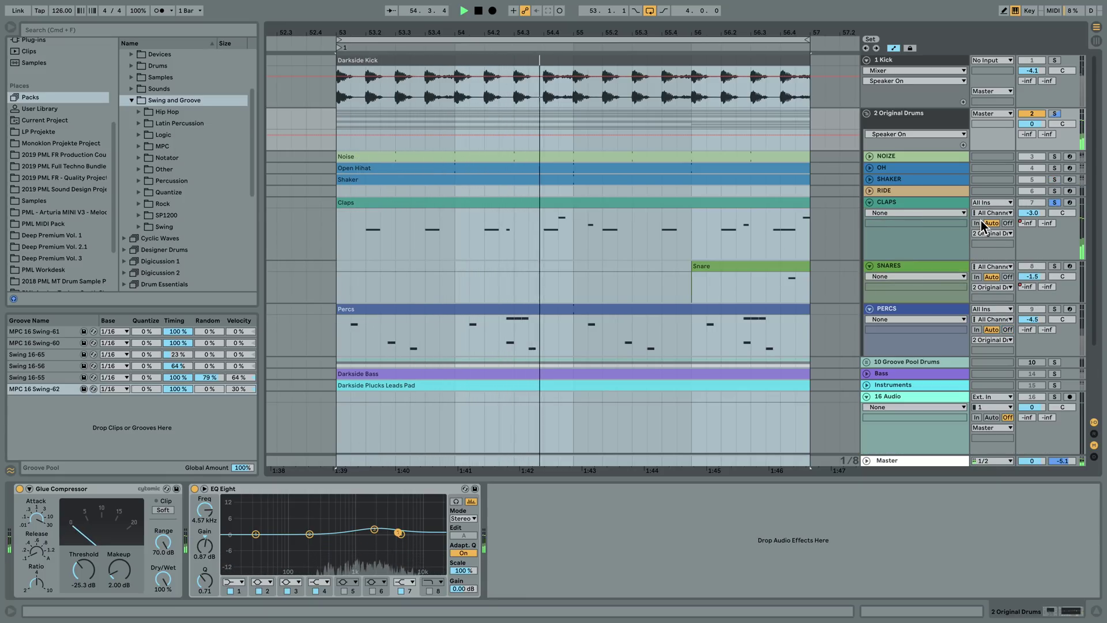
click(1054, 308)
key(space)
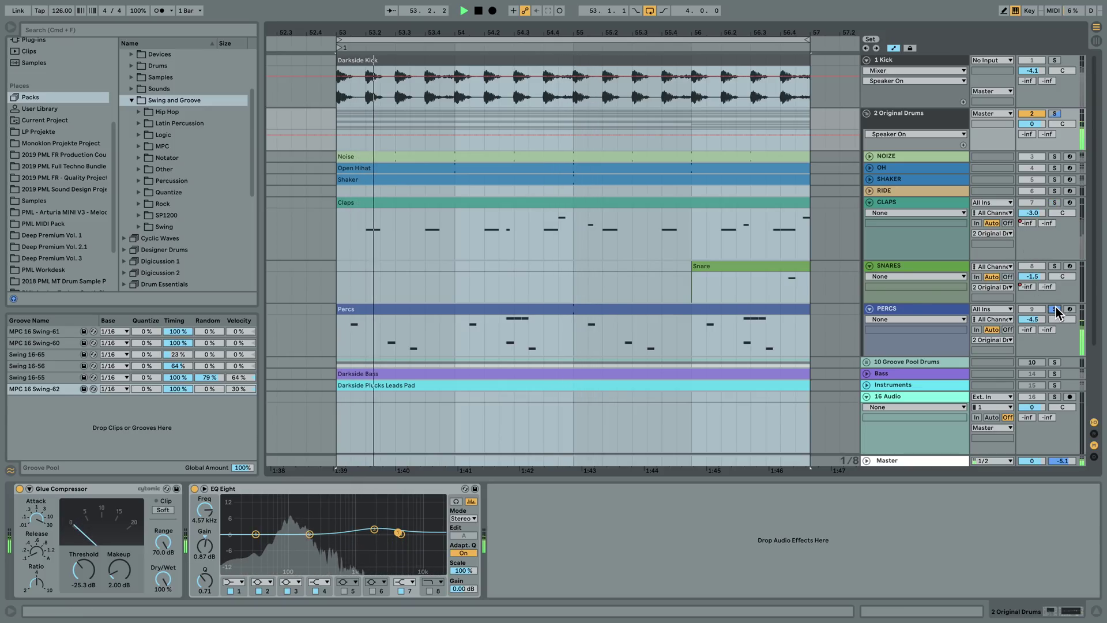
key(space)
click(1055, 309)
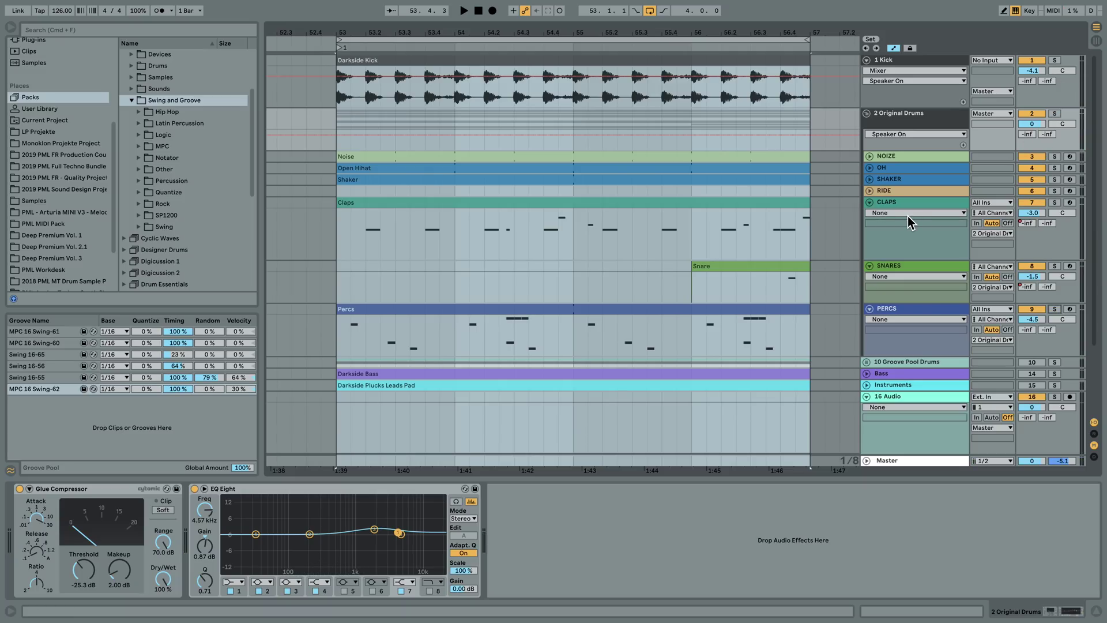
- Unfold the NOIZE track, open its Noise clip in an enlarged note editor, and play the track in solo
click(868, 156)
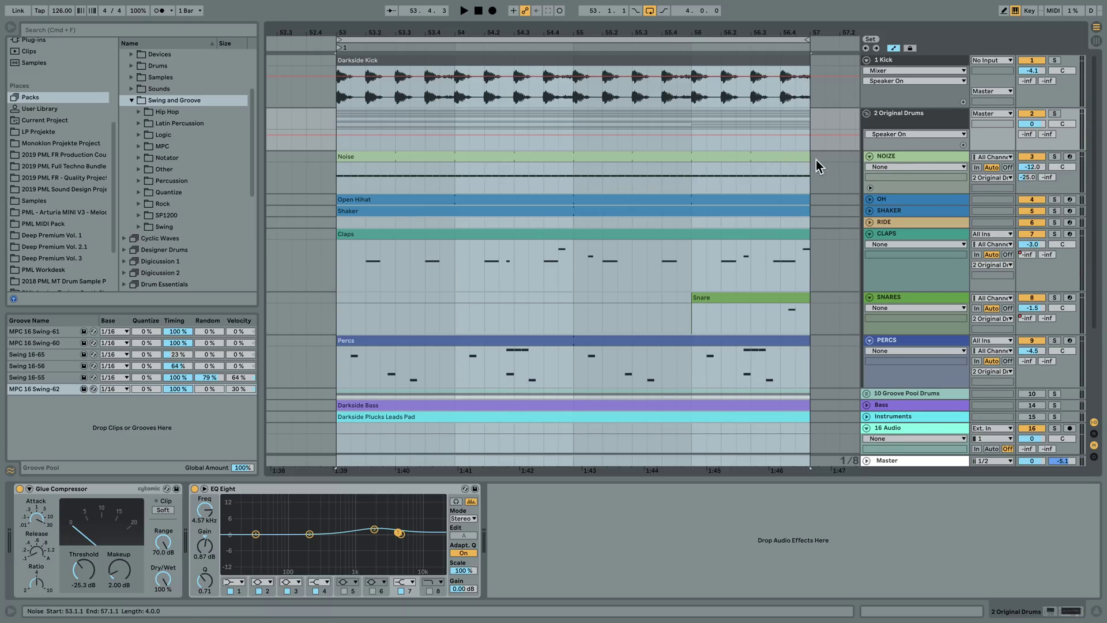
click(888, 158)
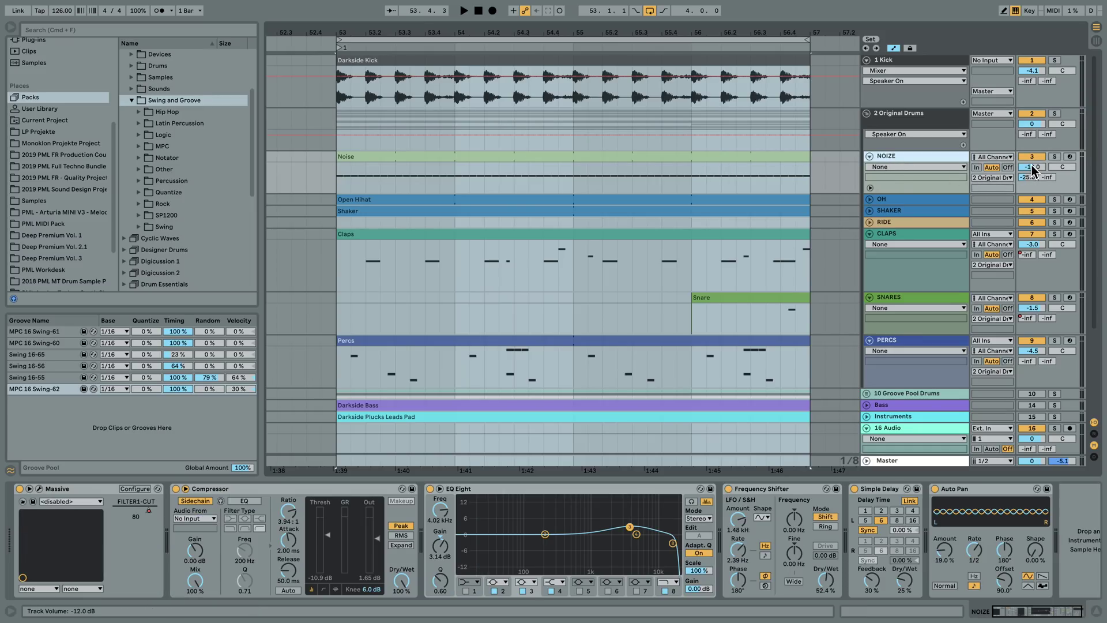
click(713, 156)
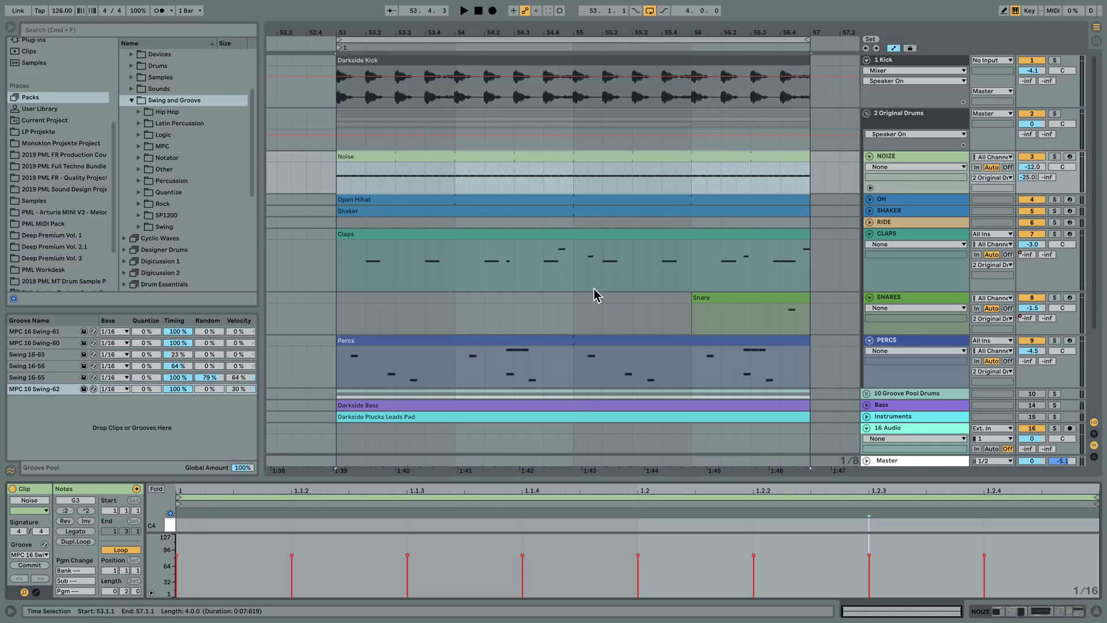
drag(596, 479, 598, 266)
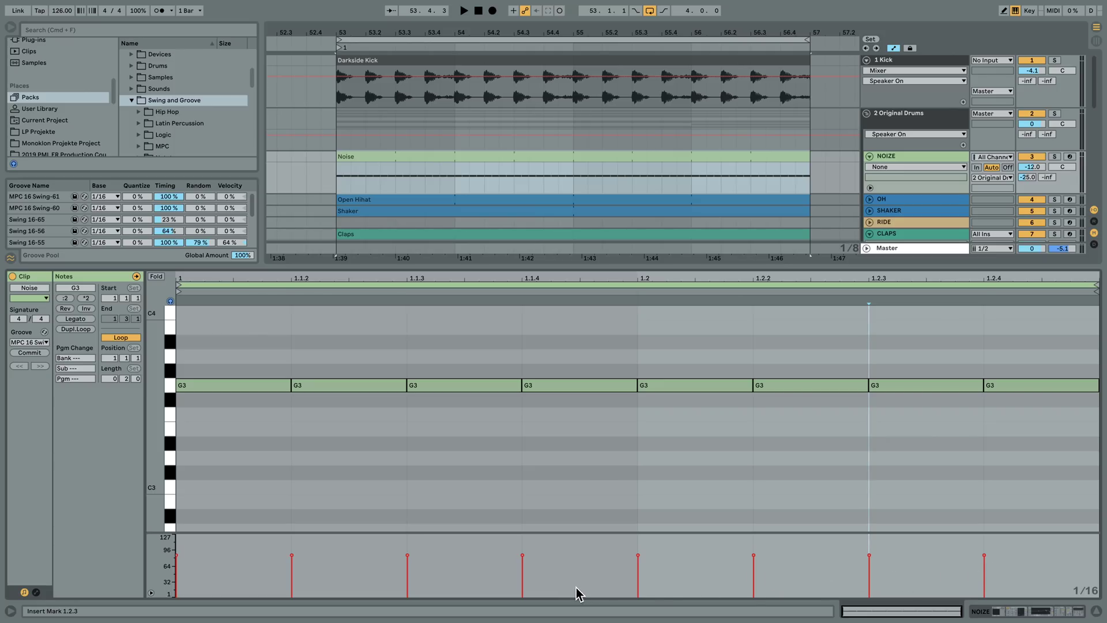
click(1058, 157)
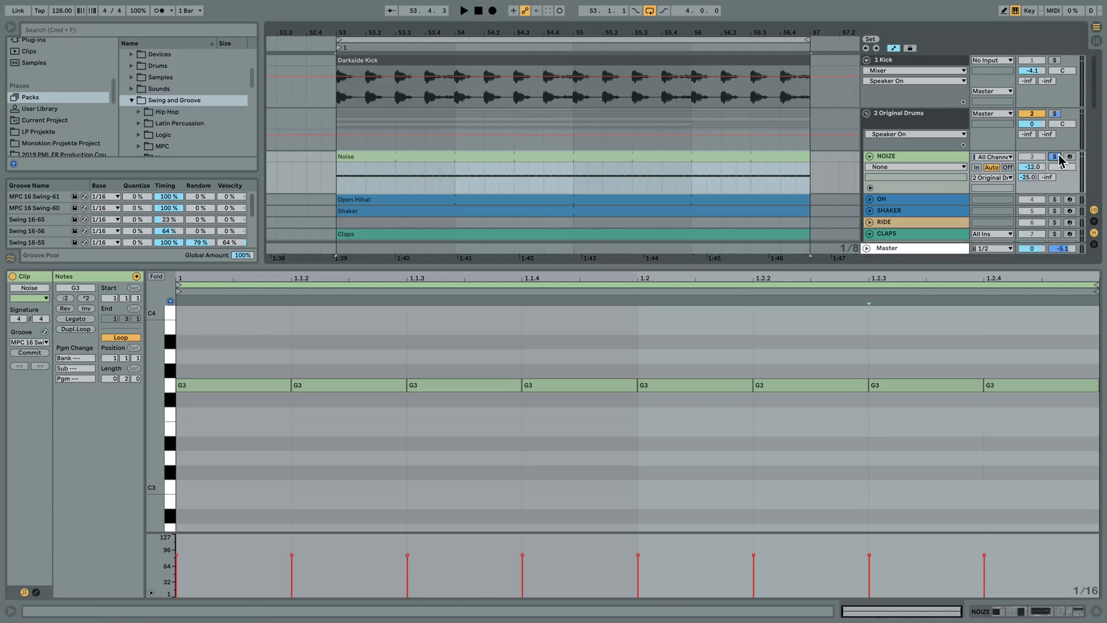
key(space)
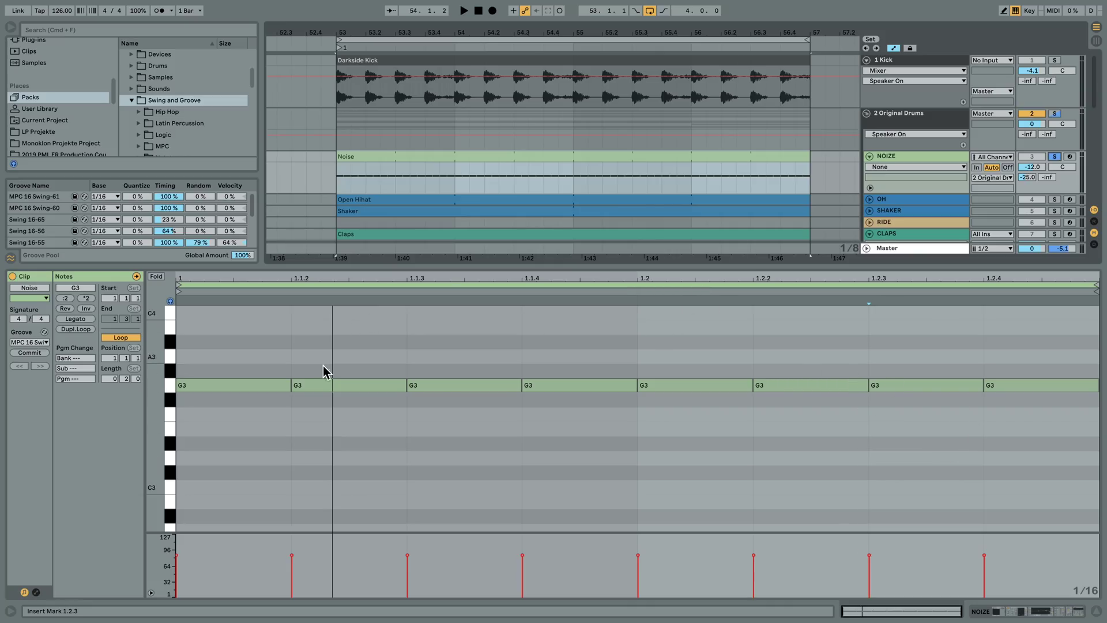
- Assign the MPC 16 Swing-62 groove to the Noise clip
click(45, 343)
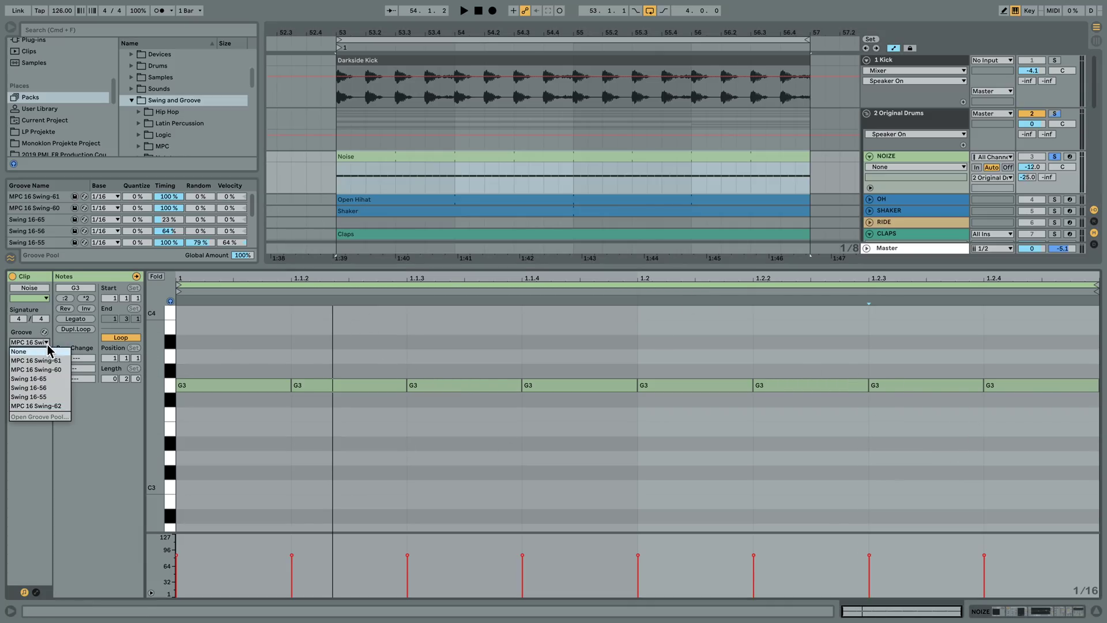
click(34, 274)
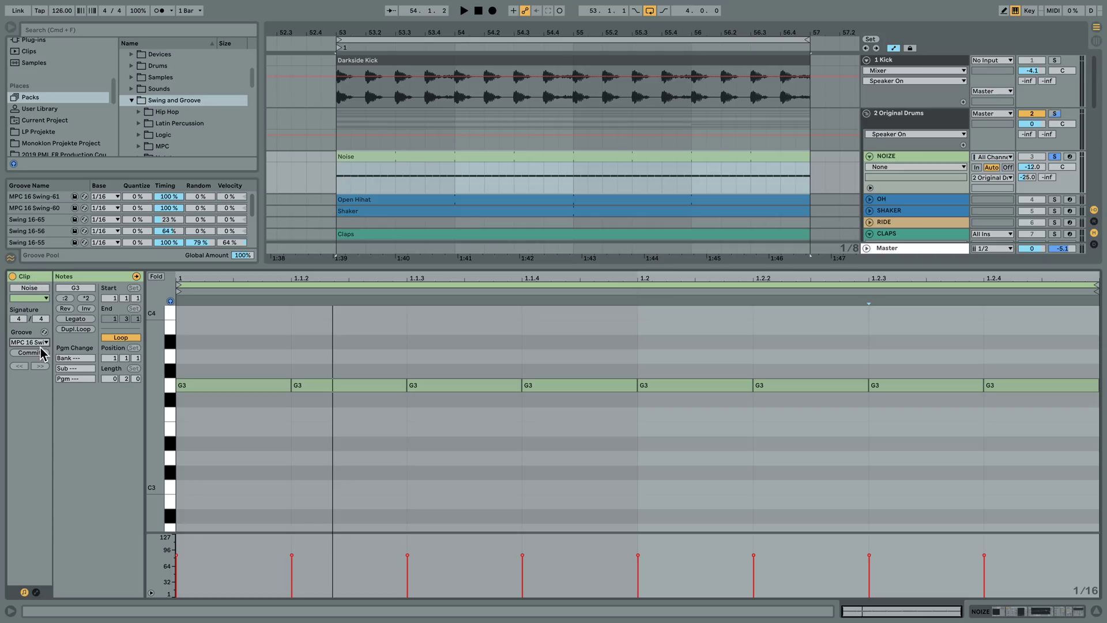
click(46, 342)
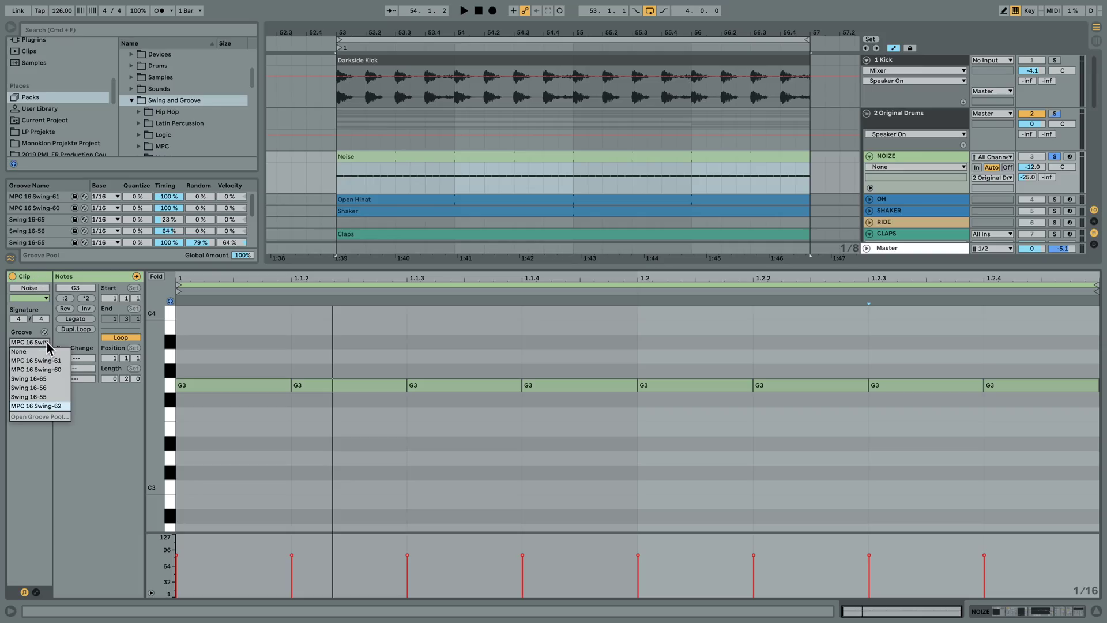
click(57, 406)
- Enlarge the Groove Pool until all its grooves are listed, and toggle it off and on again
drag(144, 268, 154, 331)
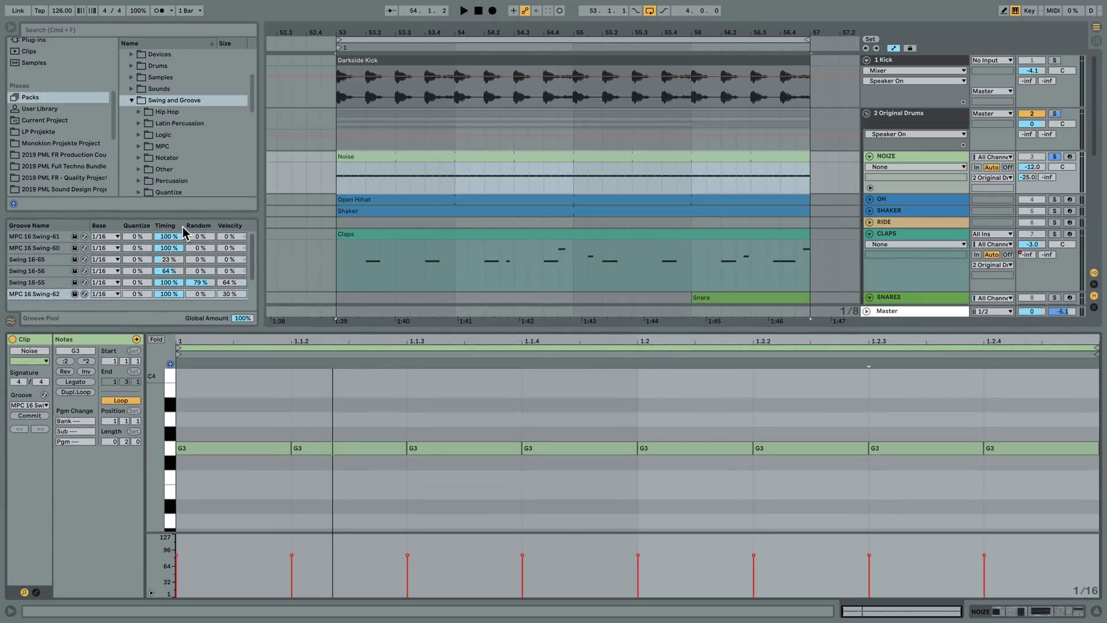
drag(187, 191, 188, 156)
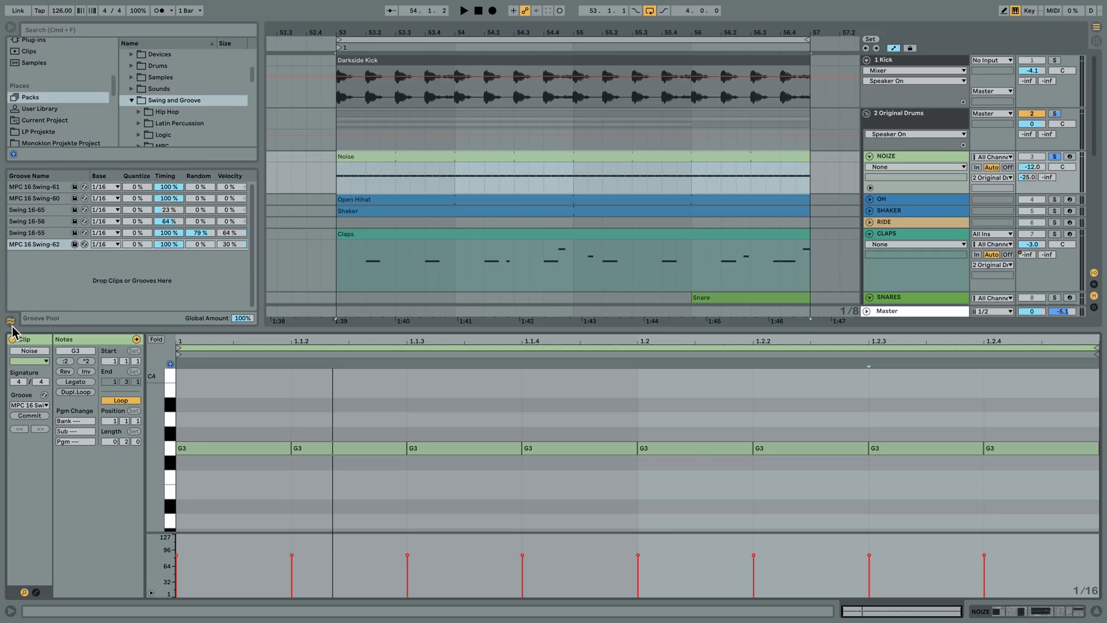
click(11, 320)
click(12, 322)
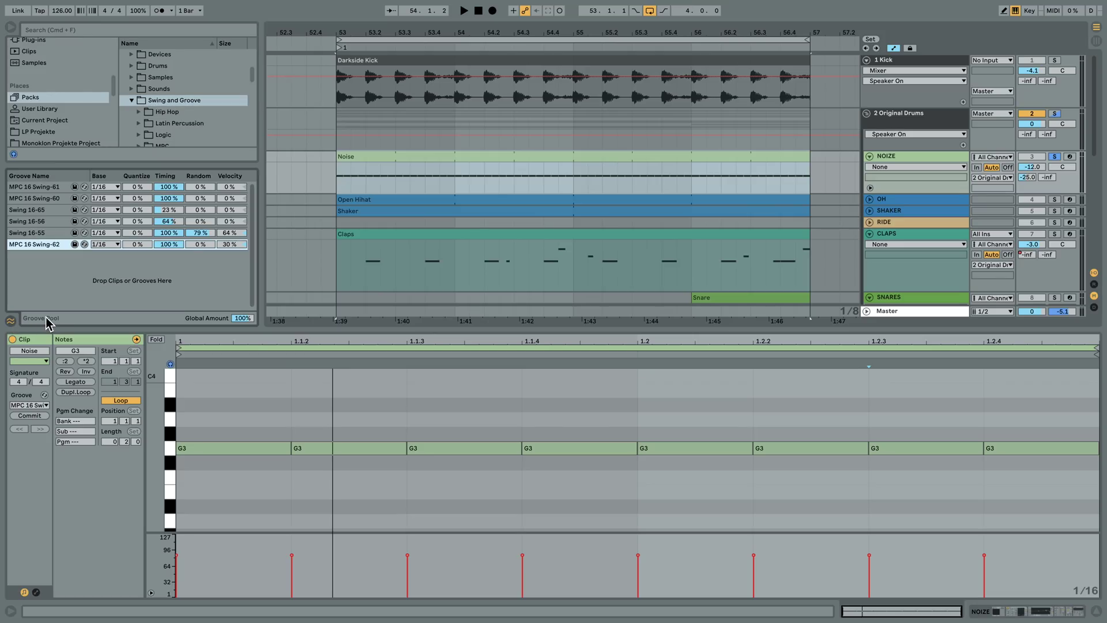
- Browse the groove library from the Groove Pool to reach the Swing and Groove folder
click(130, 276)
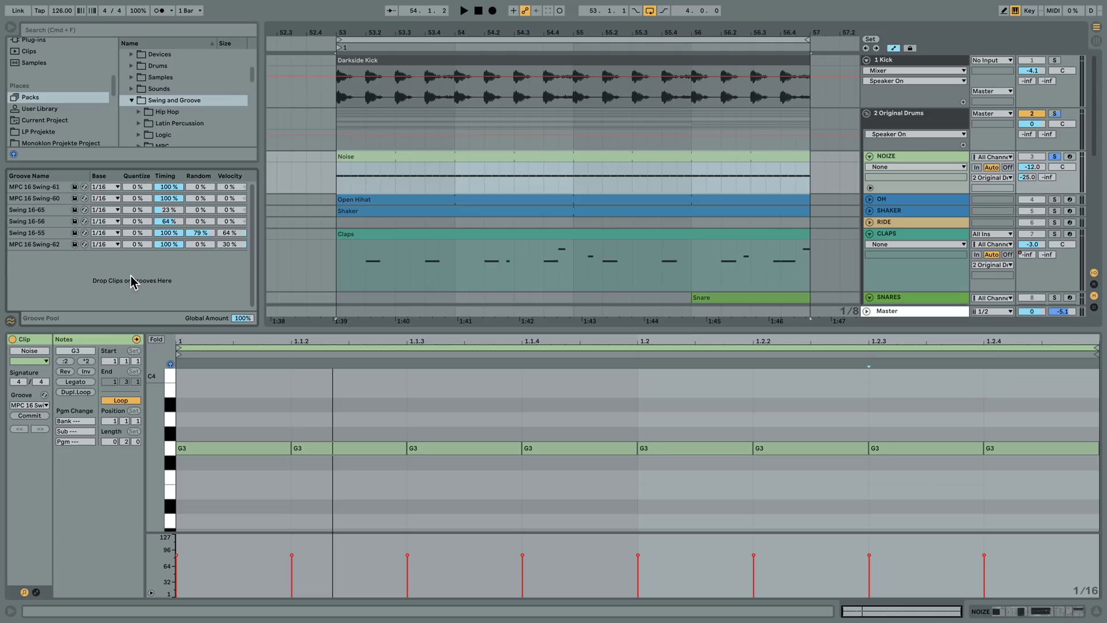
mouse_move(219, 283)
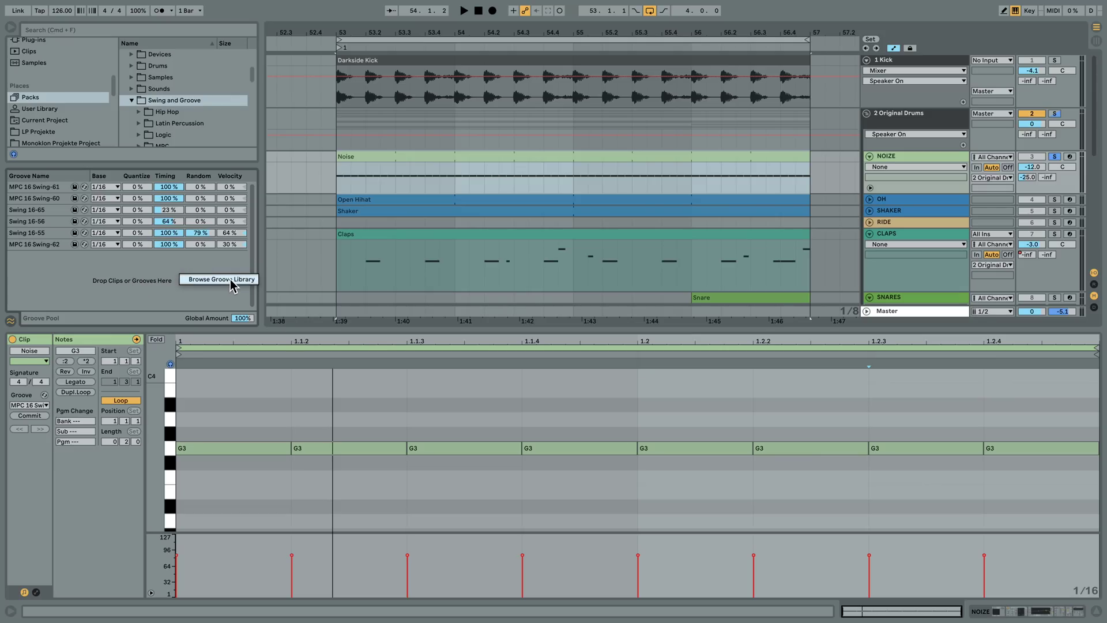
click(253, 281)
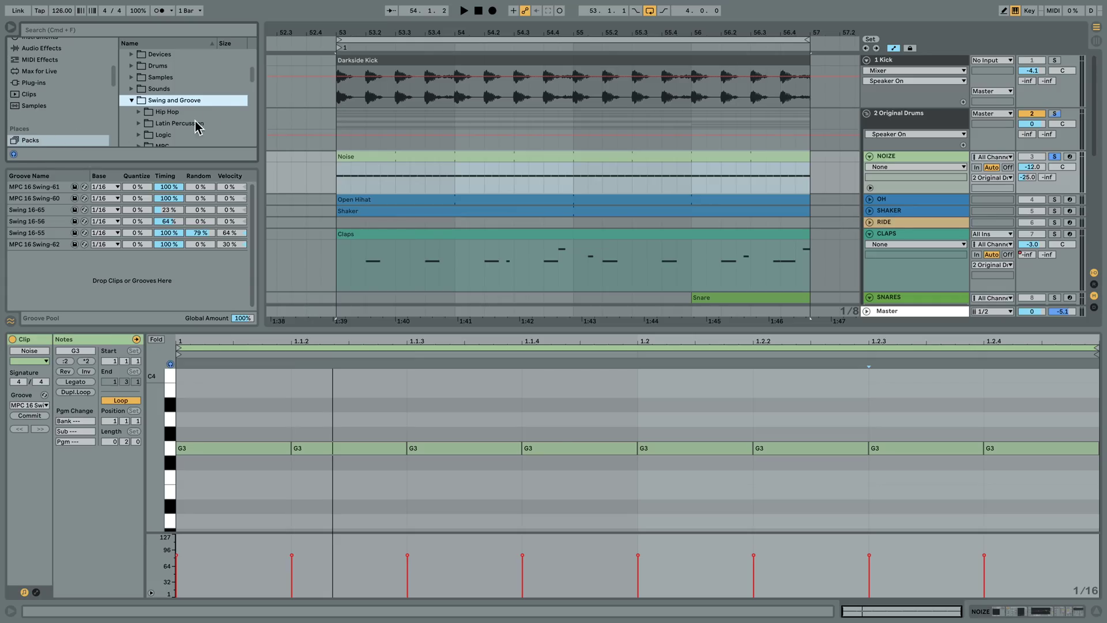
scroll(181, 95, down, 2)
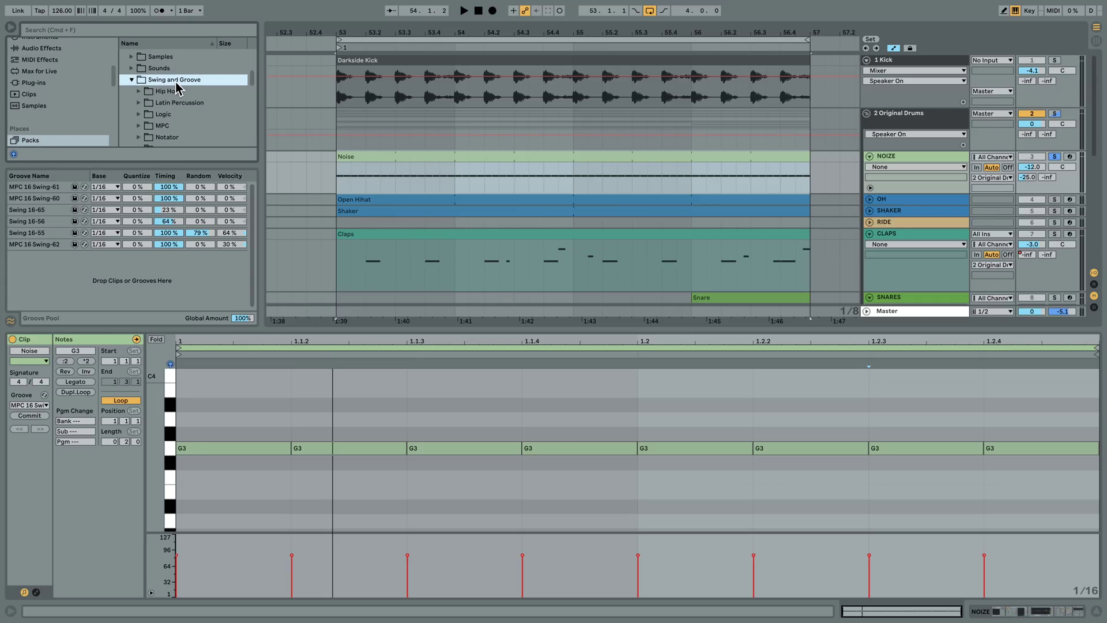
- Enlarge the browser, expand the MPC folder under Swing and Groove, and look through its groove files
drag(220, 165, 219, 235)
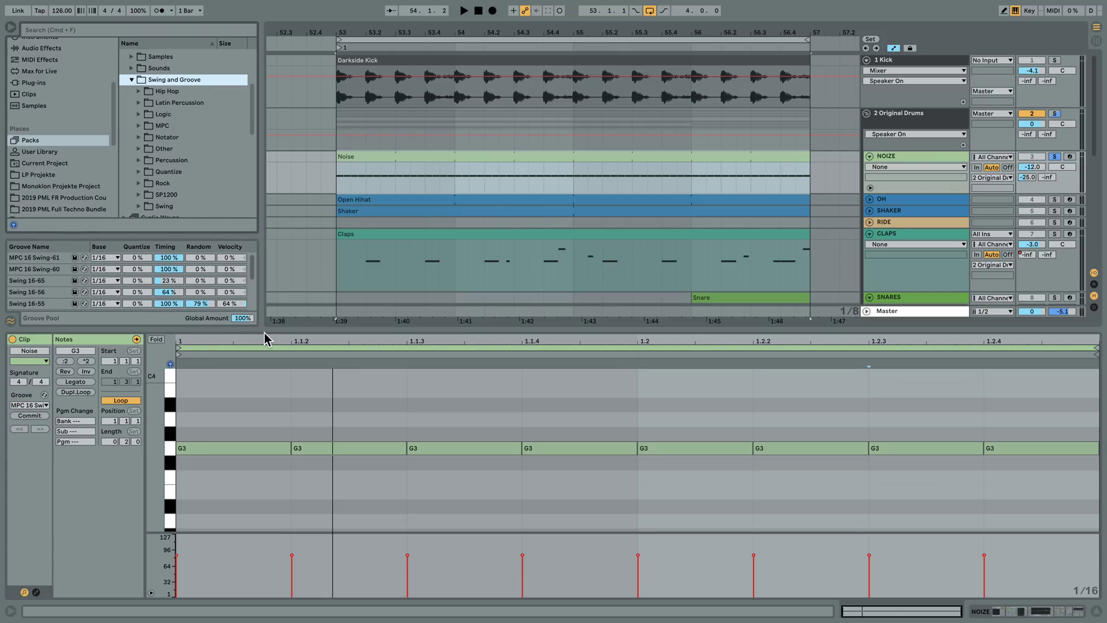
drag(263, 341, 269, 414)
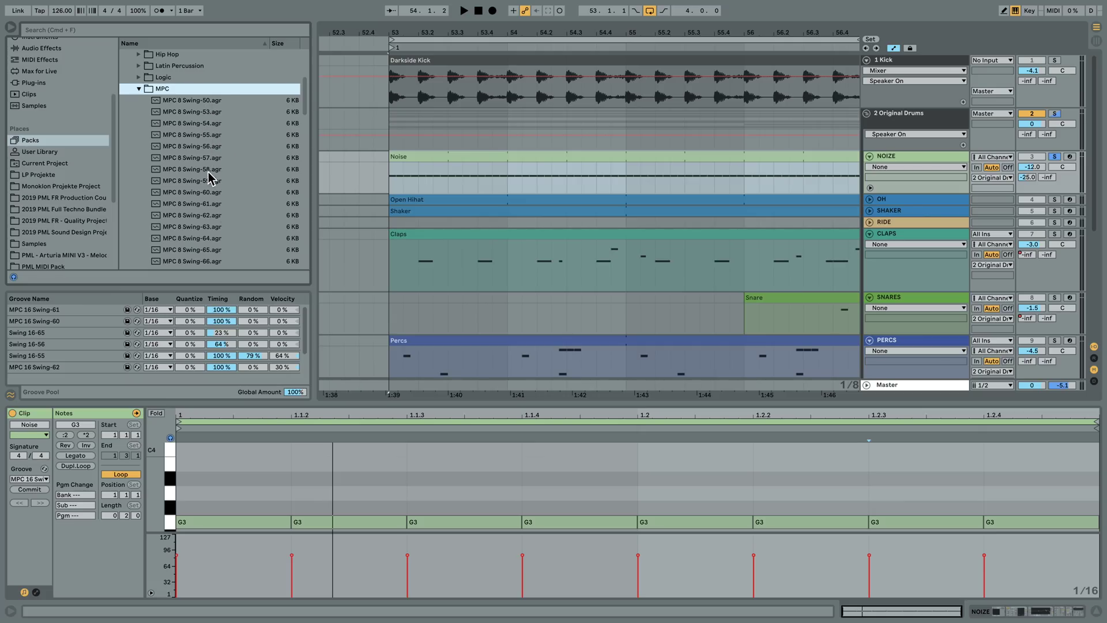
scroll(228, 190, down, 2)
scroll(225, 191, down, 4)
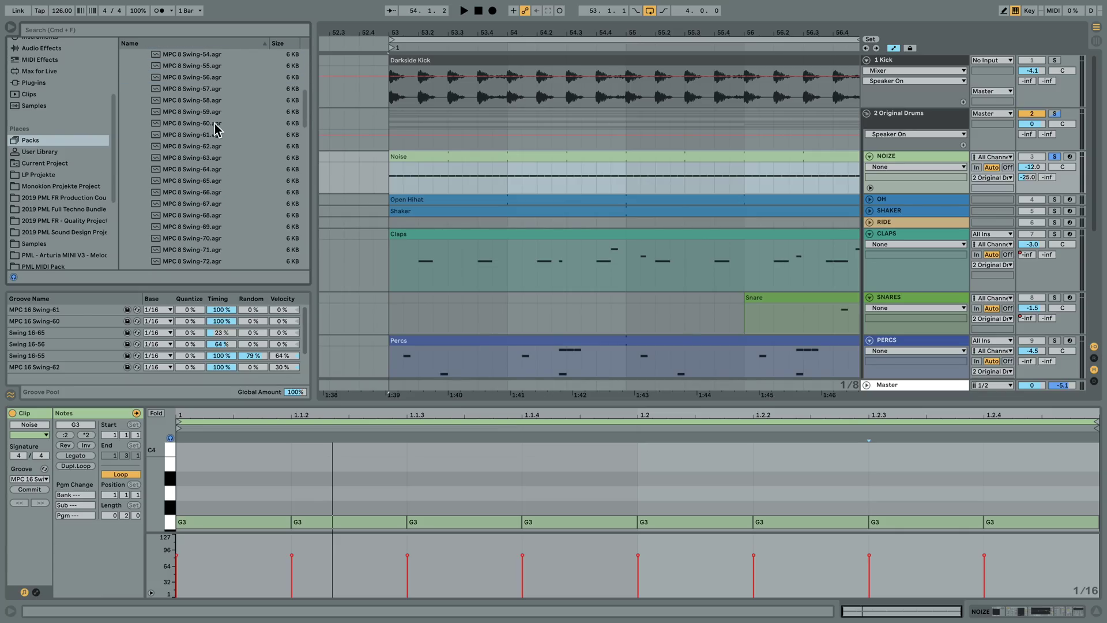
scroll(222, 202, down, 2)
scroll(224, 260, up, 7)
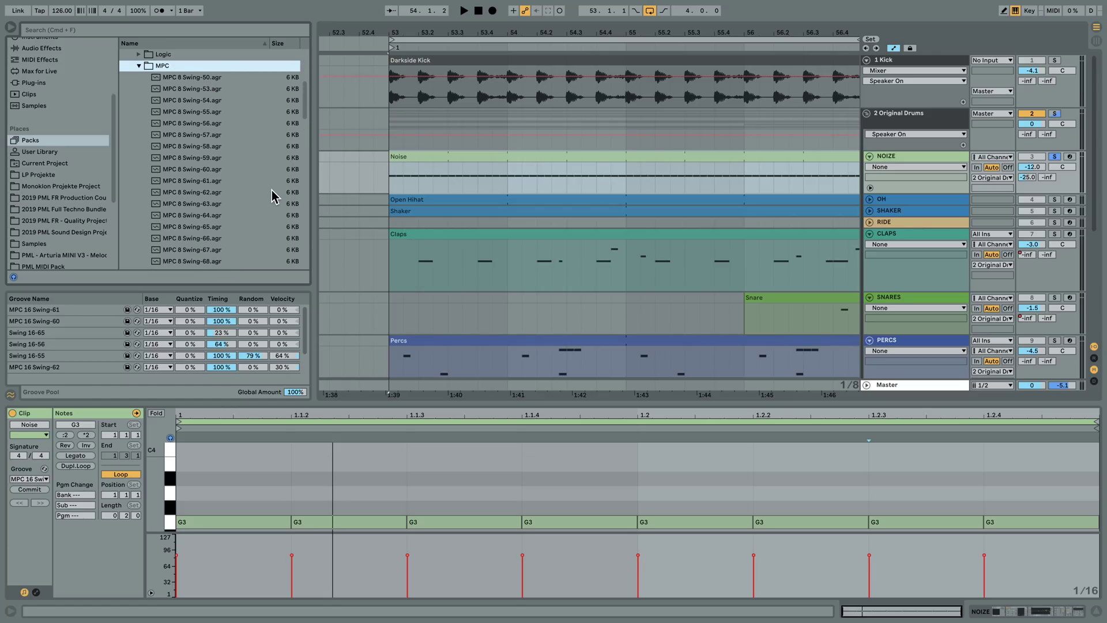
- Narrow the browser and shift the space back toward the Groove Pool and the clip's note editor
drag(313, 189, 293, 189)
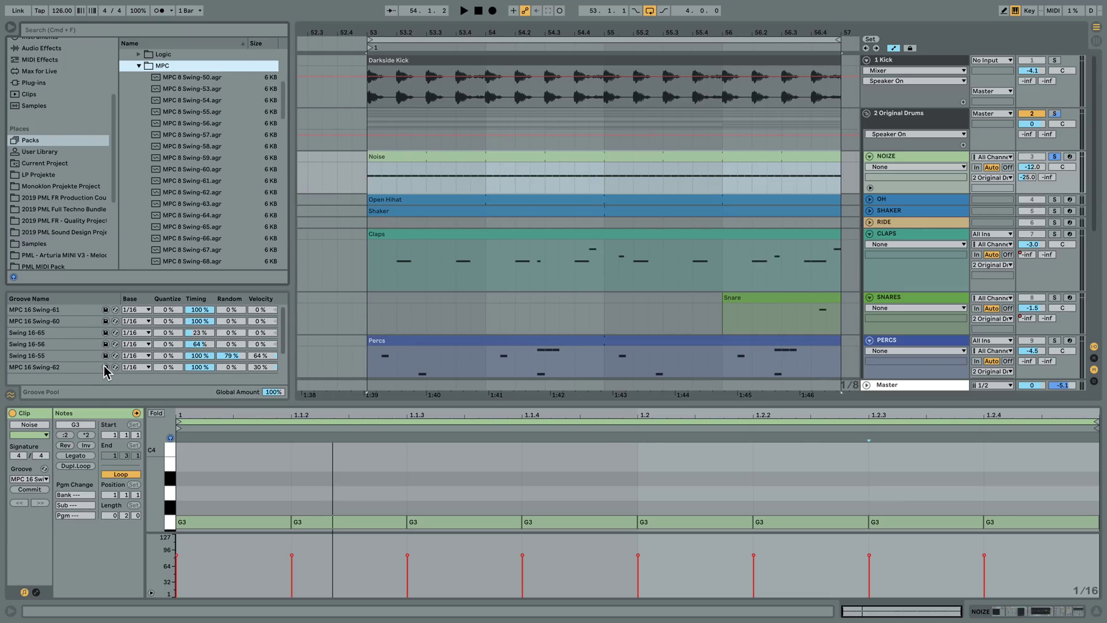
drag(288, 403, 291, 353)
drag(254, 251, 256, 225)
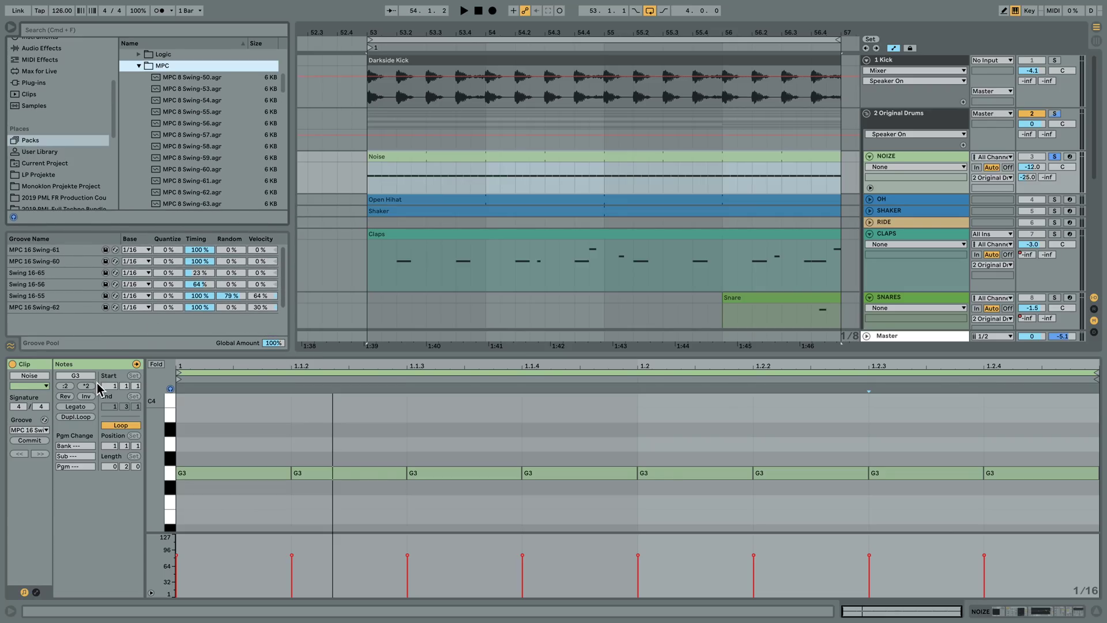
- Look at the grooves offered for the Noise clip without changing the choice, and place the insert marker at 1.1.4
click(44, 430)
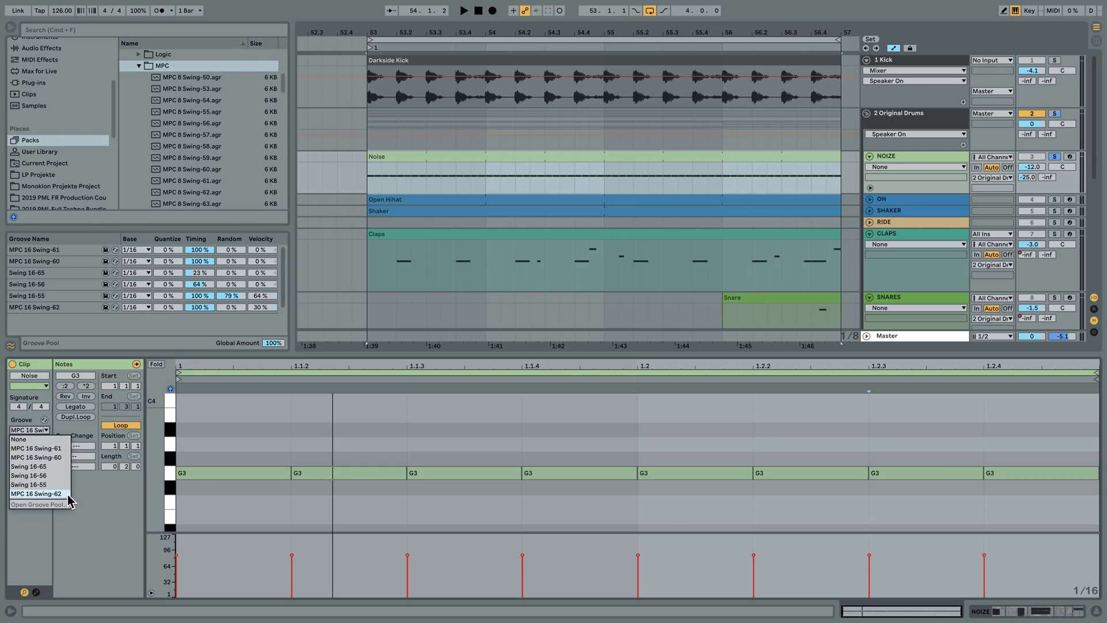
click(29, 535)
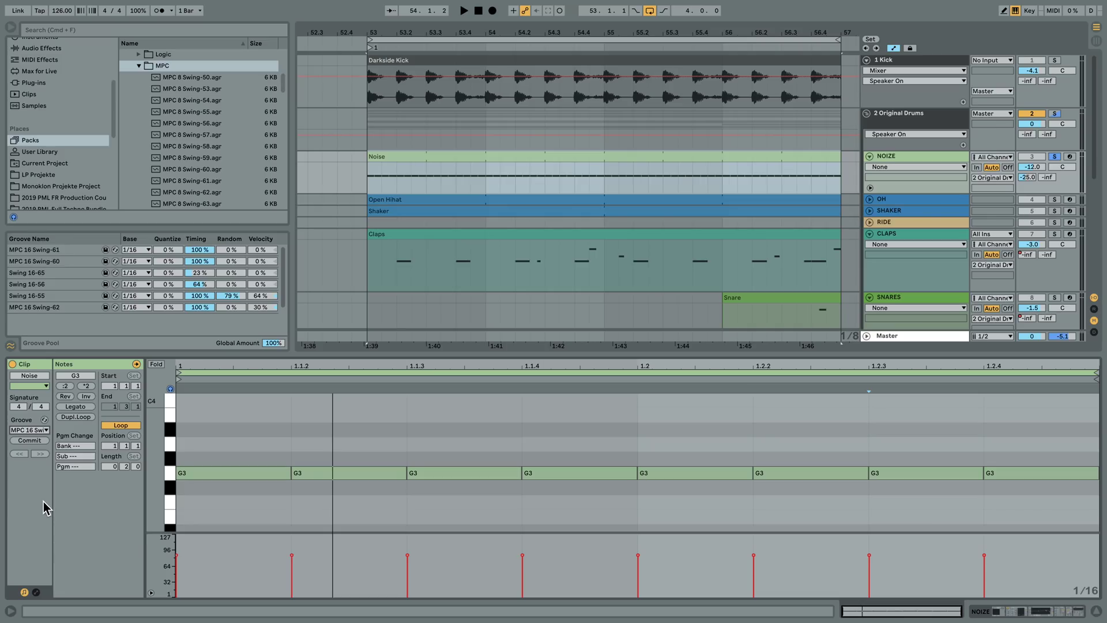
click(512, 445)
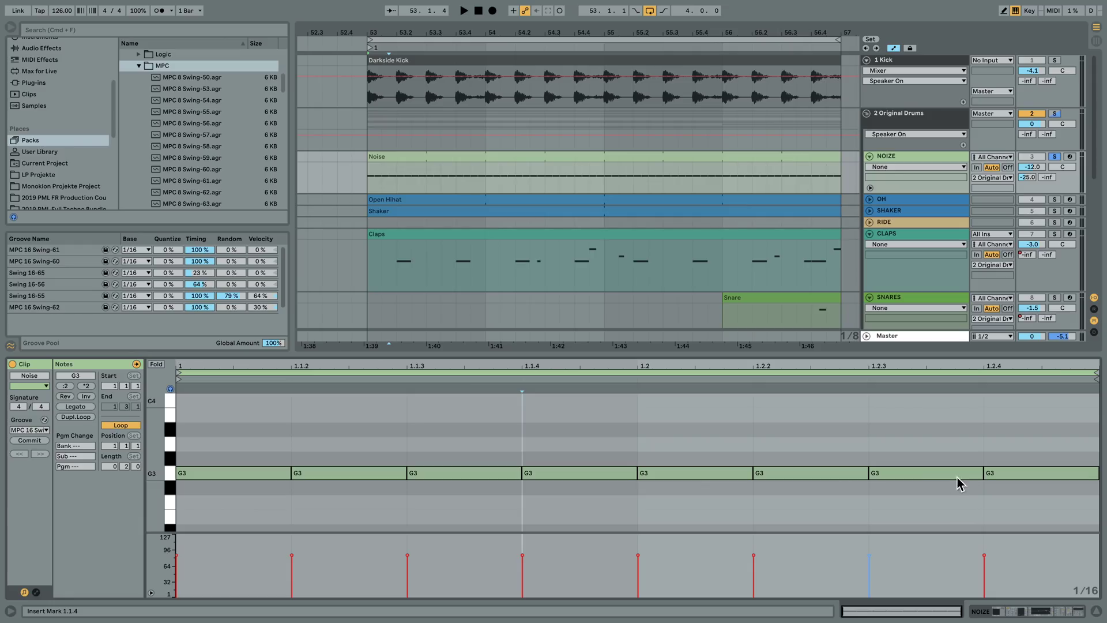
- Commit the assigned MPC 16 groove to the Noise clip's notes and play the loop
click(30, 440)
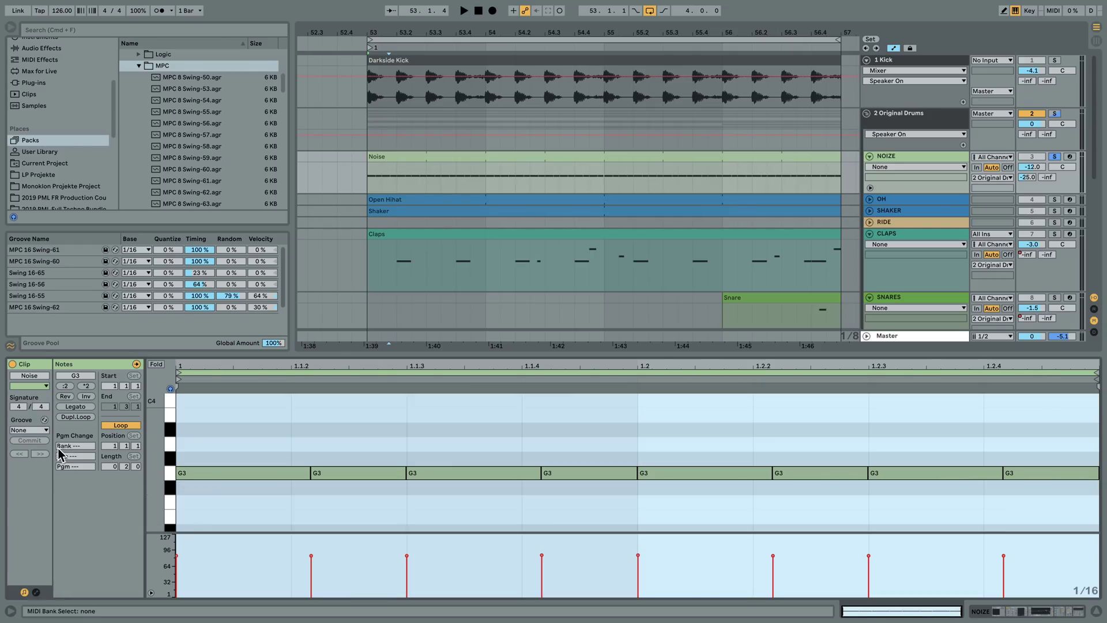
click(334, 497)
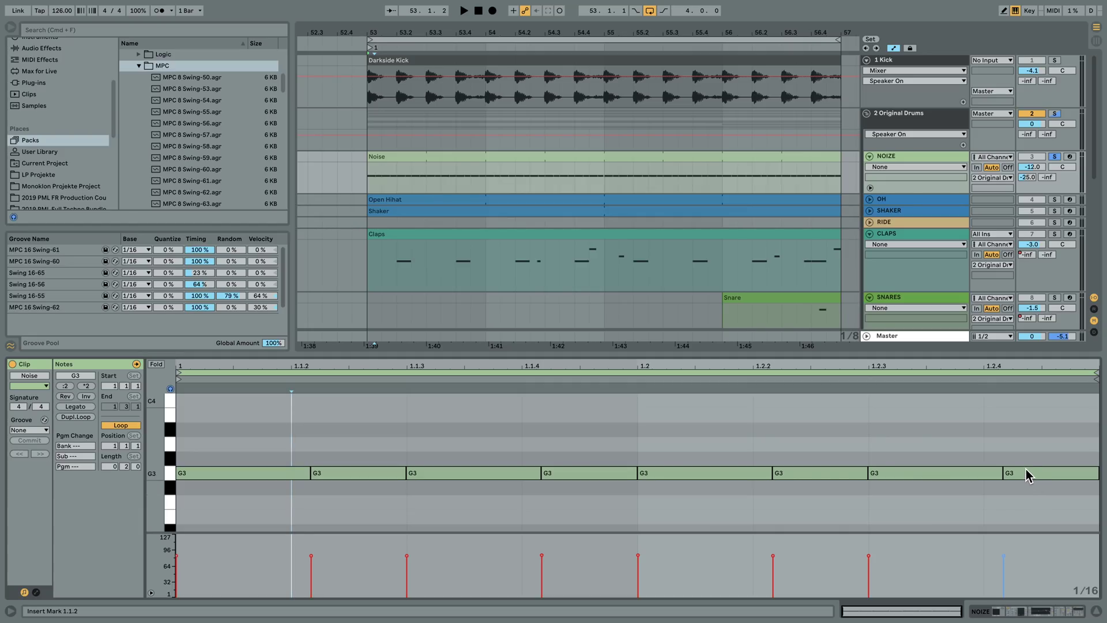
key(space)
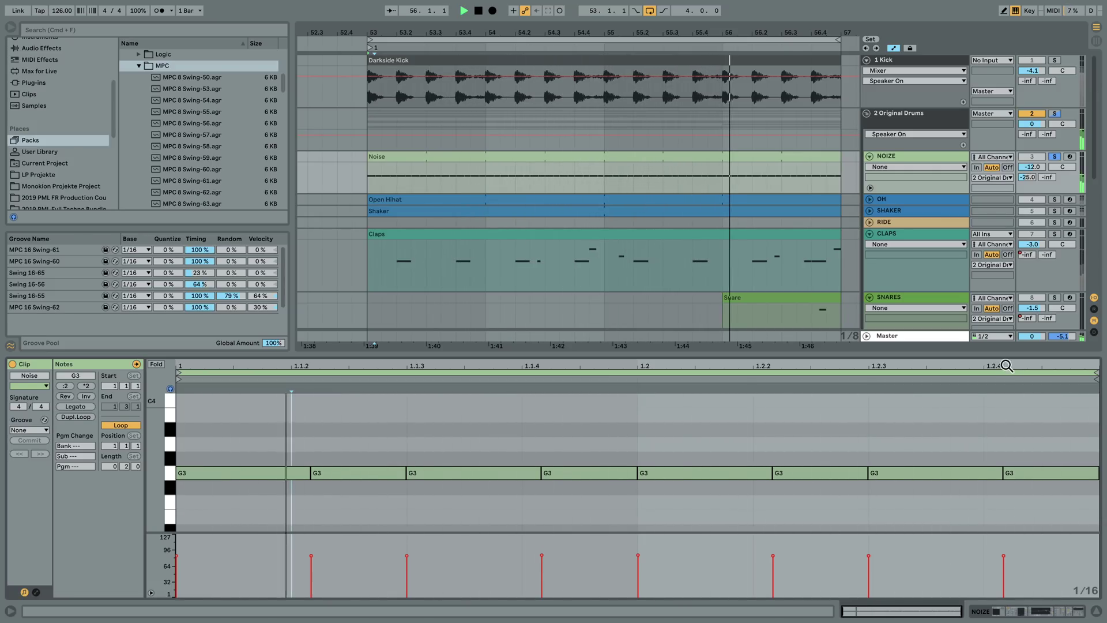
key(space)
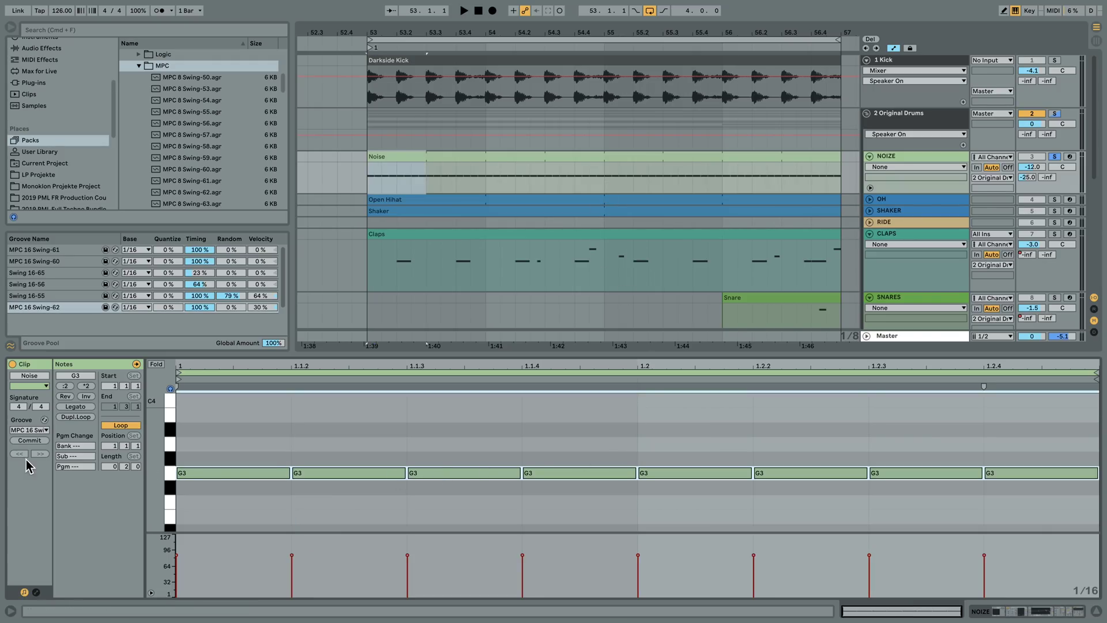
- Set the Noise clip's groove to None and play the straight version of the loop
click(30, 432)
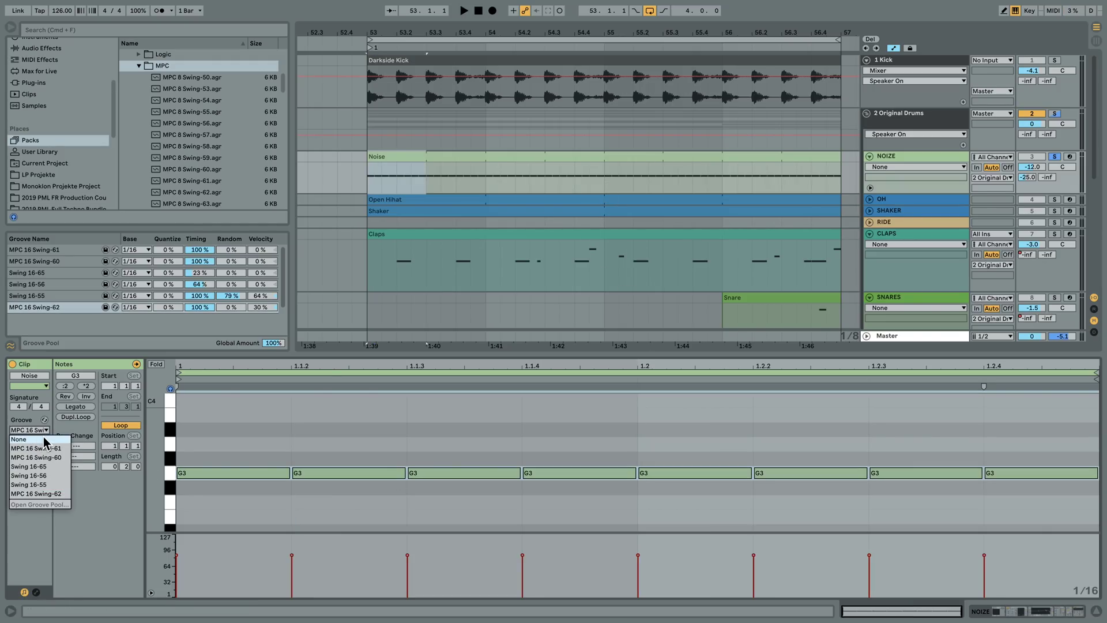
click(36, 439)
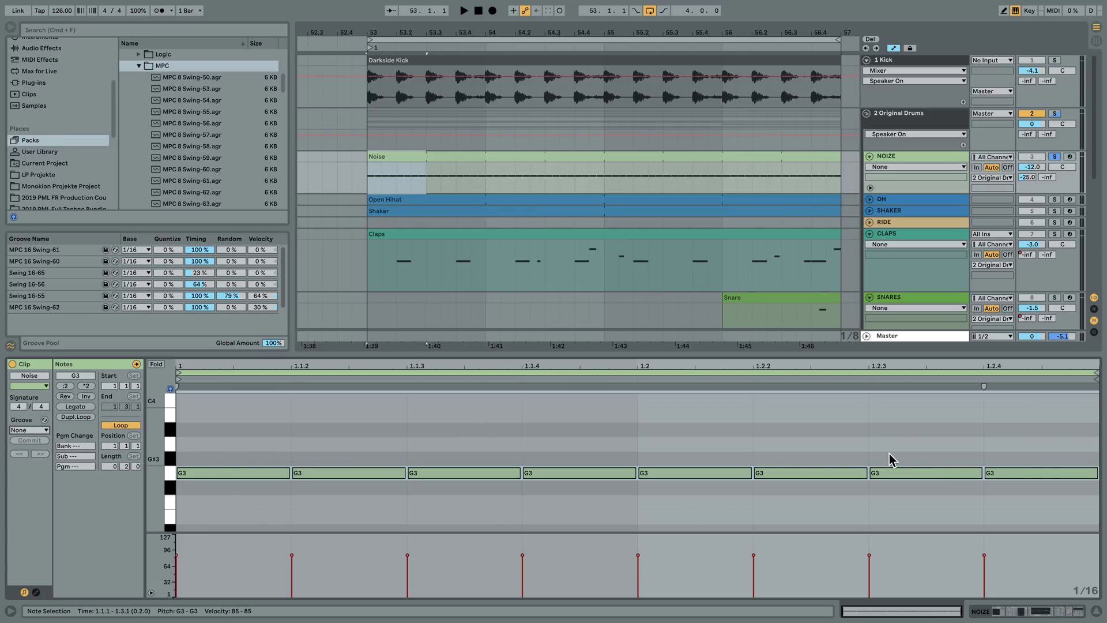
click(608, 184)
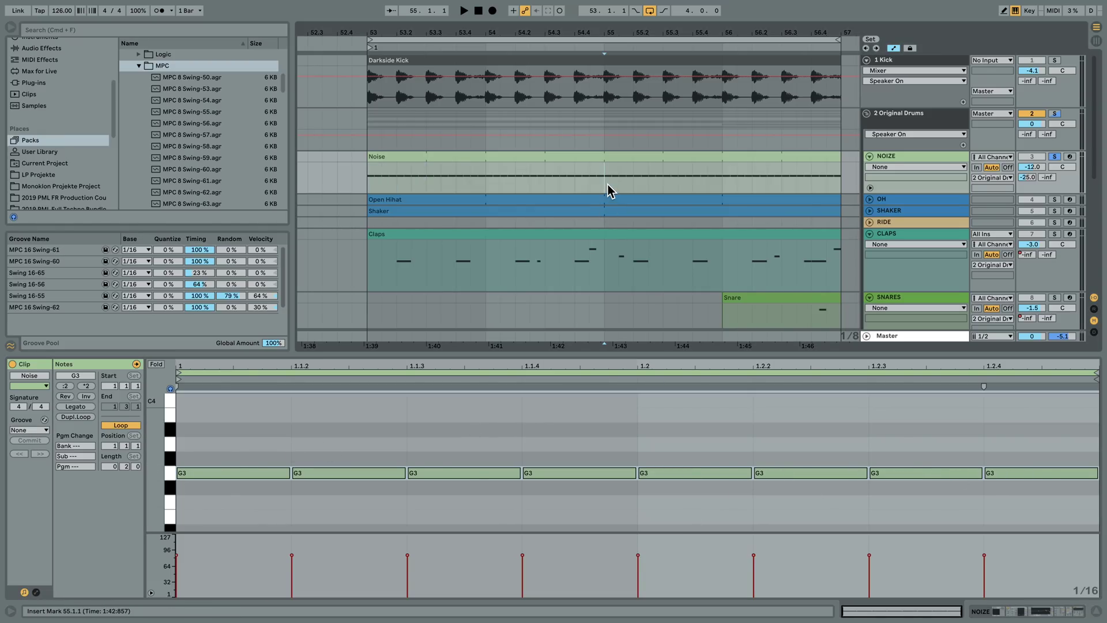
key(space)
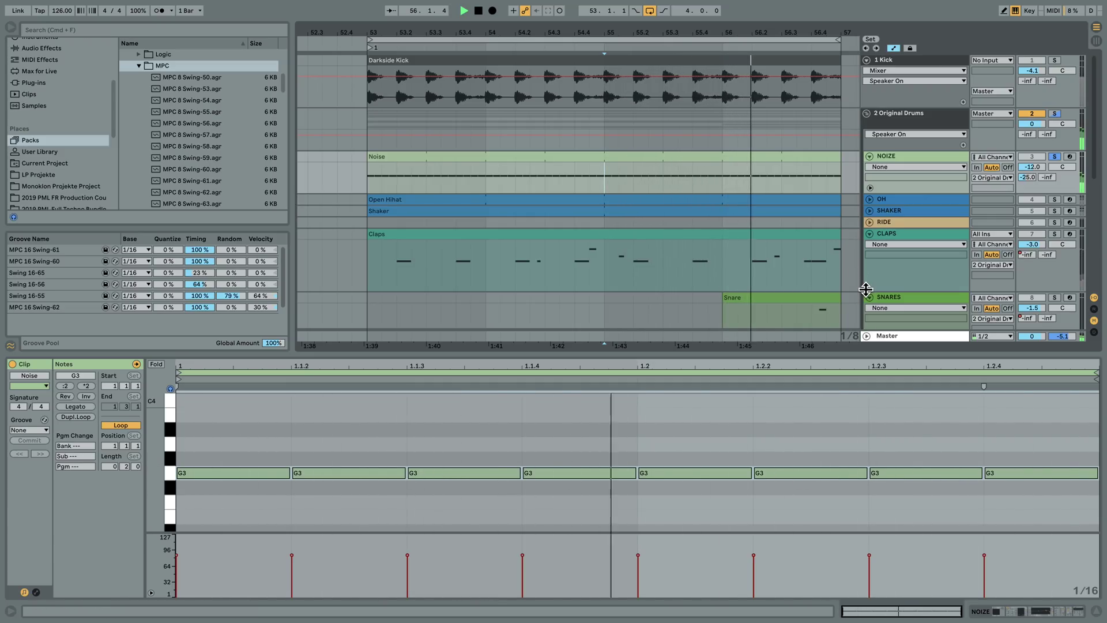
key(space)
- Lower Massive's FILTER1-CUT on the NOIZE track to 41 during playback, and reopen the Noise clip's notes
click(899, 156)
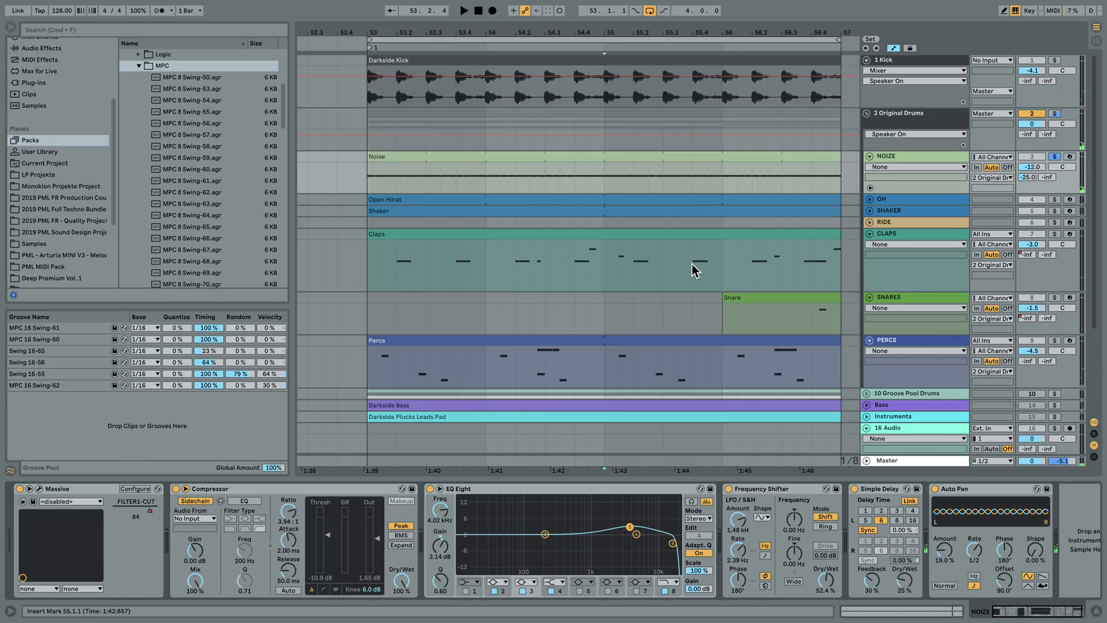
drag(154, 511, 154, 531)
key(space)
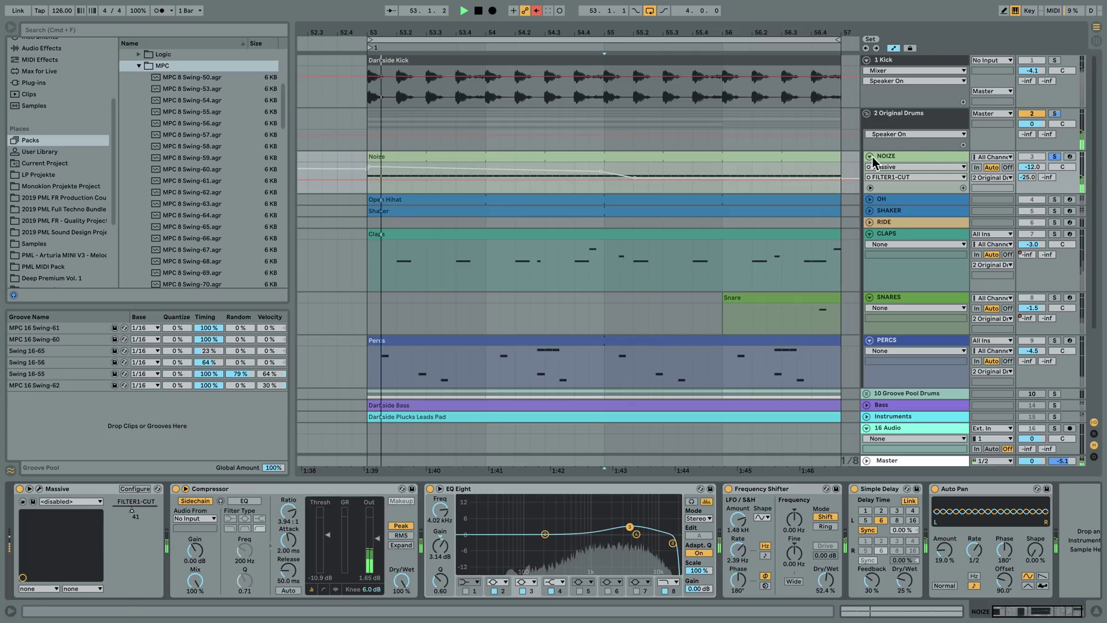
double_click(827, 154)
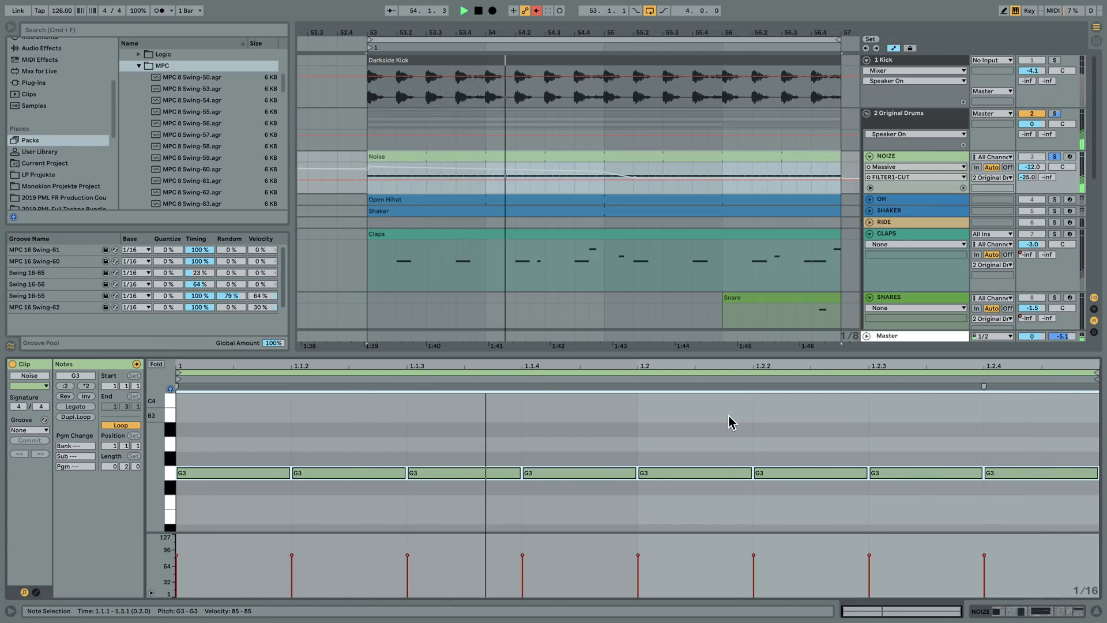
key(space)
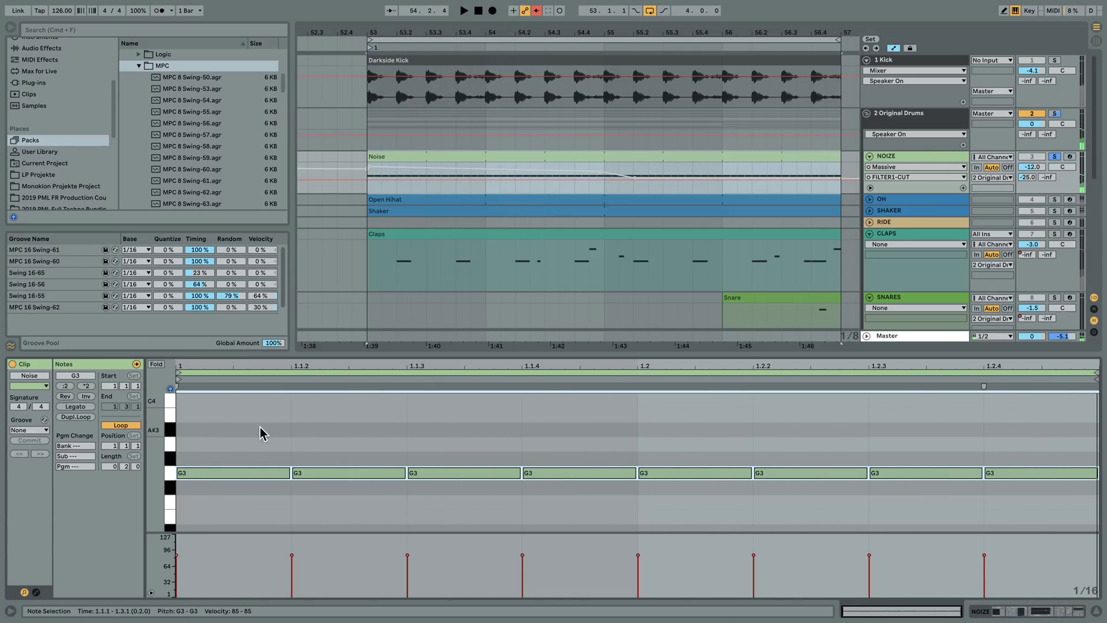
- Assign the MPC 16 Swing-62 groove to the Noise clip and play the loop with it
click(37, 430)
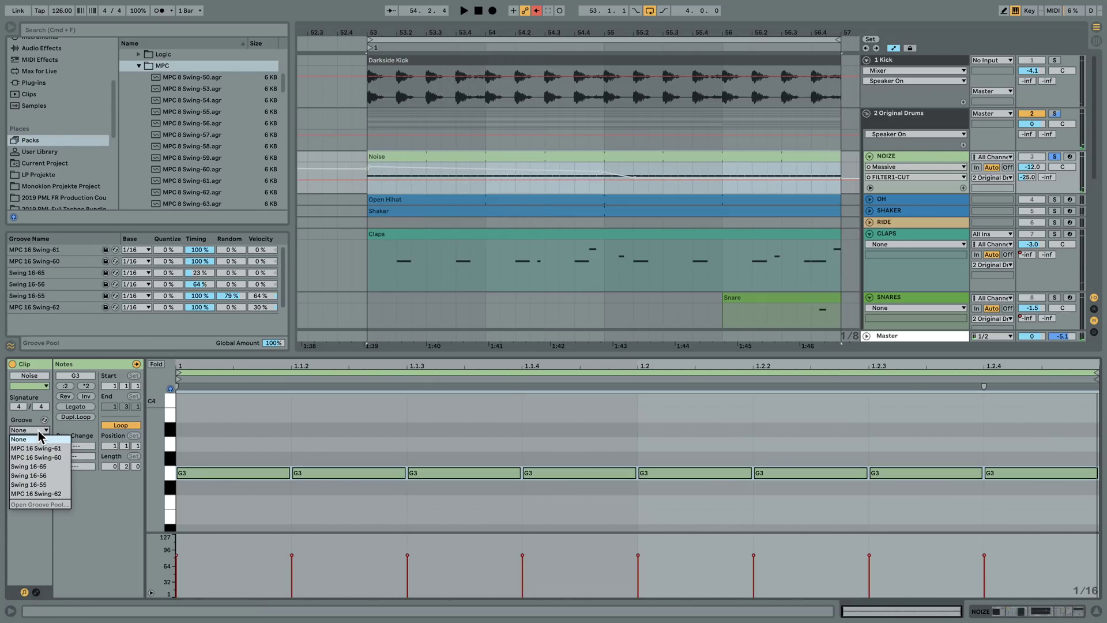
click(62, 494)
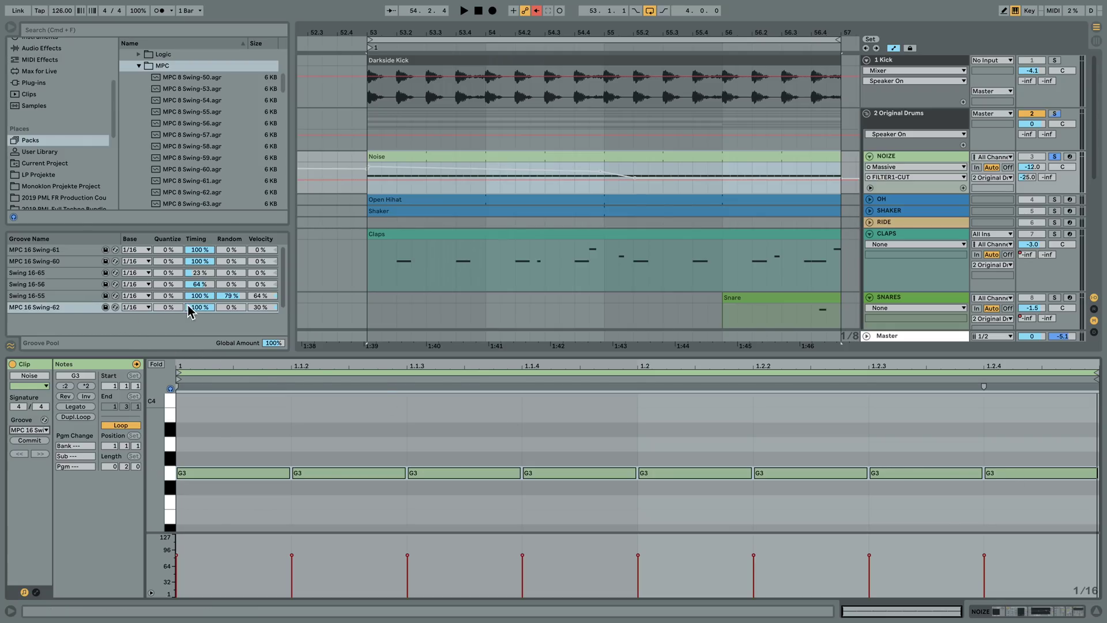
key(space)
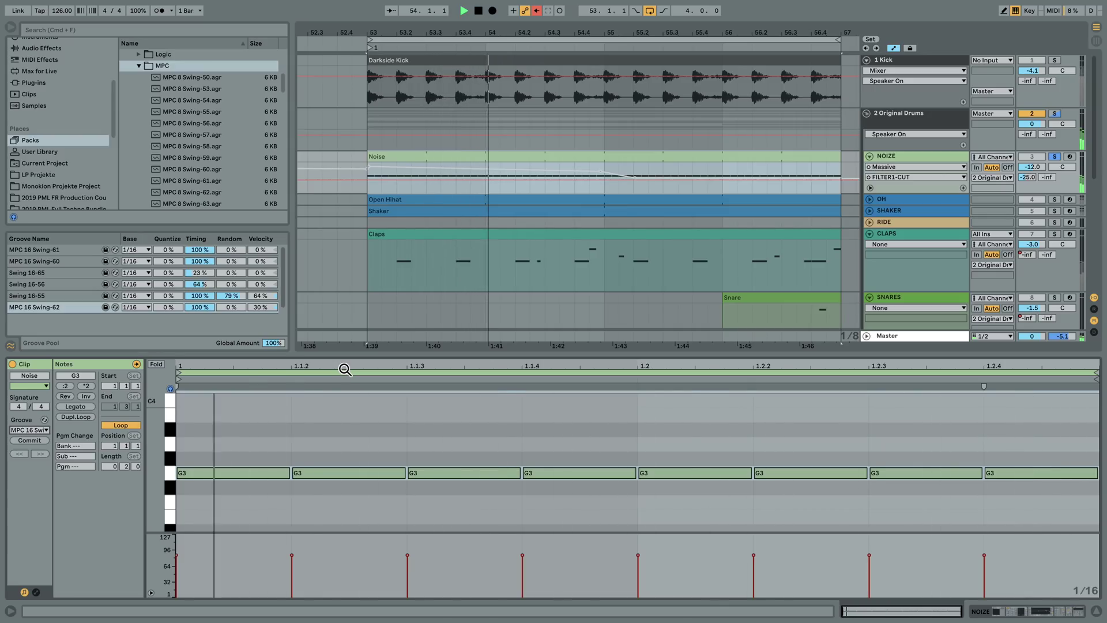
key(space)
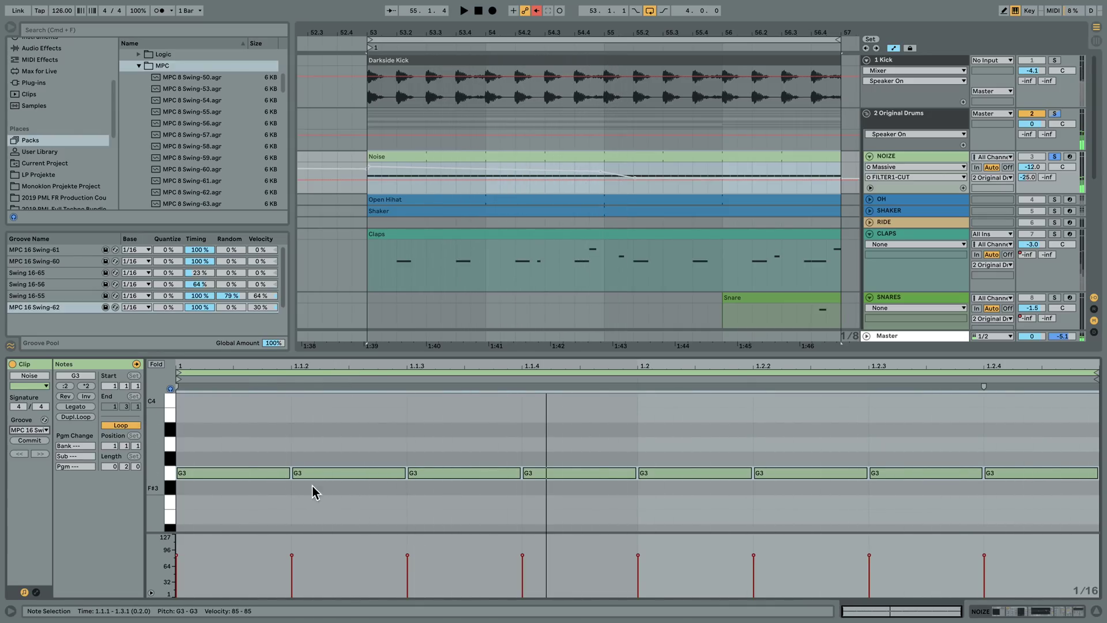
- Select the notes at 1.1.2 and 1.1.4 in turn, and choose MPC 16 Swing-62 again as the clip's groove
click(355, 469)
click(556, 472)
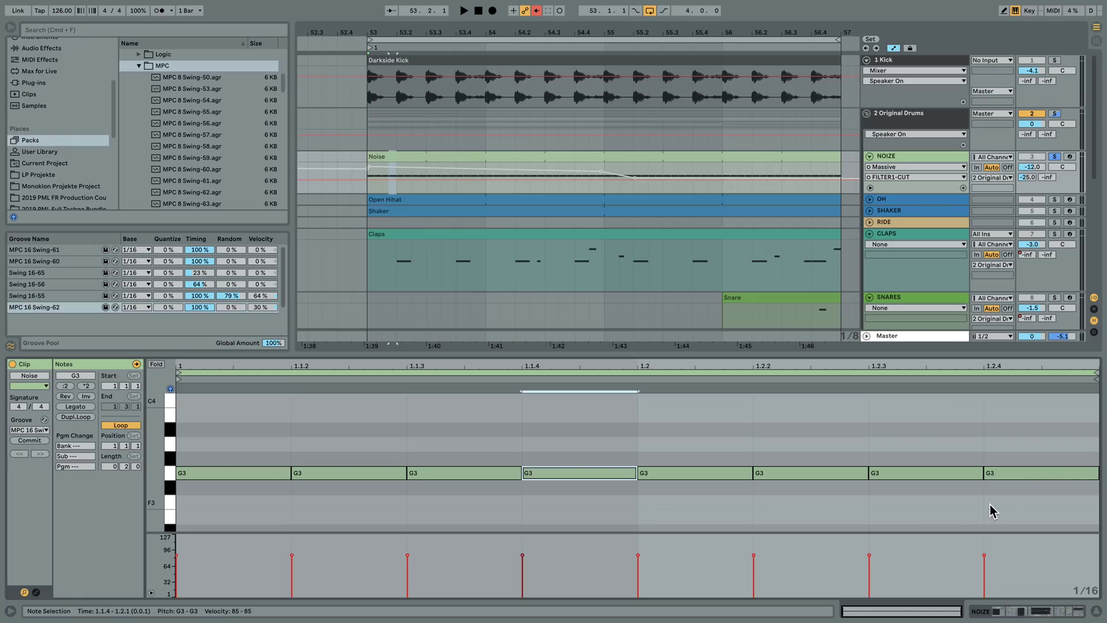
click(34, 430)
click(63, 494)
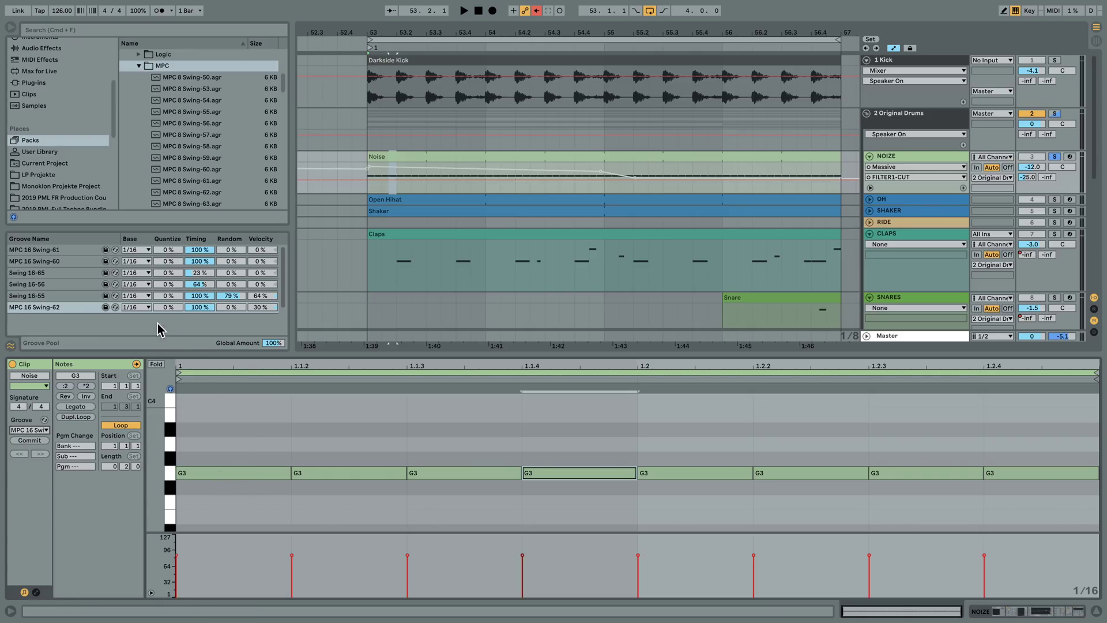
- Try shifting the 1.1.2 note slightly later and the 1.1.4 note slightly earlier, and undo both moves
click(322, 477)
drag(321, 477, 344, 477)
drag(555, 474, 532, 474)
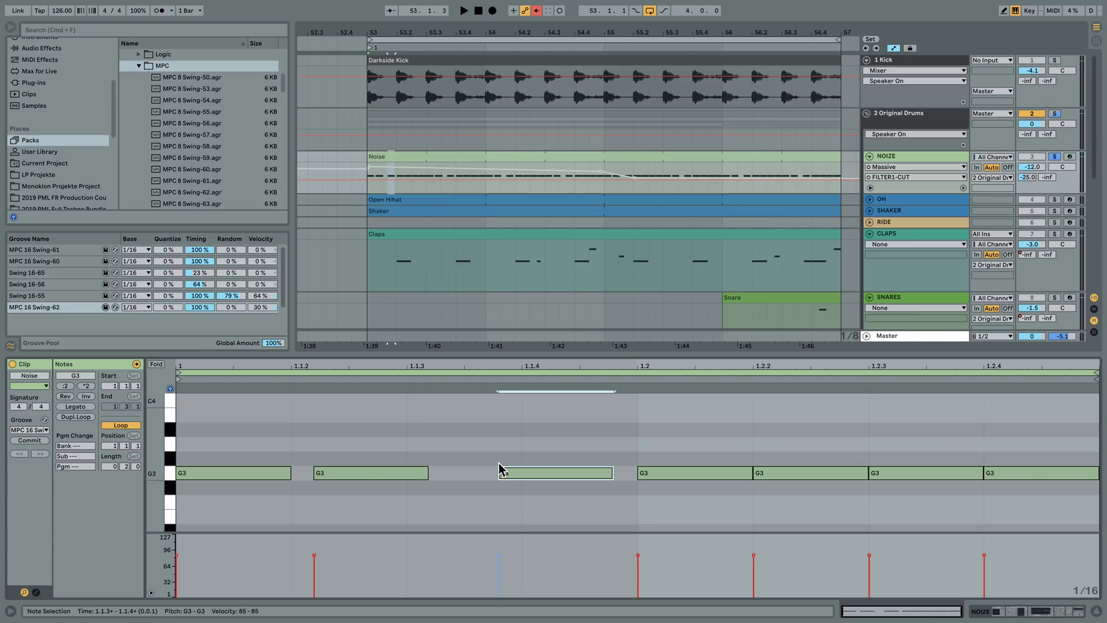
key(super+z)
key(super+z)
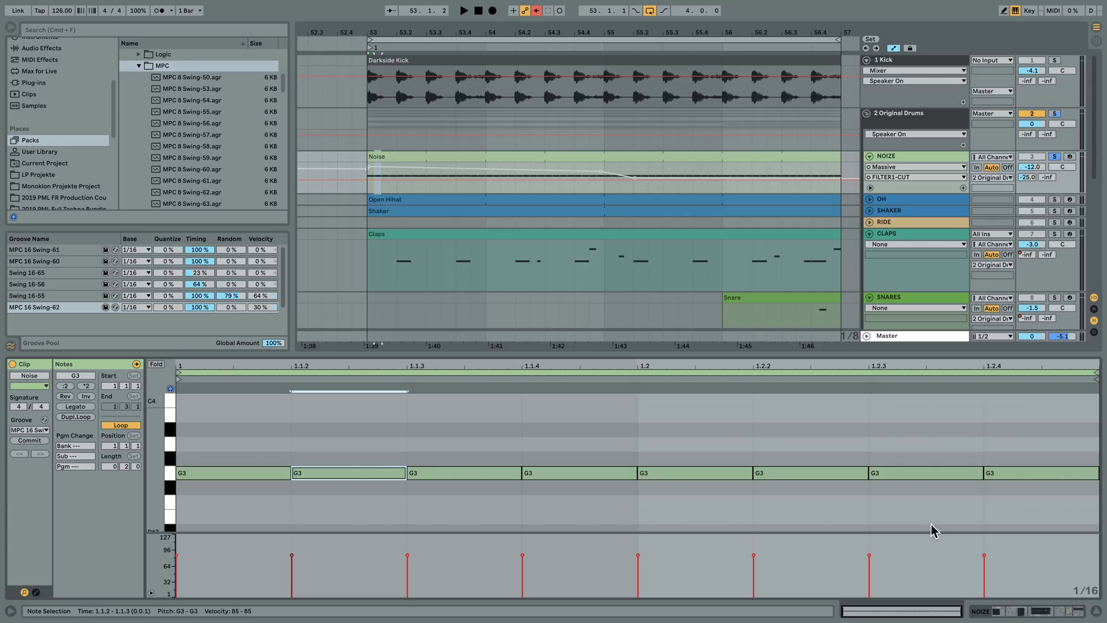
- Vary the Timing amount of MPC 16 Swing-62 during playback, ending at 100%
key(space)
mouse_move(206, 307)
mouse_down()
mouse_move(206, 364)
mouse_move(203, 311)
mouse_up()
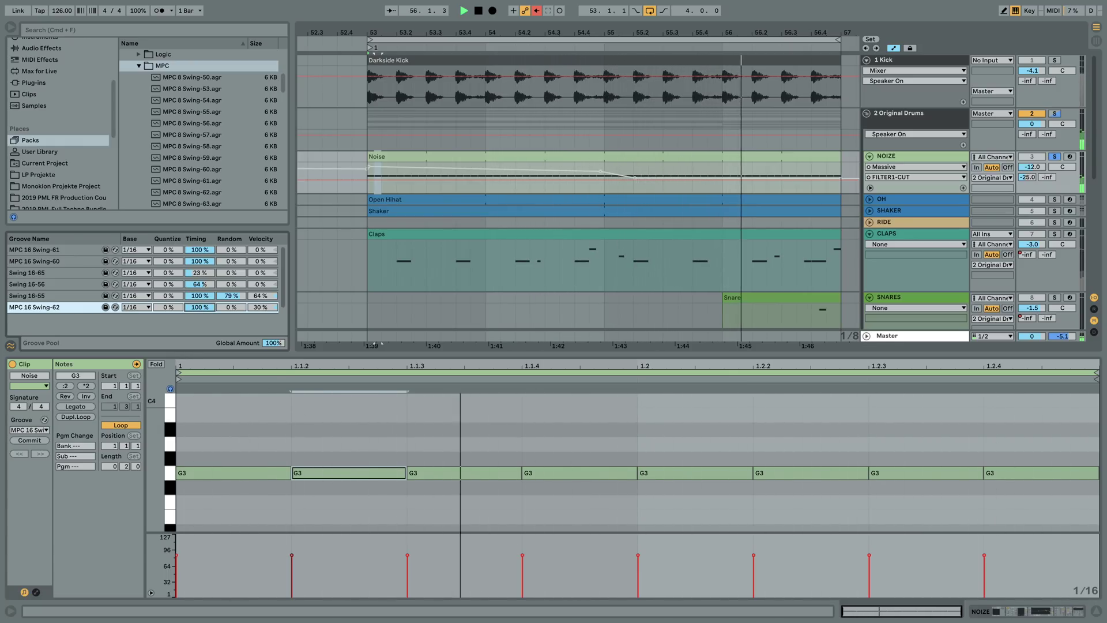
key(space)
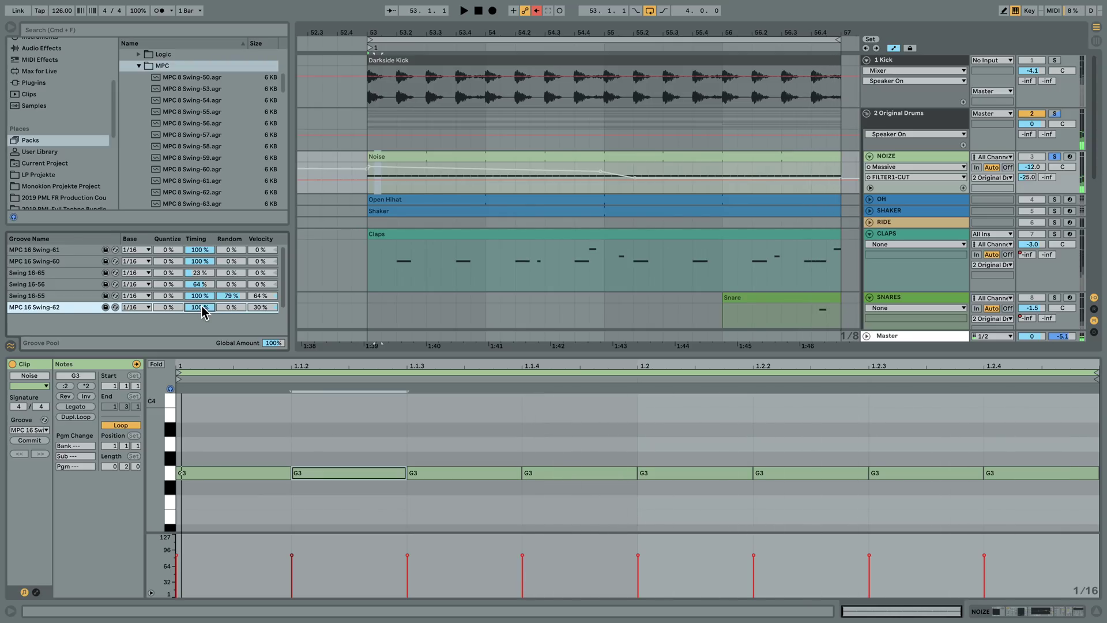
- Turn off the Simple Delay on the NOIZE track and reopen the Noise clip's notes
double_click(900, 154)
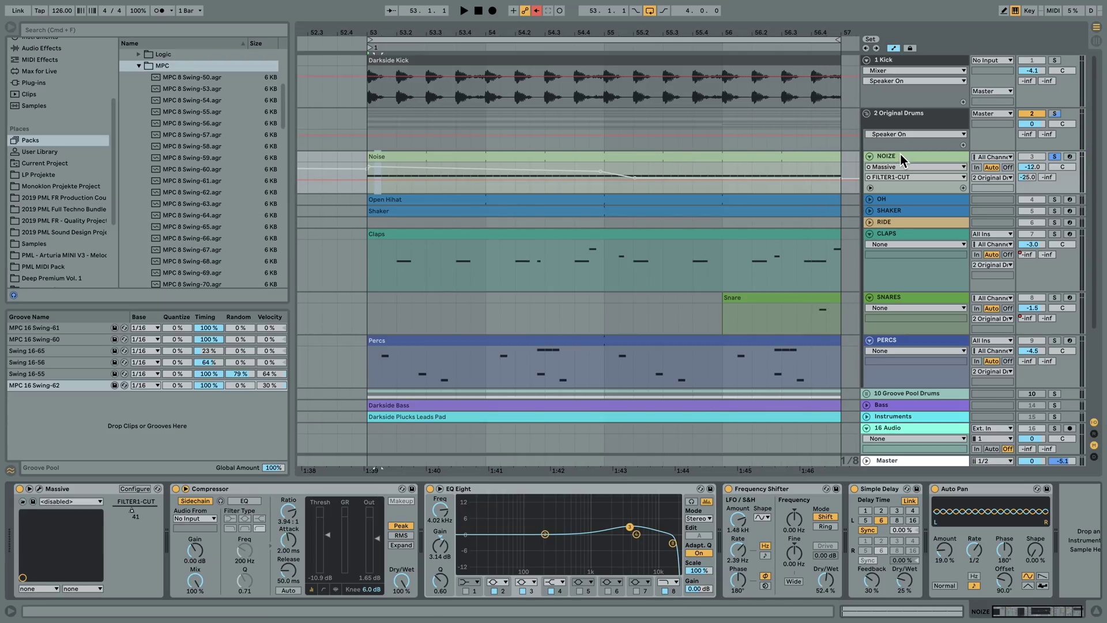
click(853, 488)
double_click(815, 154)
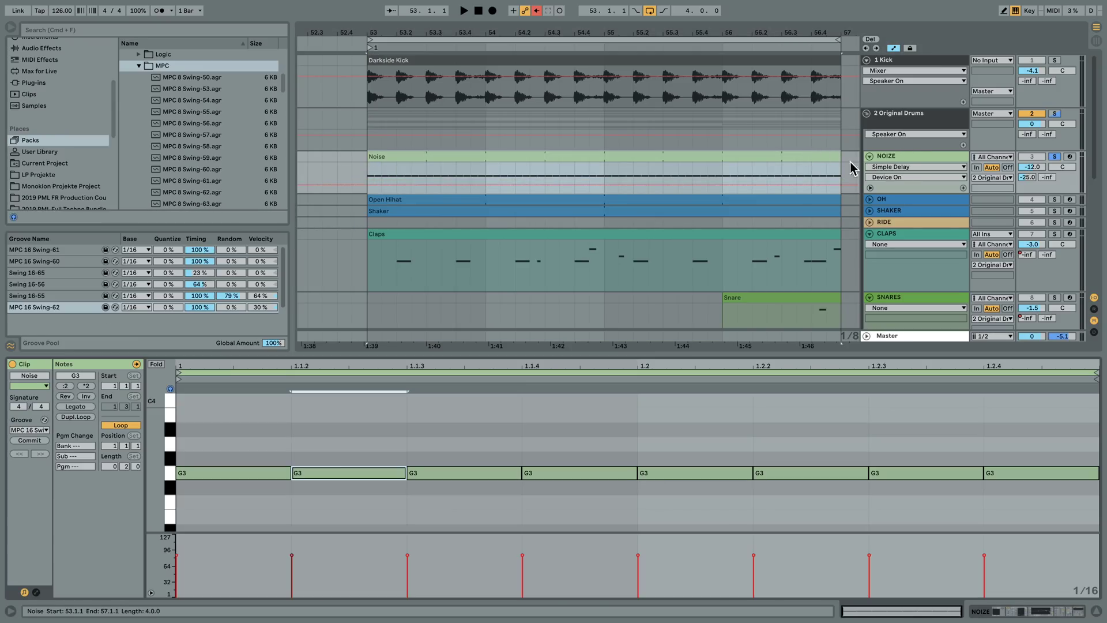
- Compare MPC 16 Swing-62 during playback with its Timing lowered to 0% and brought back to 100%
key(space)
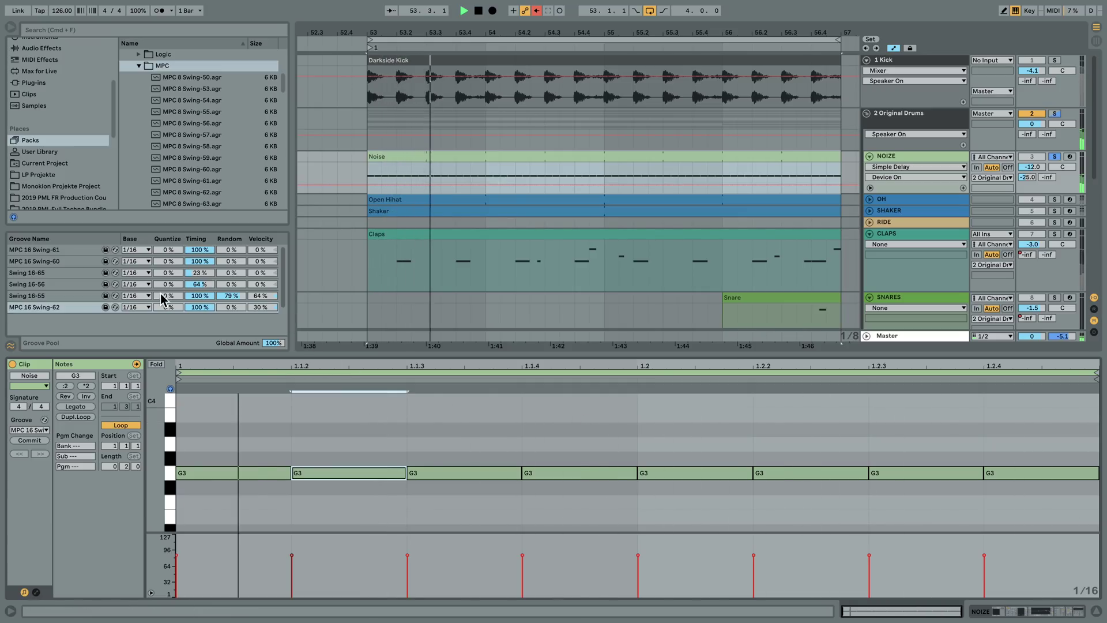
drag(200, 307, 200, 369)
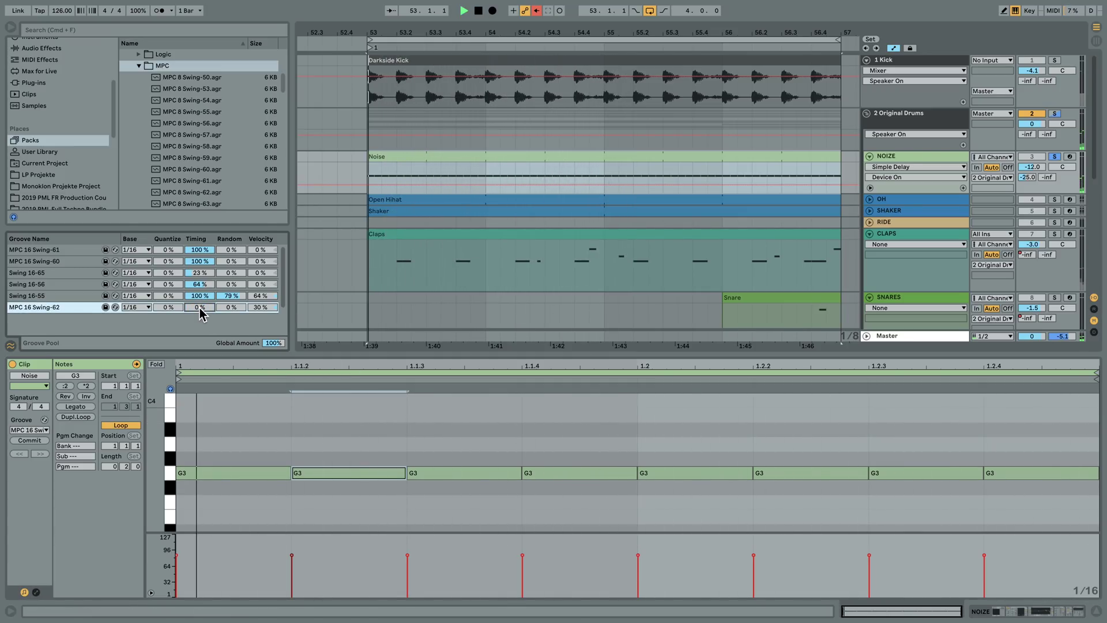
key(space)
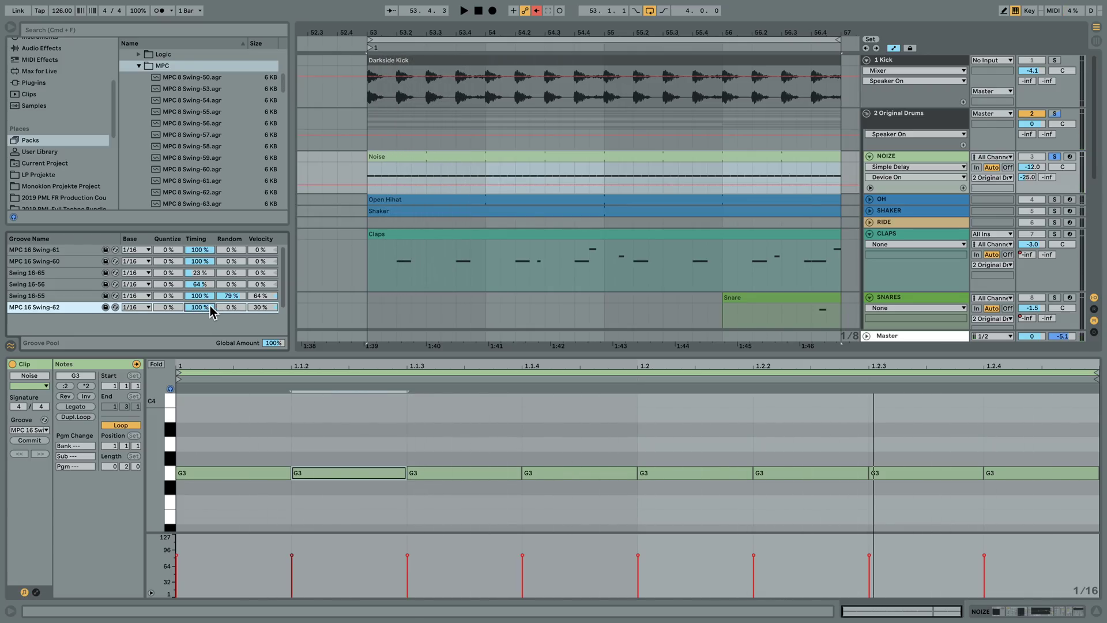
key(space)
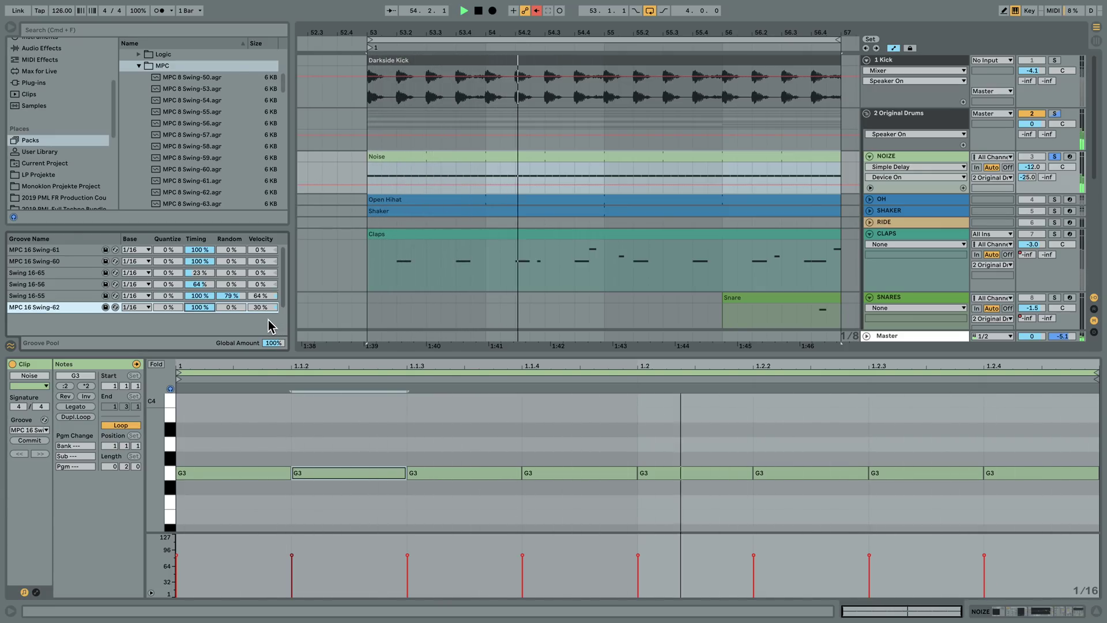
key(space)
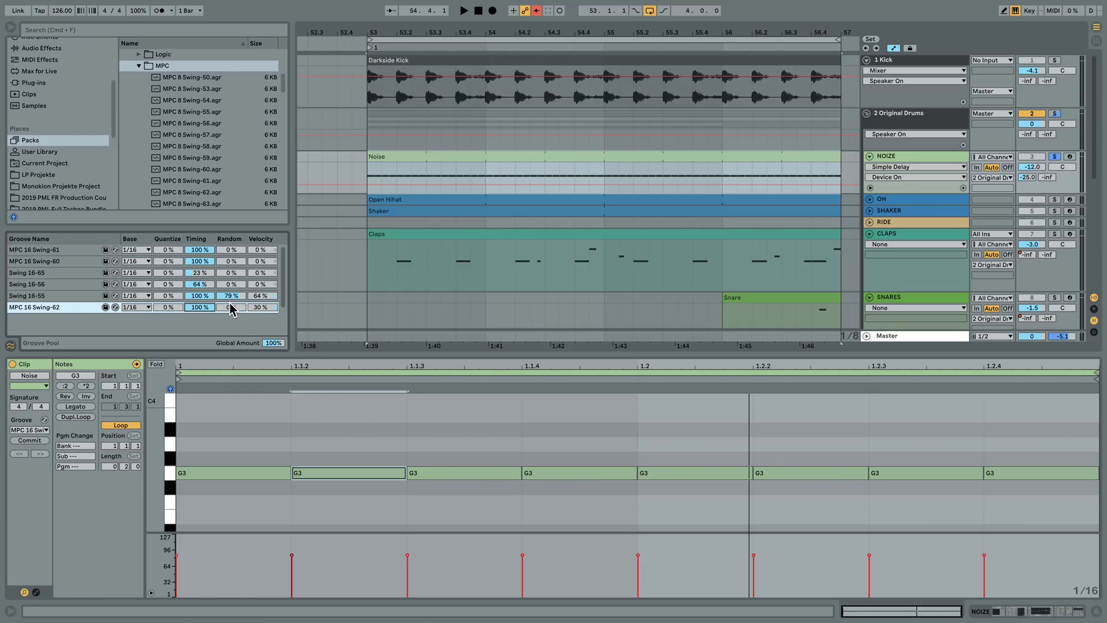
- Raise the Random amount of MPC 16 Swing-62 to 100% during playback
key(space)
drag(233, 311, 234, 253)
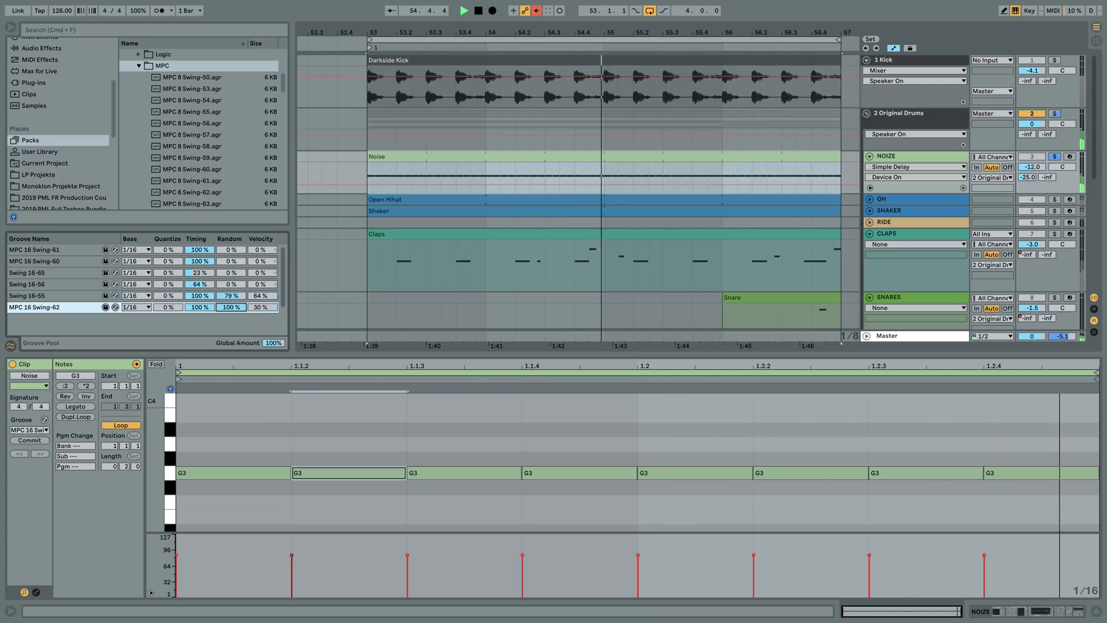
key(space)
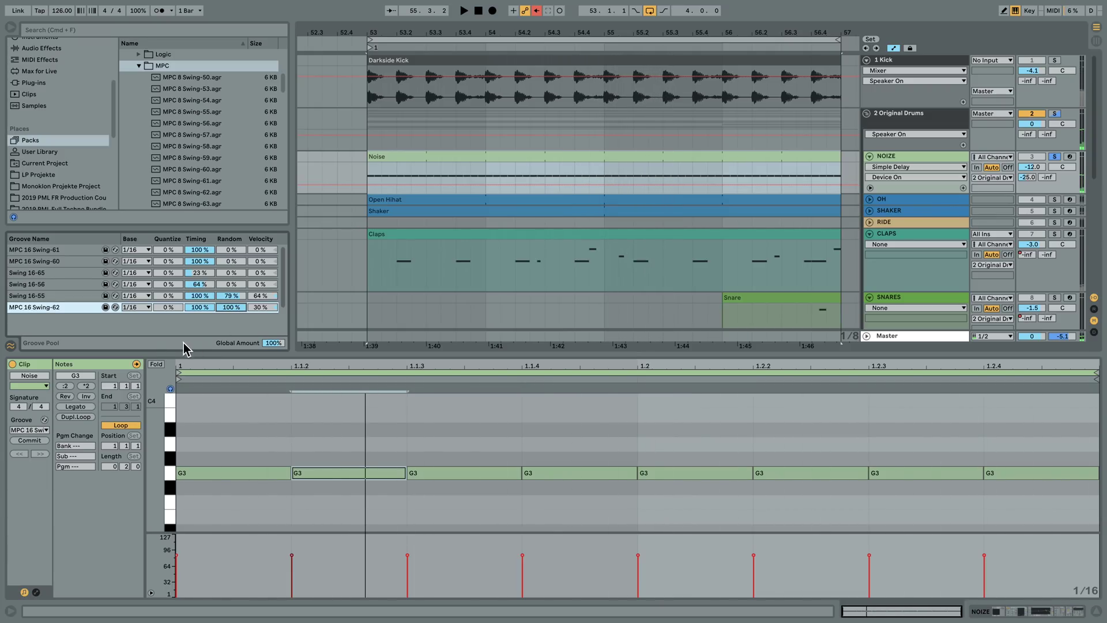
- Commit the randomized MPC 16 Swing-62 groove to the Noise clip's notes and play the loop
click(39, 441)
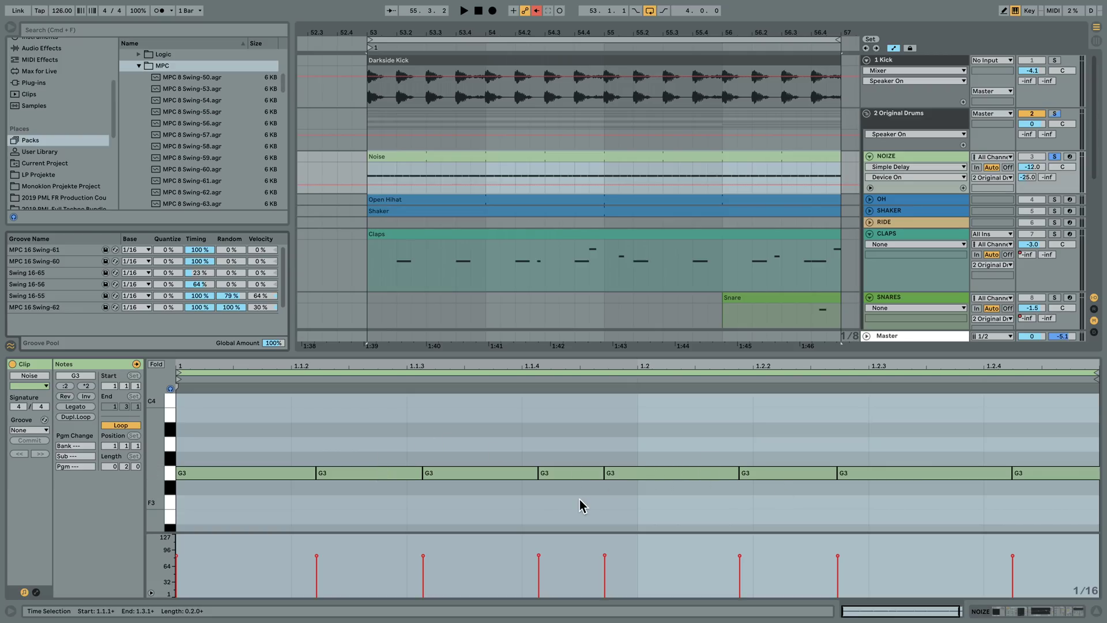
click(549, 507)
key(space)
key(space)
- Keep the note editor's fixed grid at 1/16 and play the committed notes with the insert marker at 1.2.1
right_click(614, 419)
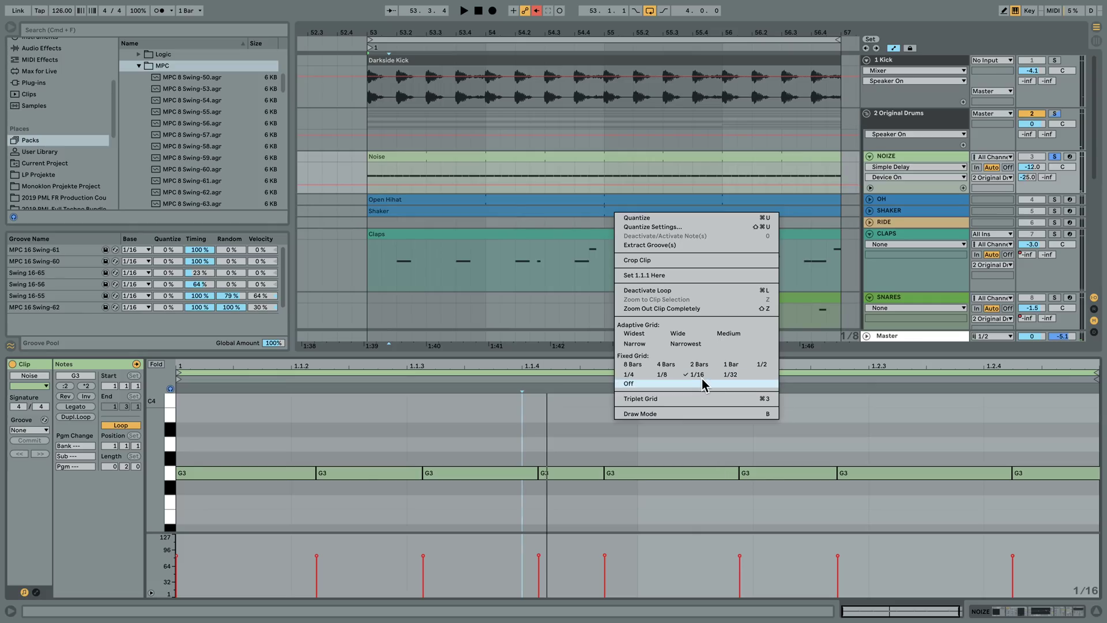
click(702, 375)
click(634, 419)
key(space)
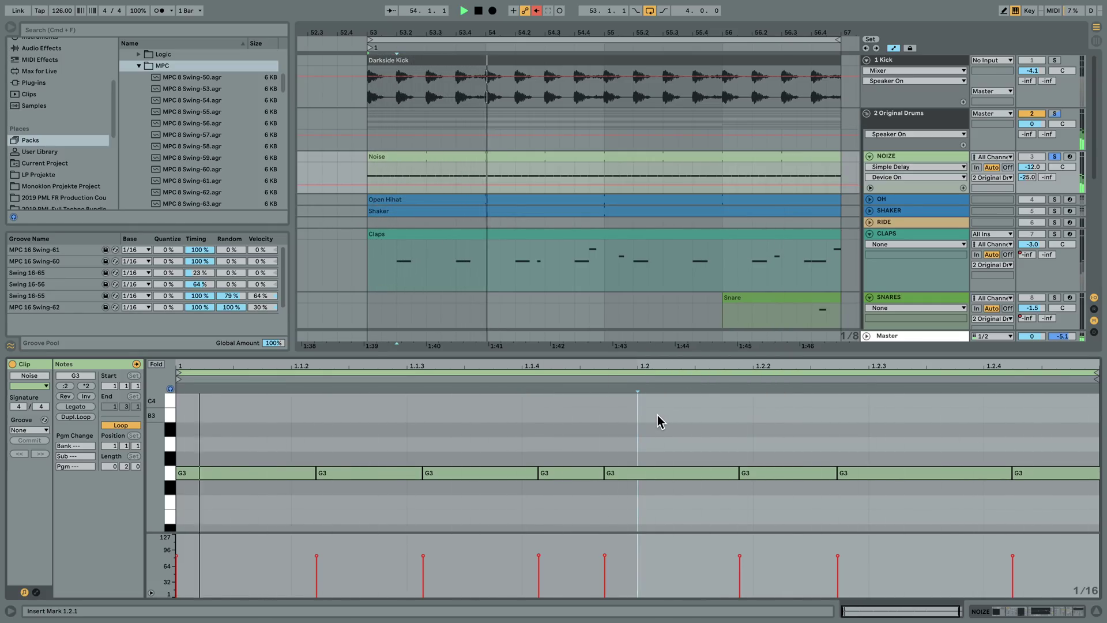
key(space)
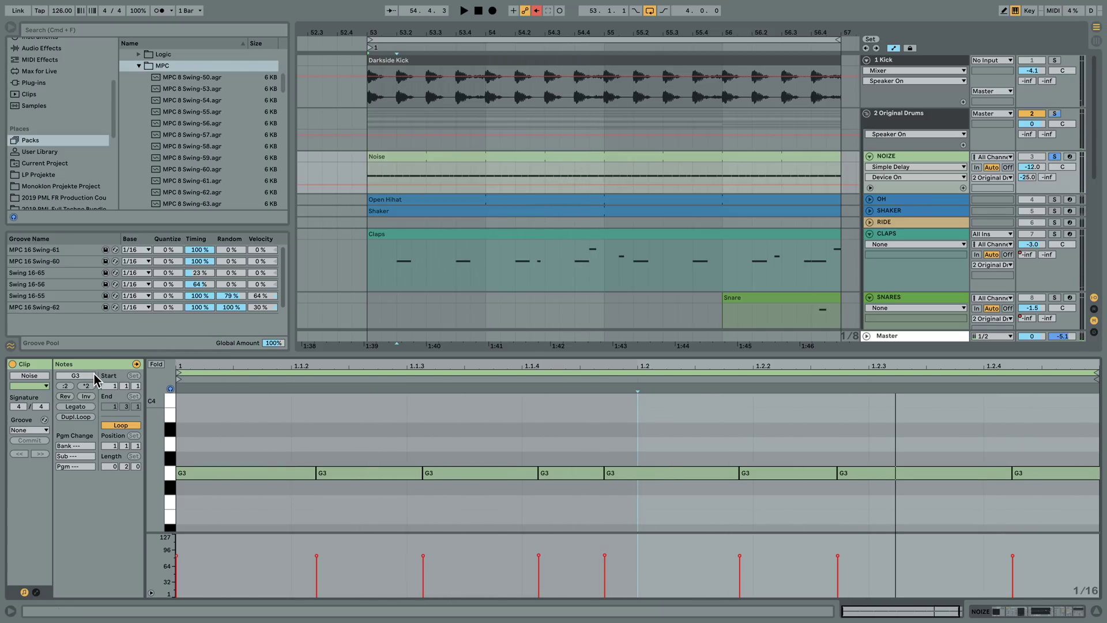
- Undo the groove commit on the Noise clip and set MPC 16 Swing-62's Random amount to 0%
key(super+z)
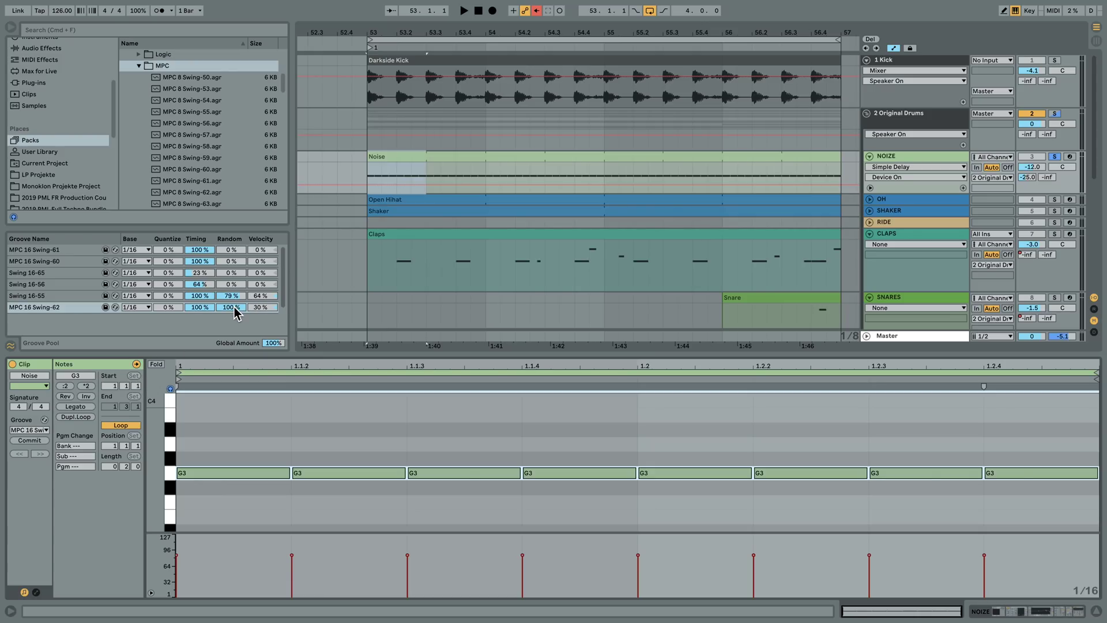
drag(234, 311, 235, 313)
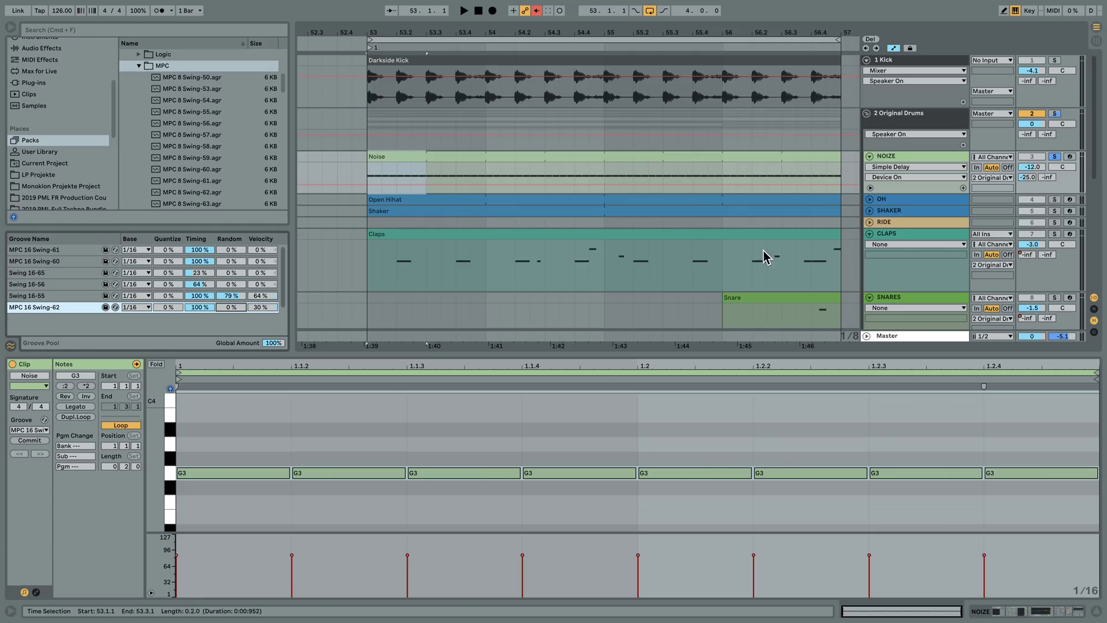
- Vary the Groove Pool's Global Amount during playback and bring it back to 100%
click(271, 345)
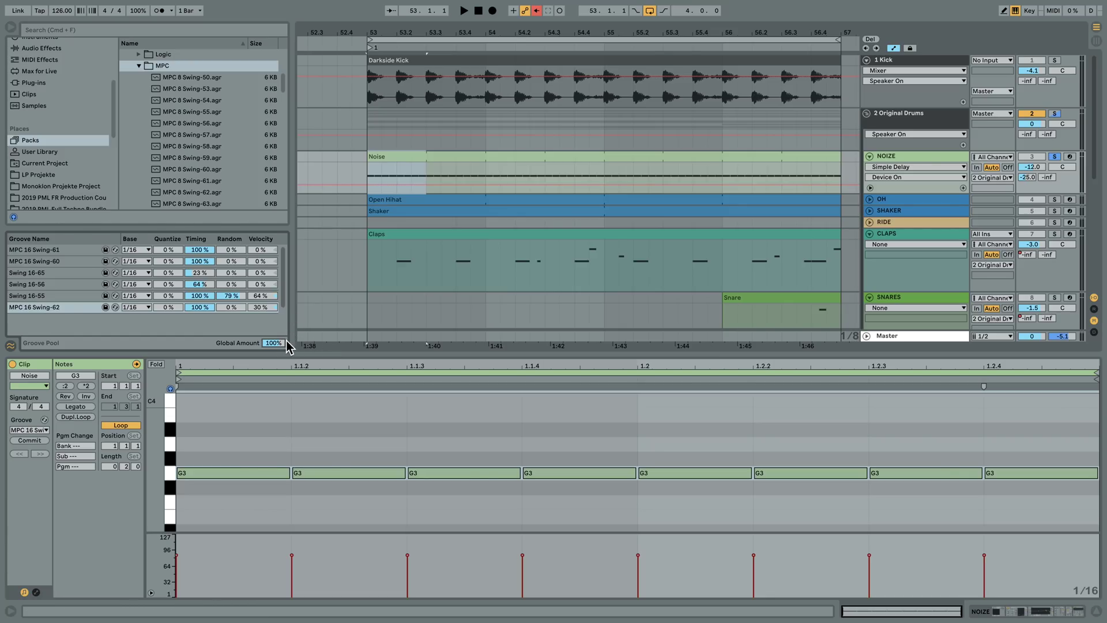
drag(274, 343, 273, 355)
key(space)
drag(277, 343, 277, 293)
key(space)
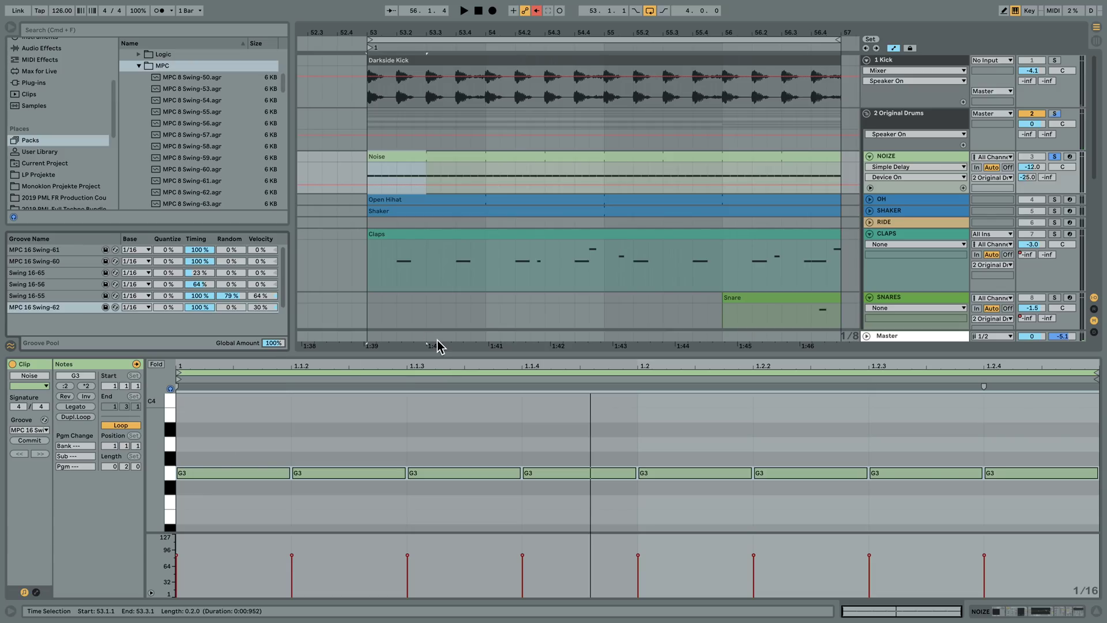
- Unsolo the NOIZE track and compare the full mix with Global Amount at 0% and raised again, finishing at 100%
click(1055, 156)
key(space)
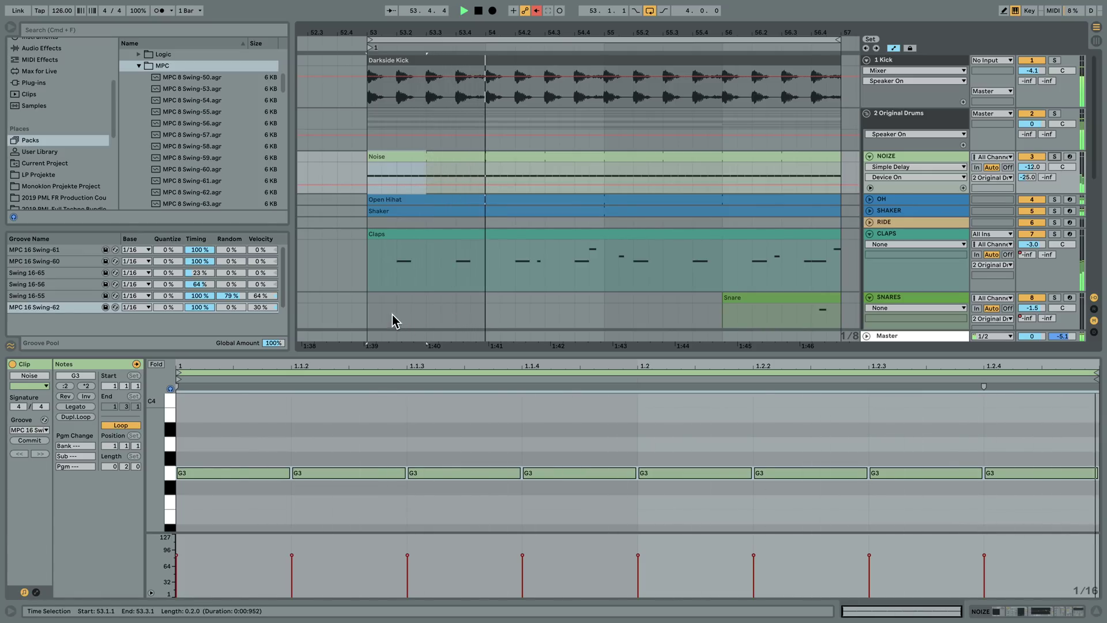
drag(275, 344, 274, 395)
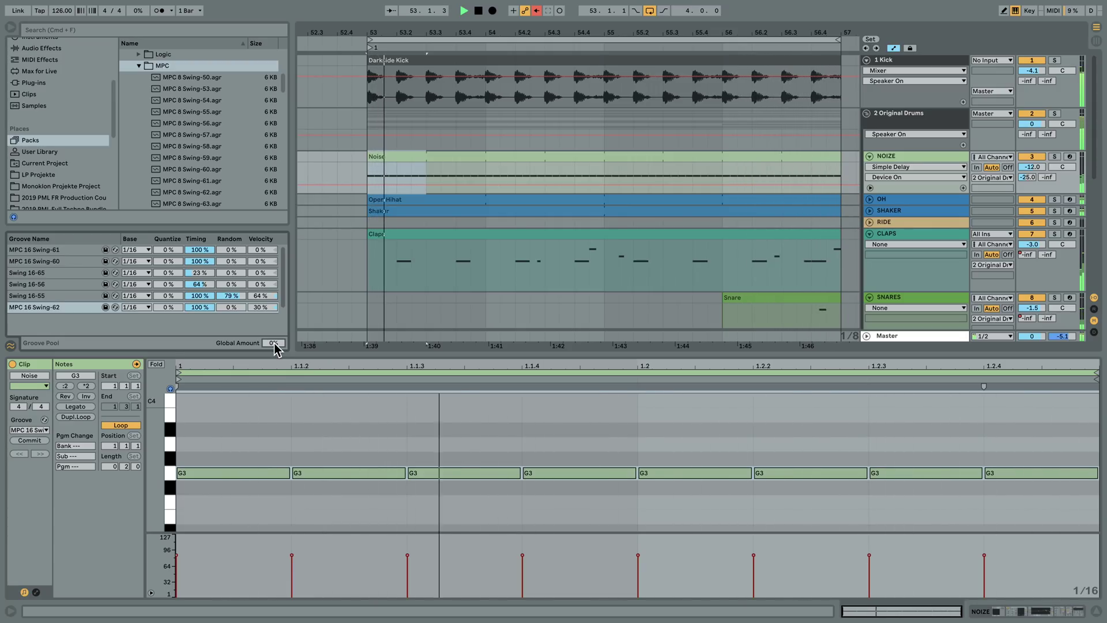
drag(275, 343, 274, 285)
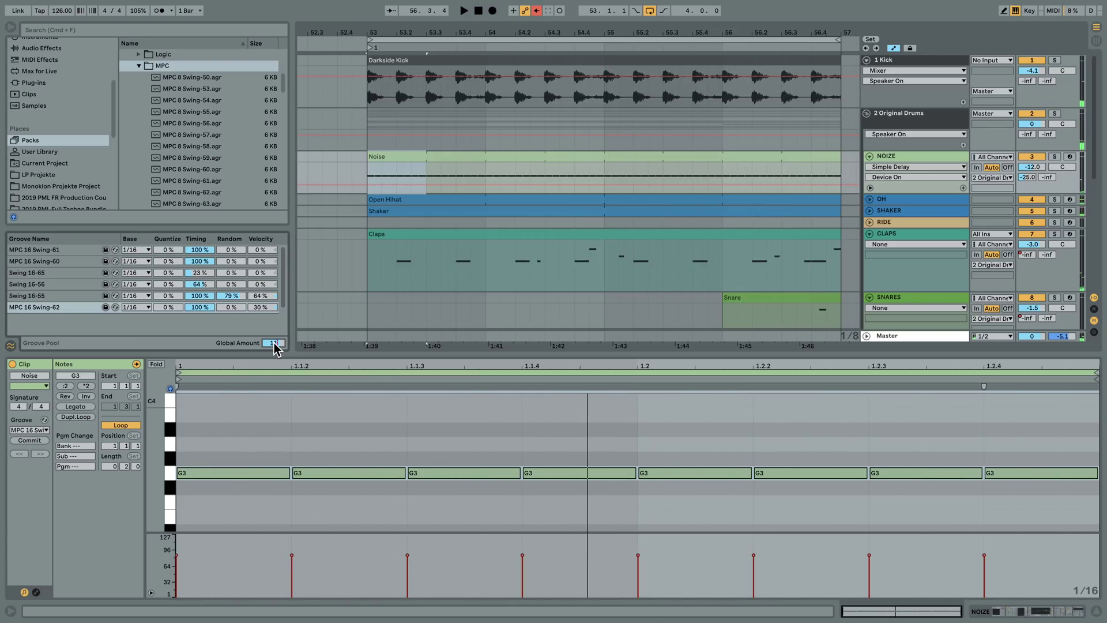
text(100)
key(Return)
- Check which groove is assigned to the Open Hihat clip and the Shaker clip
click(1096, 613)
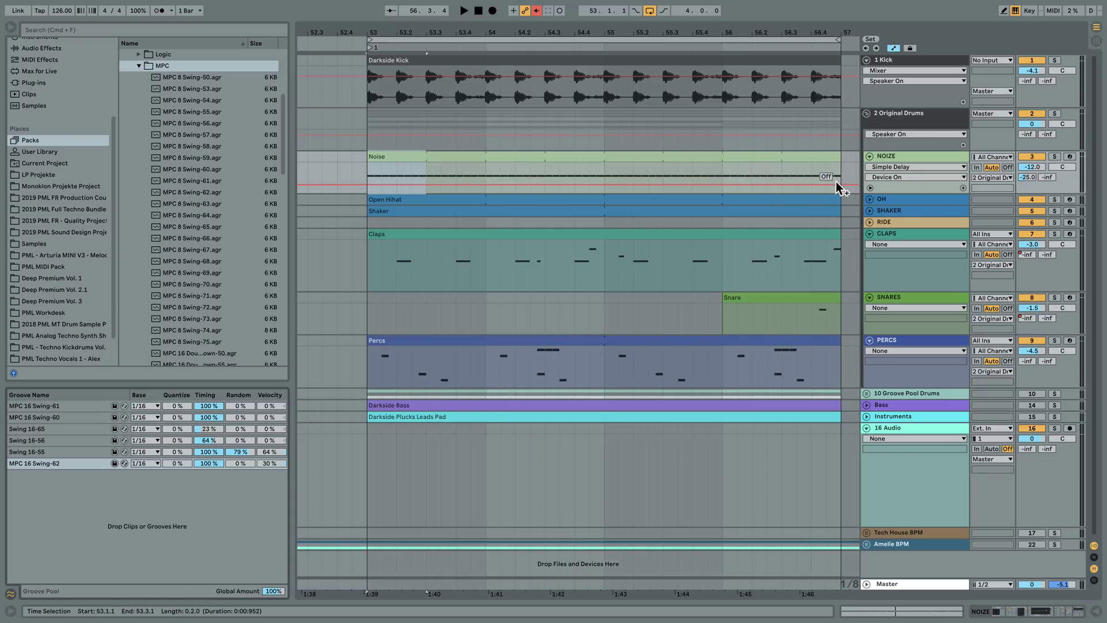
double_click(792, 198)
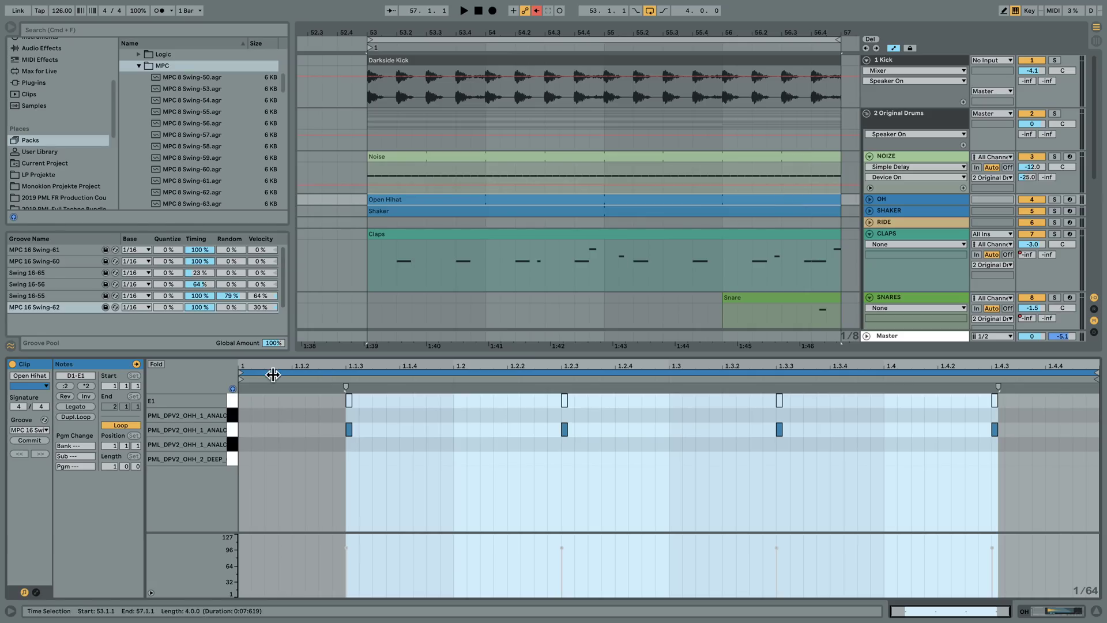
click(39, 430)
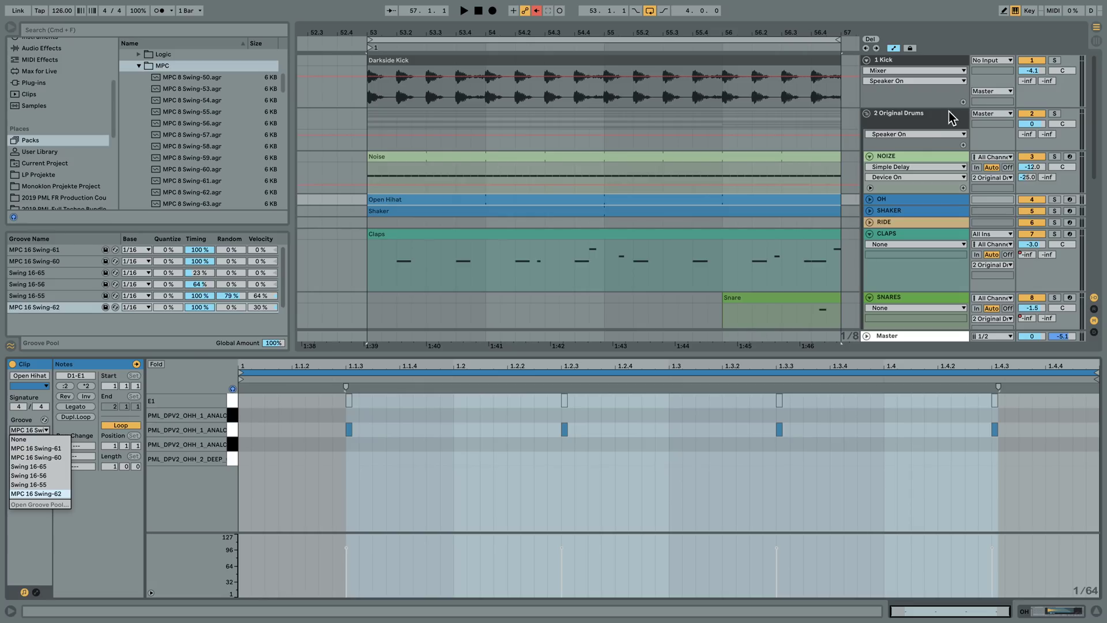
click(898, 209)
click(903, 210)
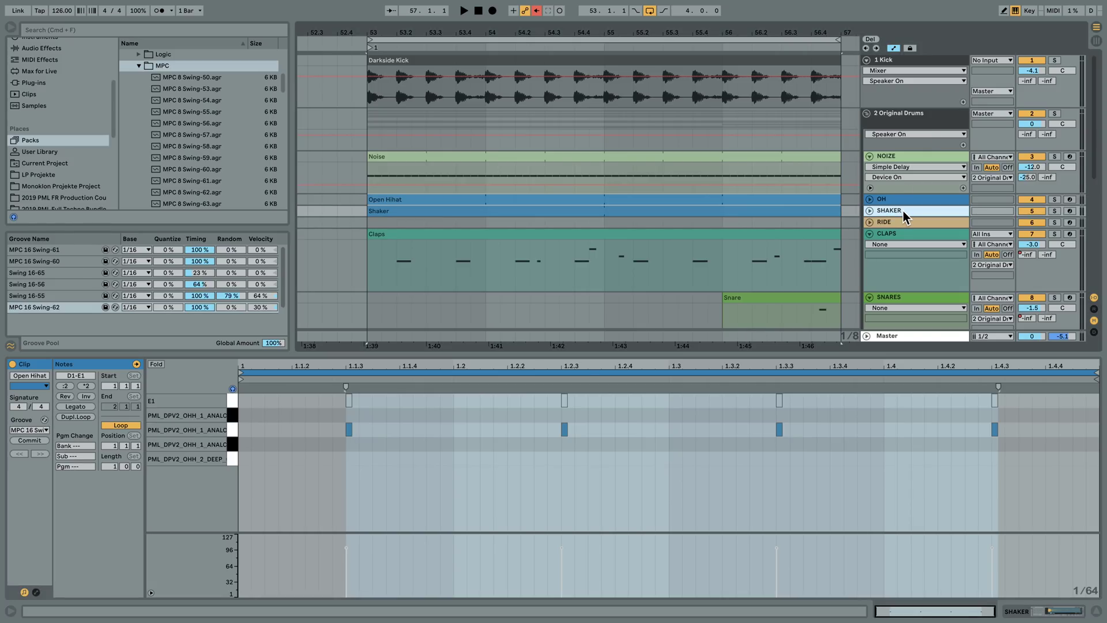
click(804, 211)
click(35, 431)
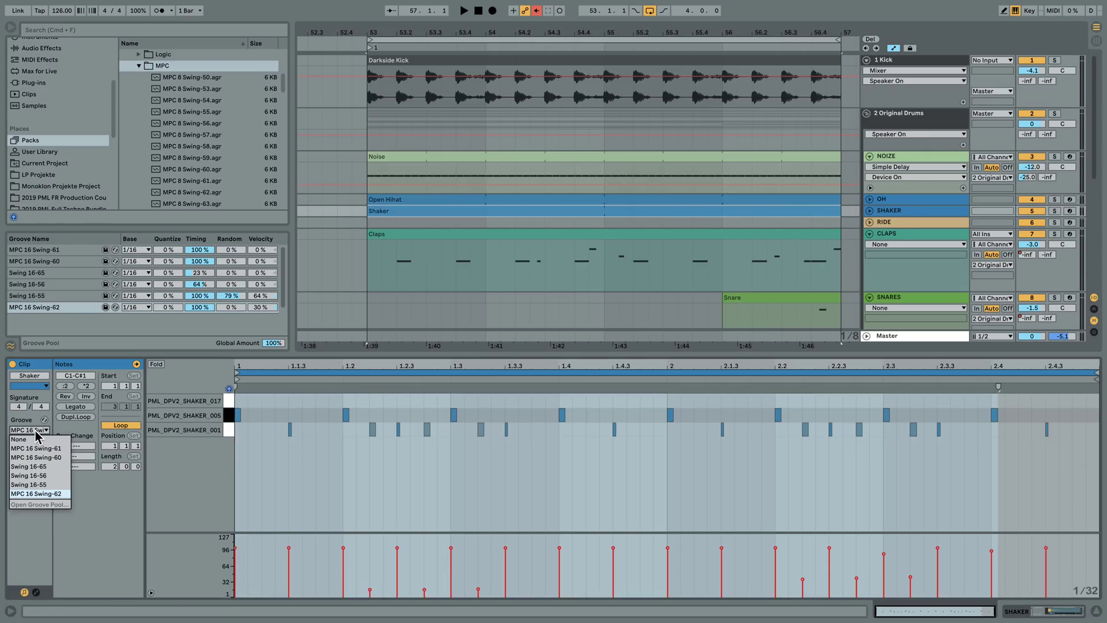
click(28, 526)
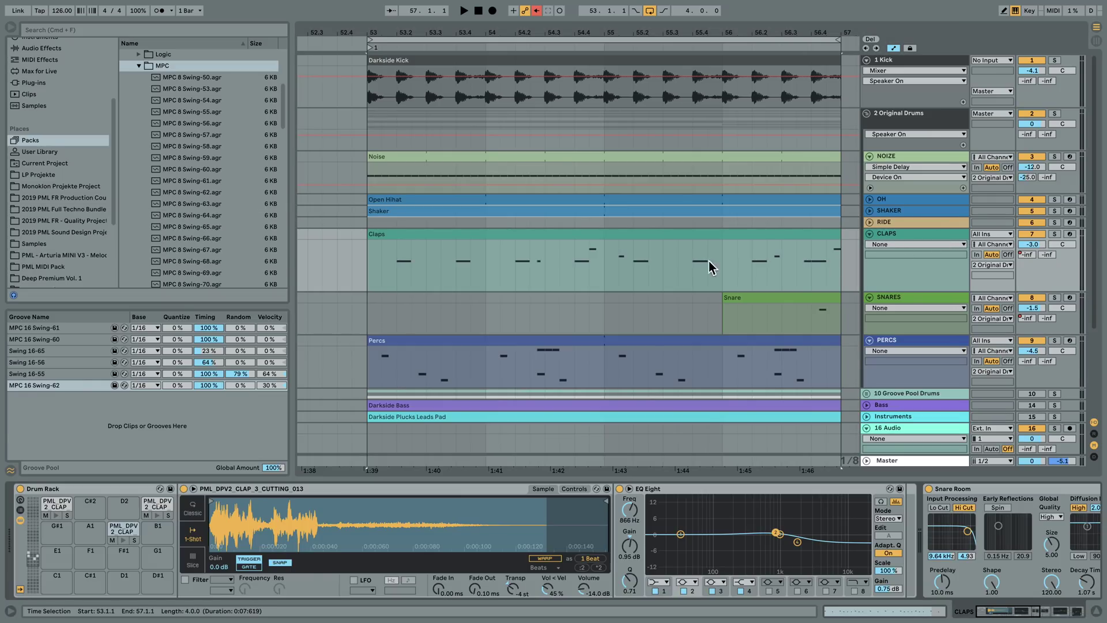
- Check the groove assigned to the Claps clip and keep MPC 16 Swing-62 chosen for the Percs clip
double_click(666, 239)
click(46, 431)
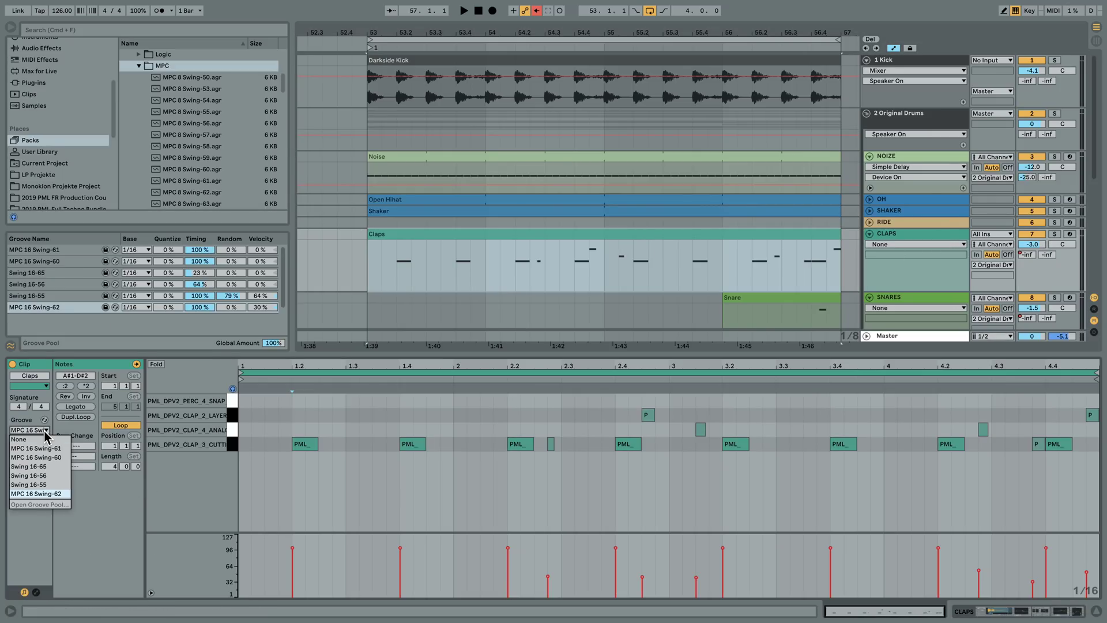
click(27, 530)
scroll(800, 214, down, 3)
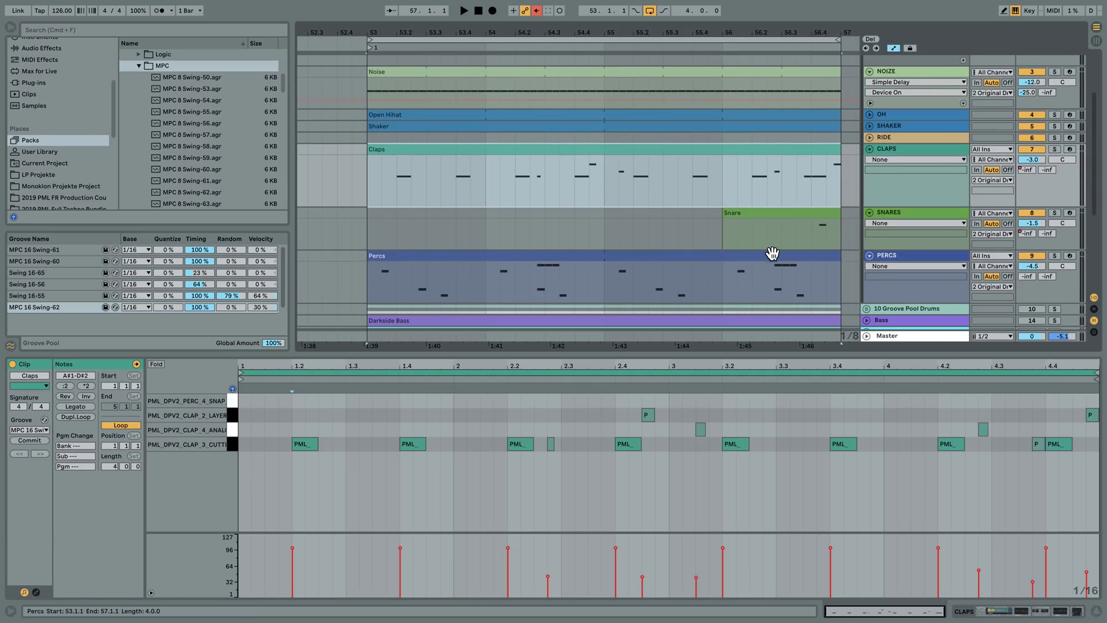
click(780, 257)
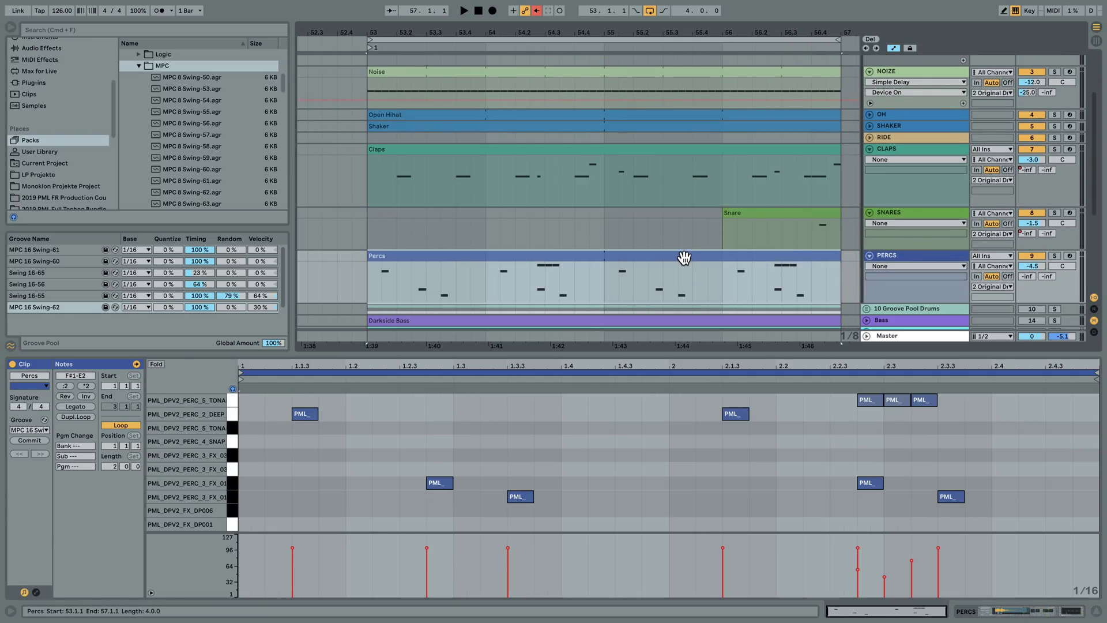
click(37, 431)
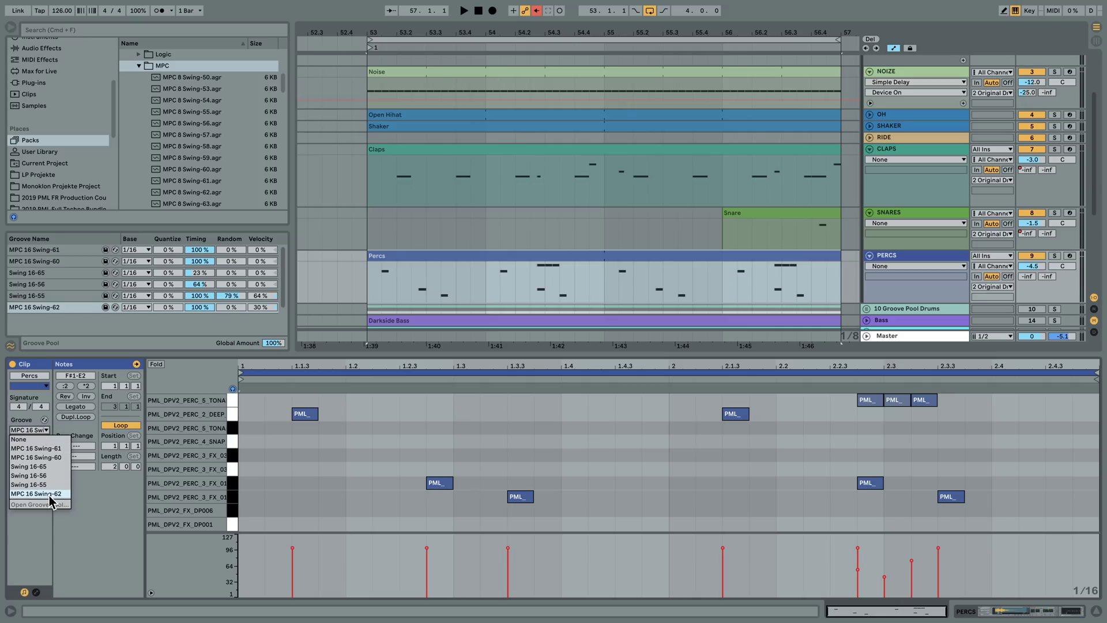
click(49, 494)
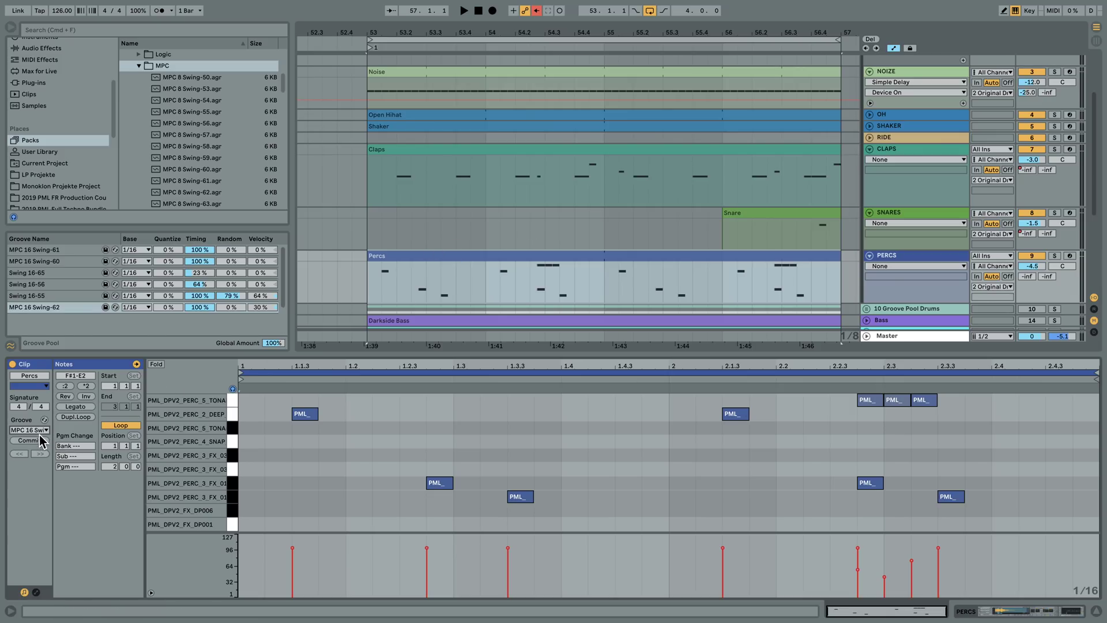
- Choose MPC 16 Swing-62 for the Percs clip and commit the groove to its notes
click(40, 430)
click(63, 494)
click(37, 440)
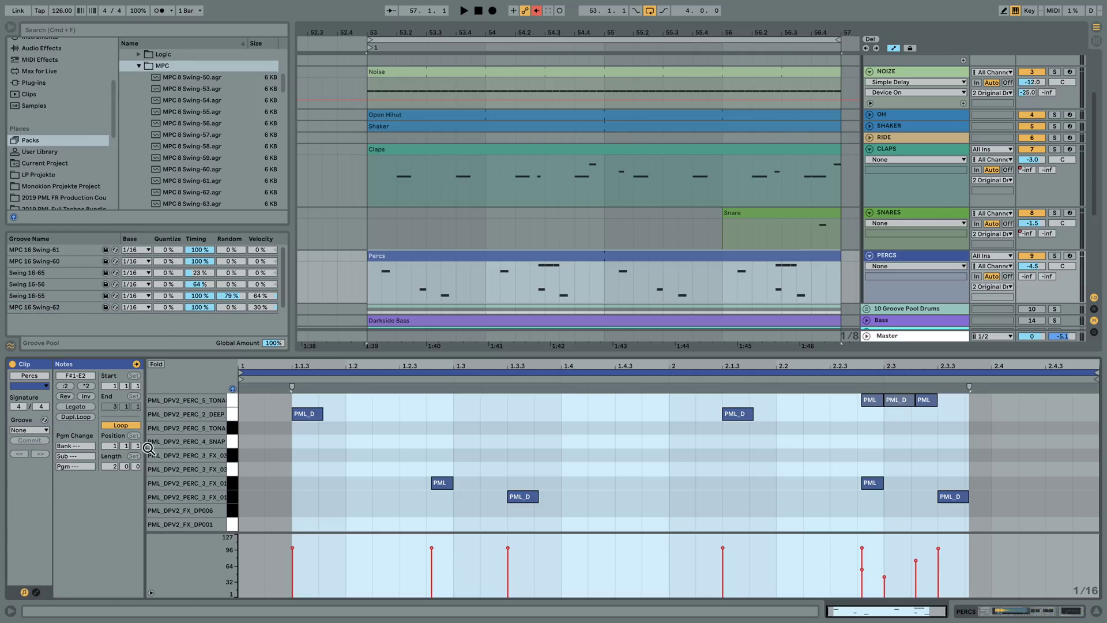
- Examine the positions of the committed Percs notes against the 1/16 grid in the note editor
click(534, 438)
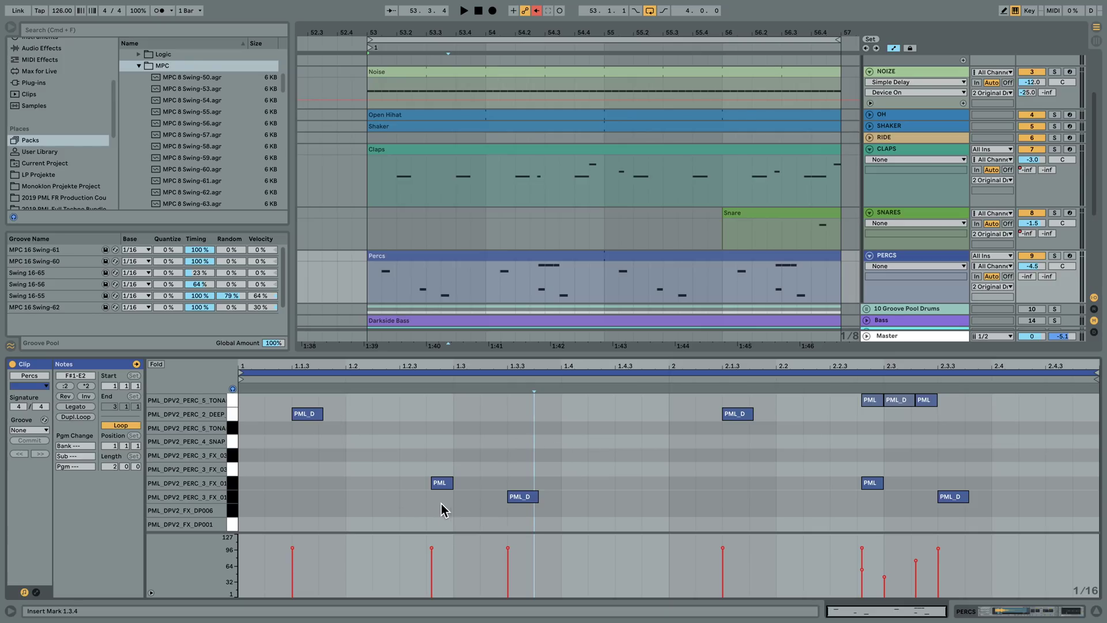
click(383, 471)
click(427, 450)
click(454, 409)
click(485, 422)
click(535, 456)
click(861, 420)
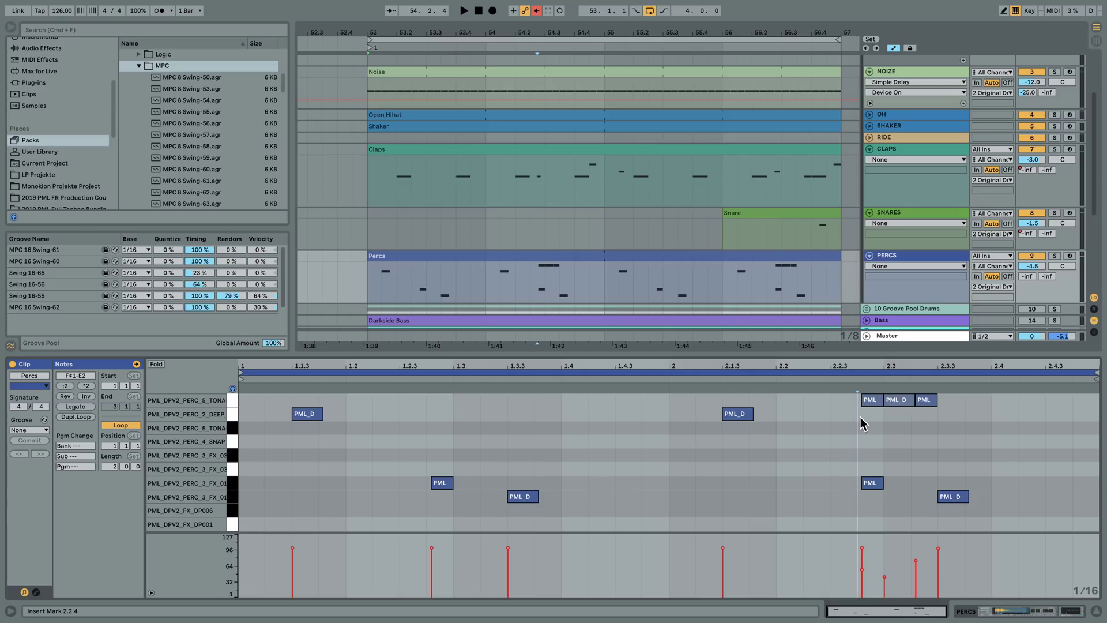
click(916, 421)
- Solo the PERCS track and play the loop to hear the committed swing
key(space)
click(1053, 255)
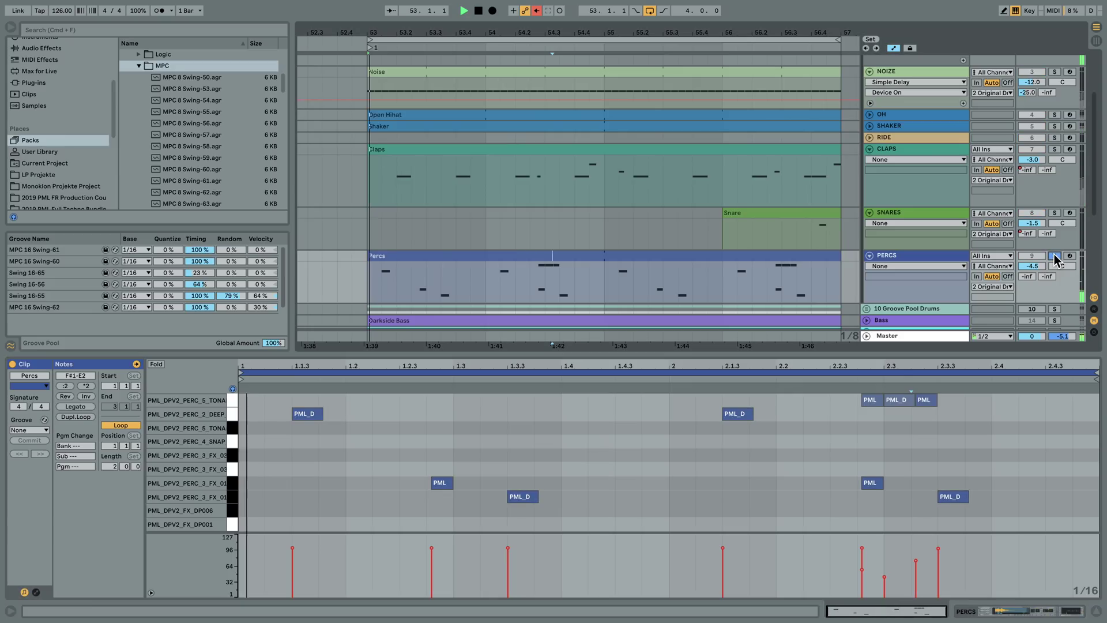
key(space)
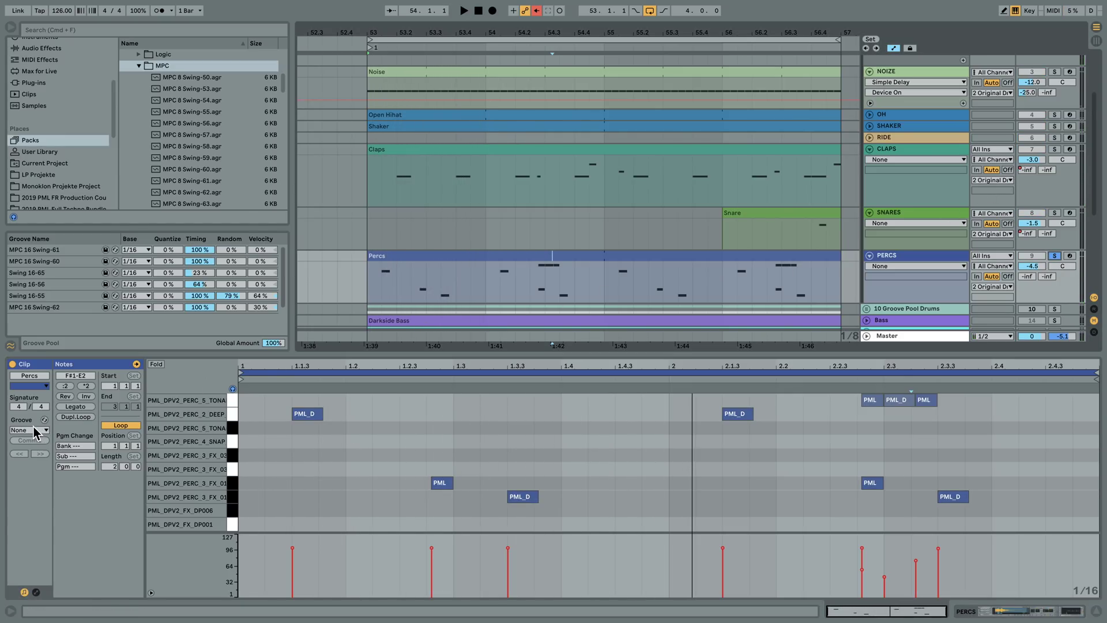
- Assign MPC 16 Swing-62 to the Percs clip and commit it two more times to exaggerate the swing
click(33, 428)
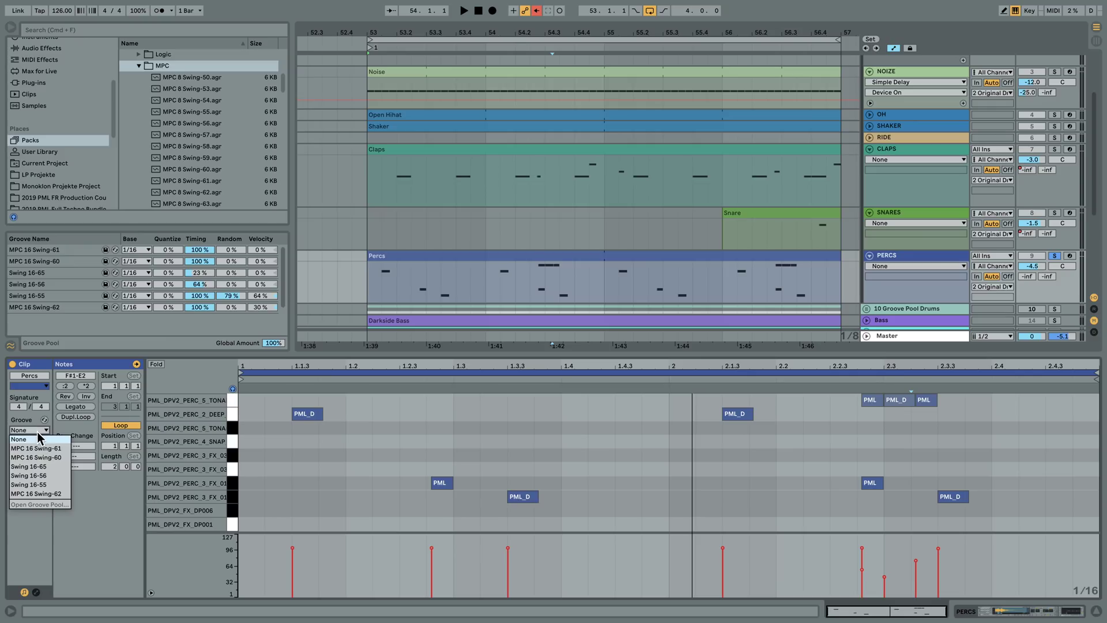
click(61, 490)
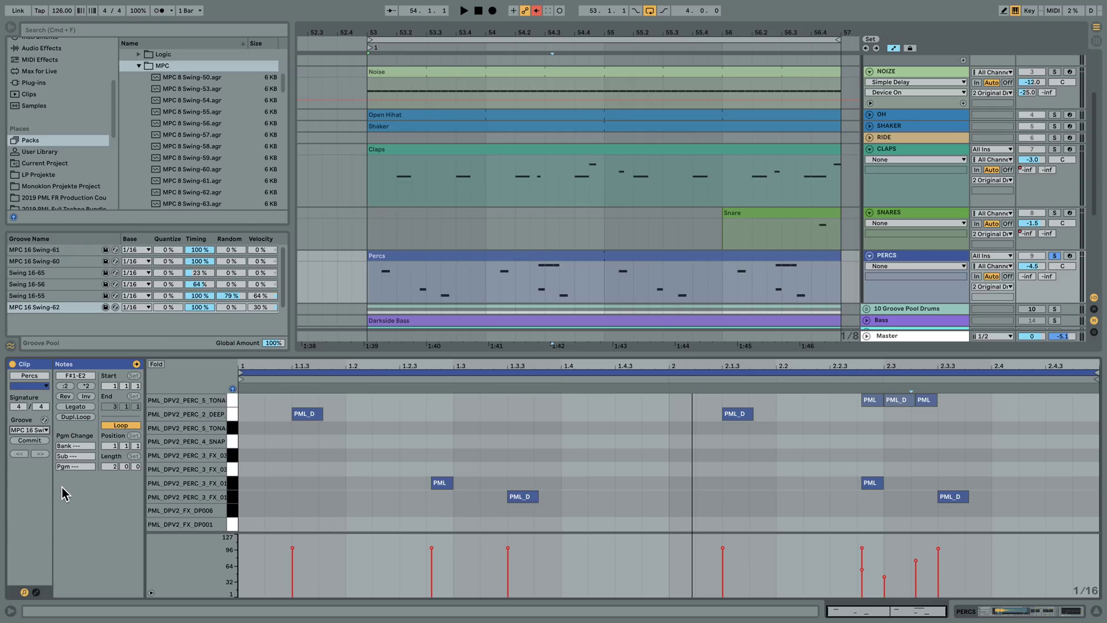
click(30, 441)
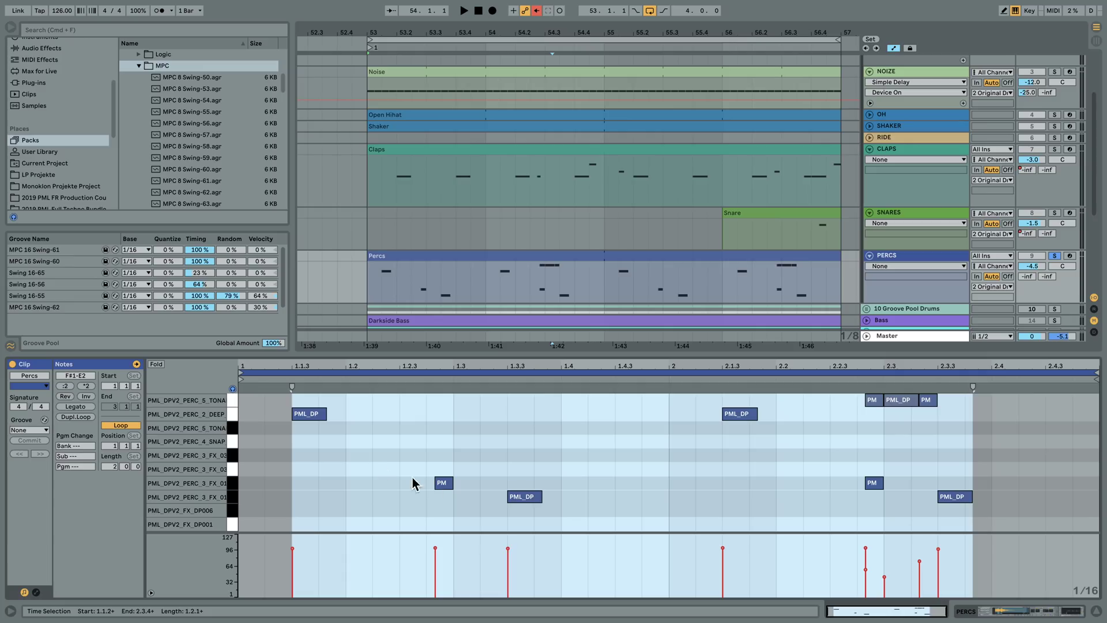
click(32, 429)
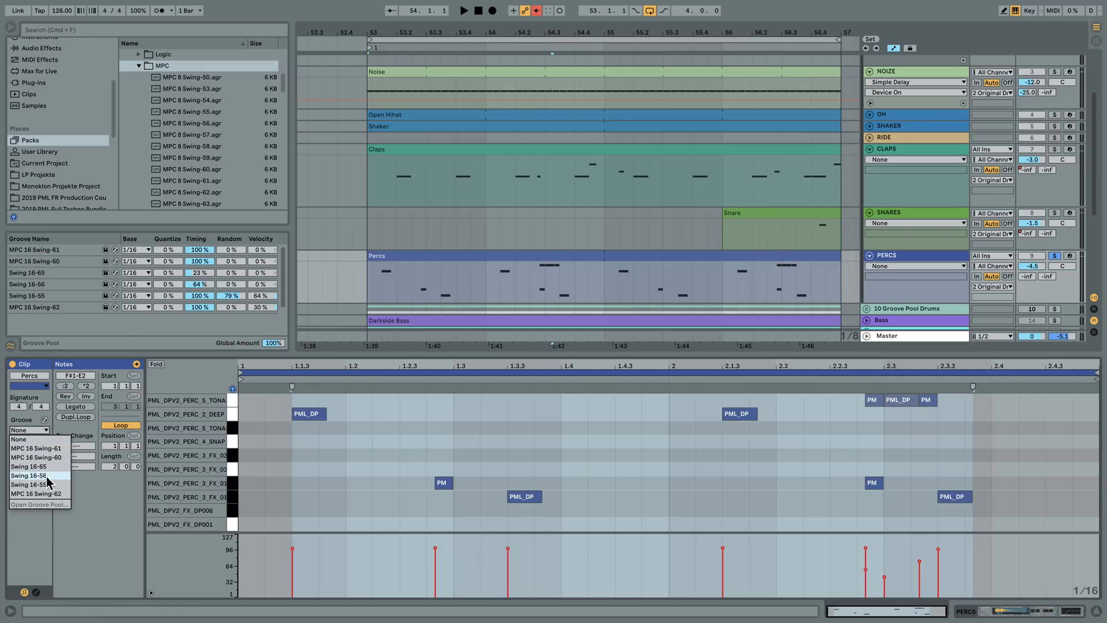
click(57, 499)
click(29, 441)
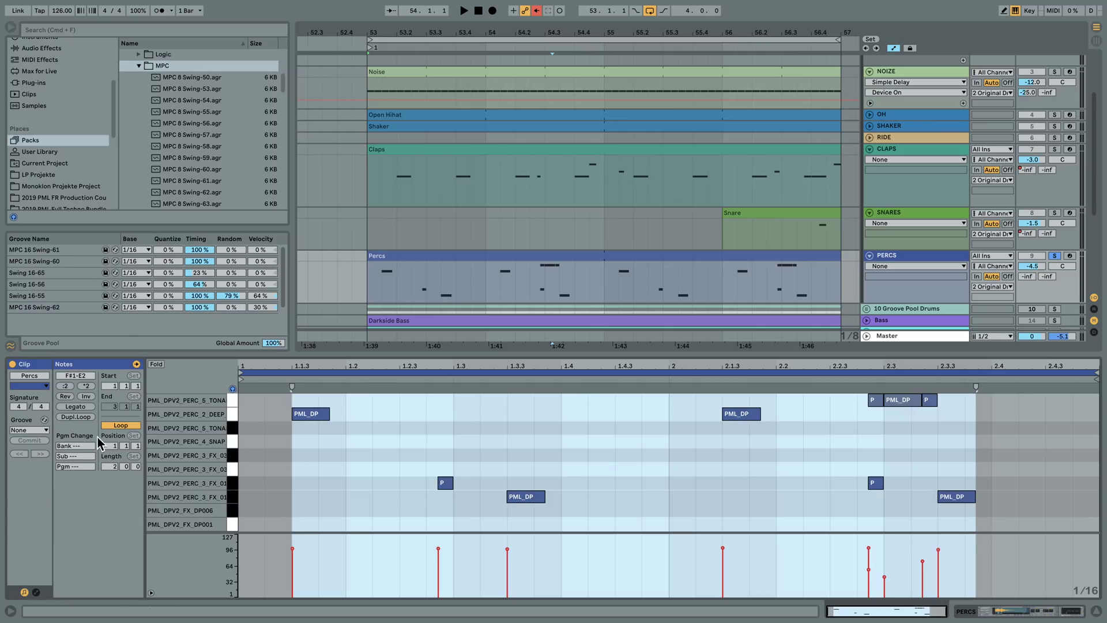
click(538, 460)
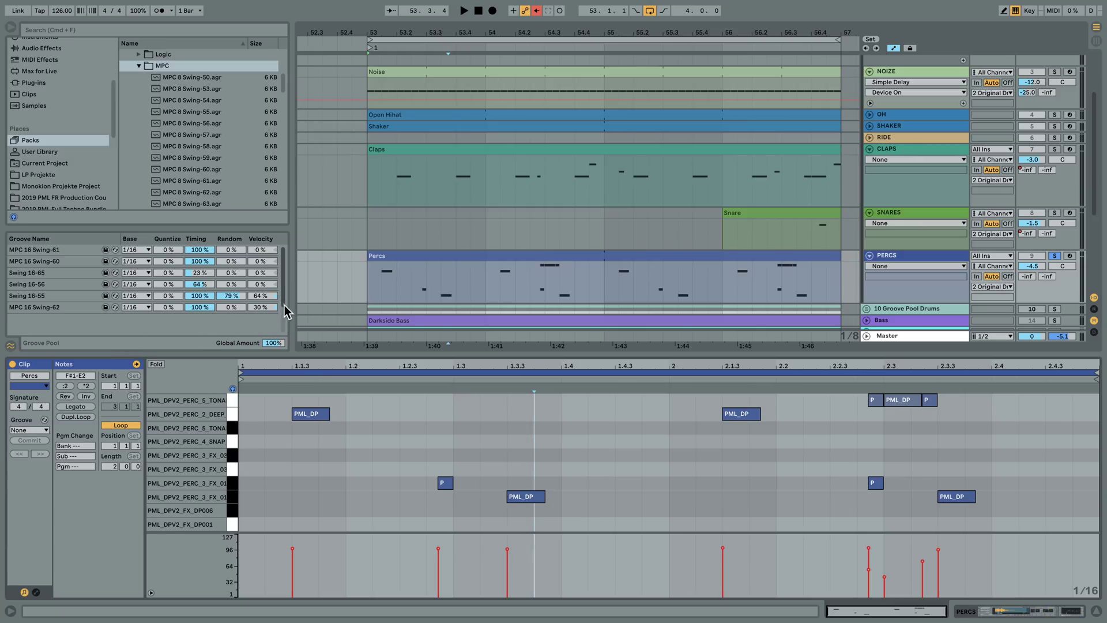
- Undo the repeated groove commits on the Percs clip
key(super+z)
key(super+z)
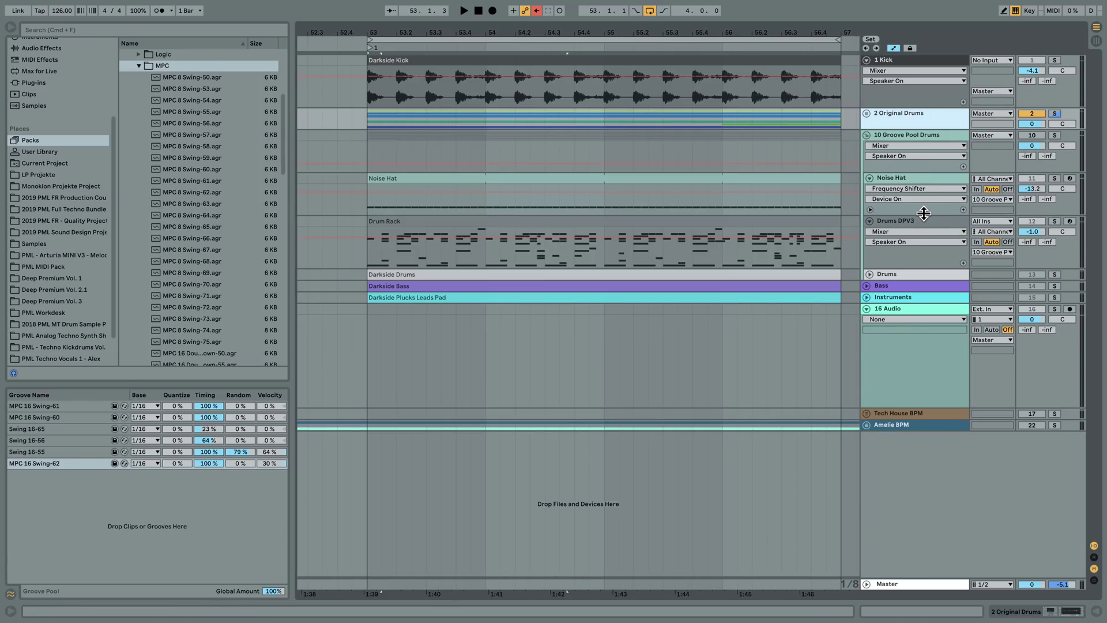
- Fold the Original Drums group, unsolo it, and solo the Drums DPV3 track together with the Kick track
click(866, 113)
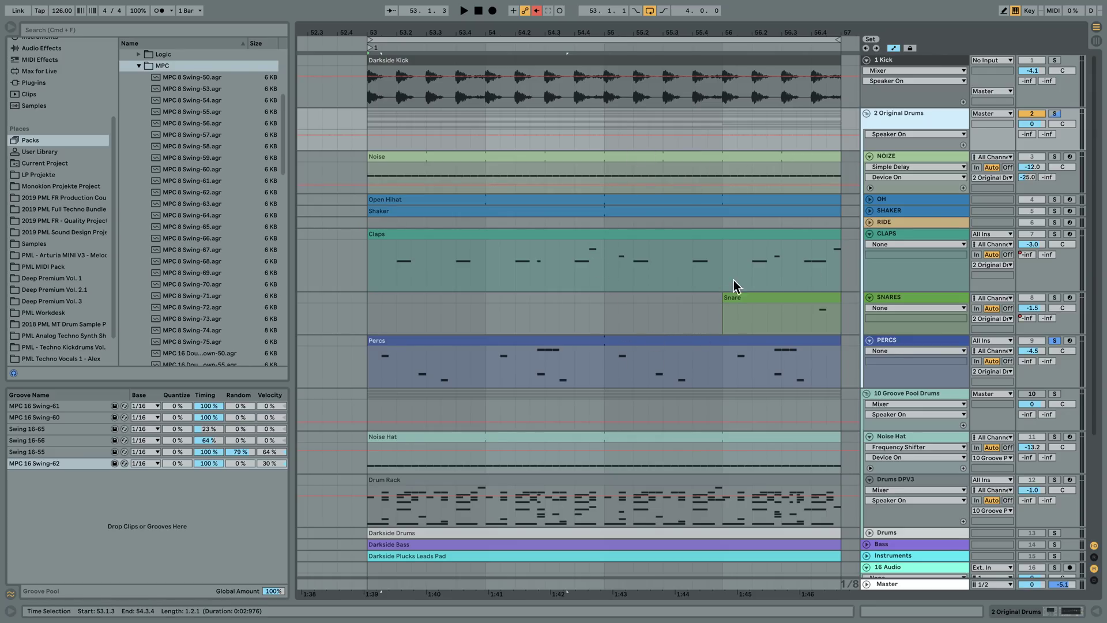
click(867, 115)
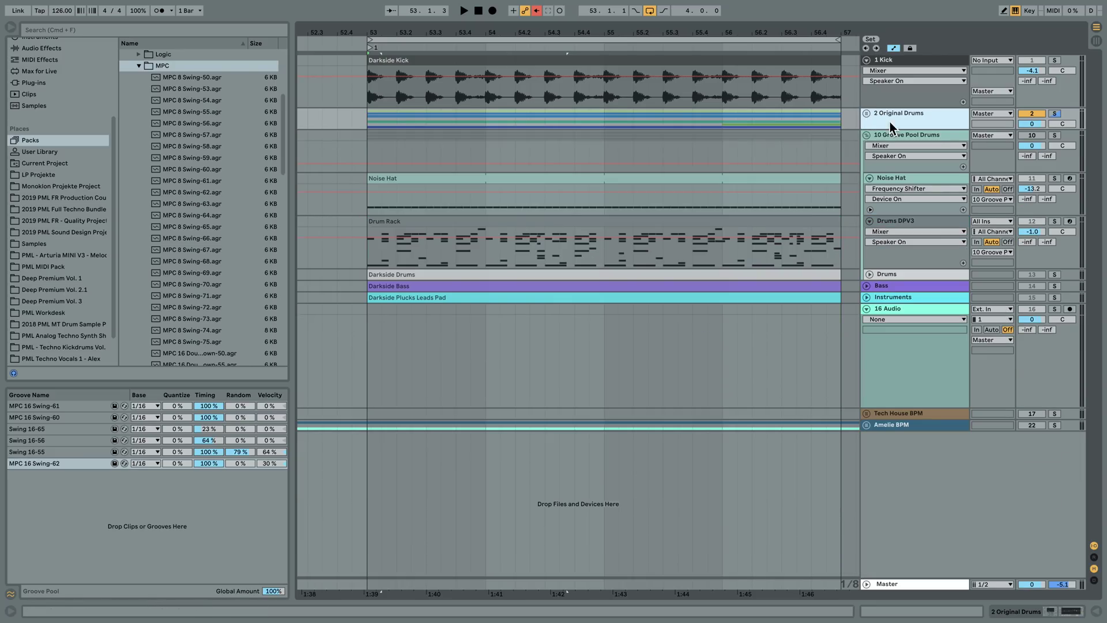
click(898, 222)
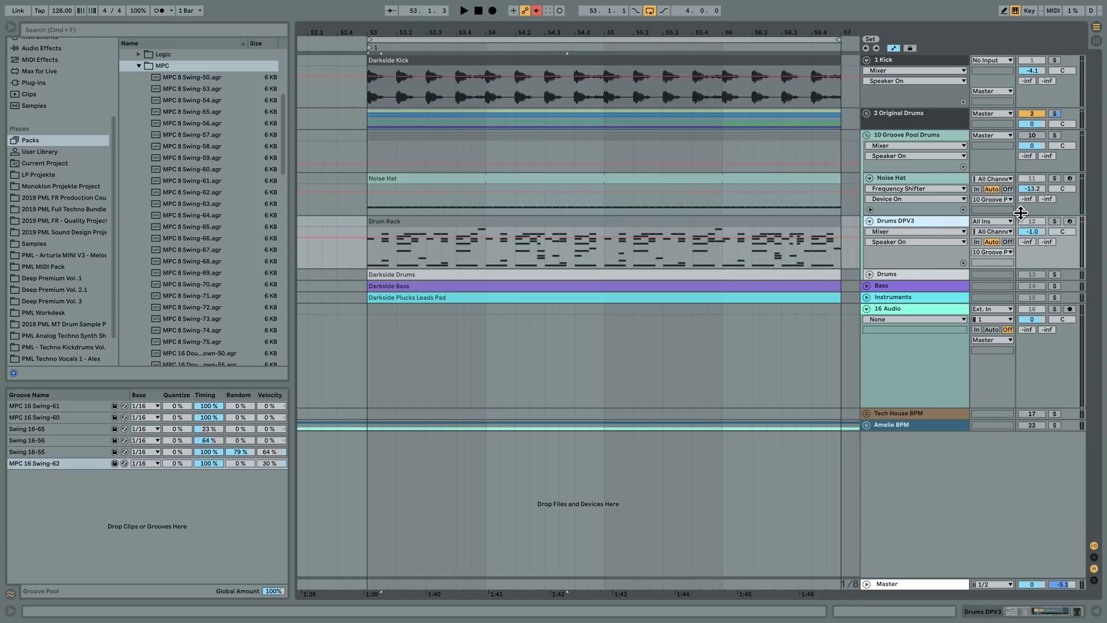
click(1055, 220)
click(1054, 113)
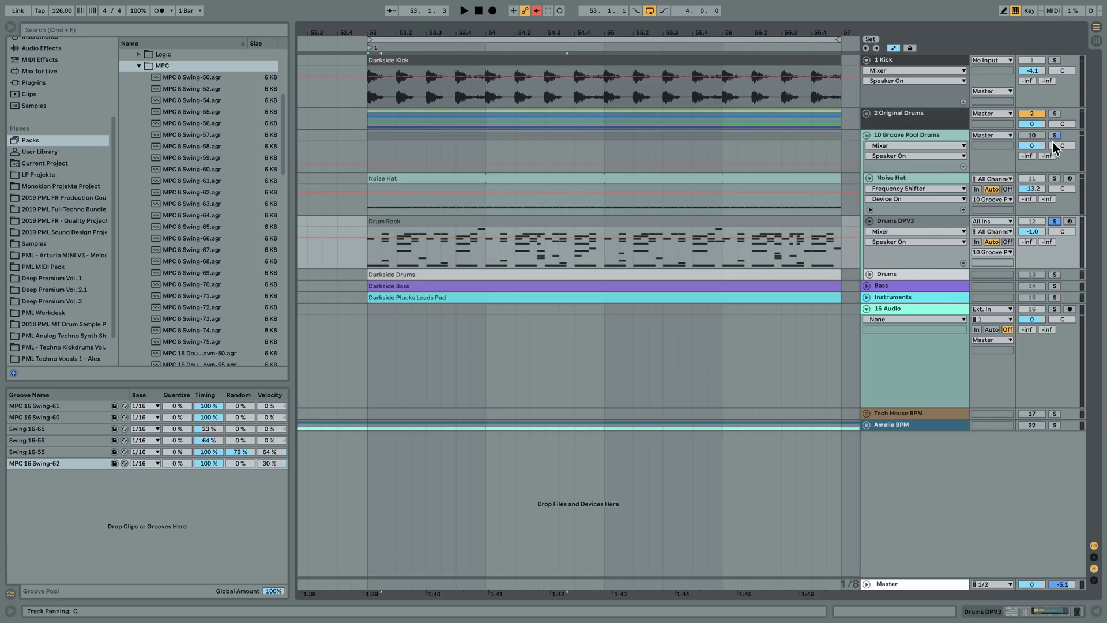
super+click(1054, 60)
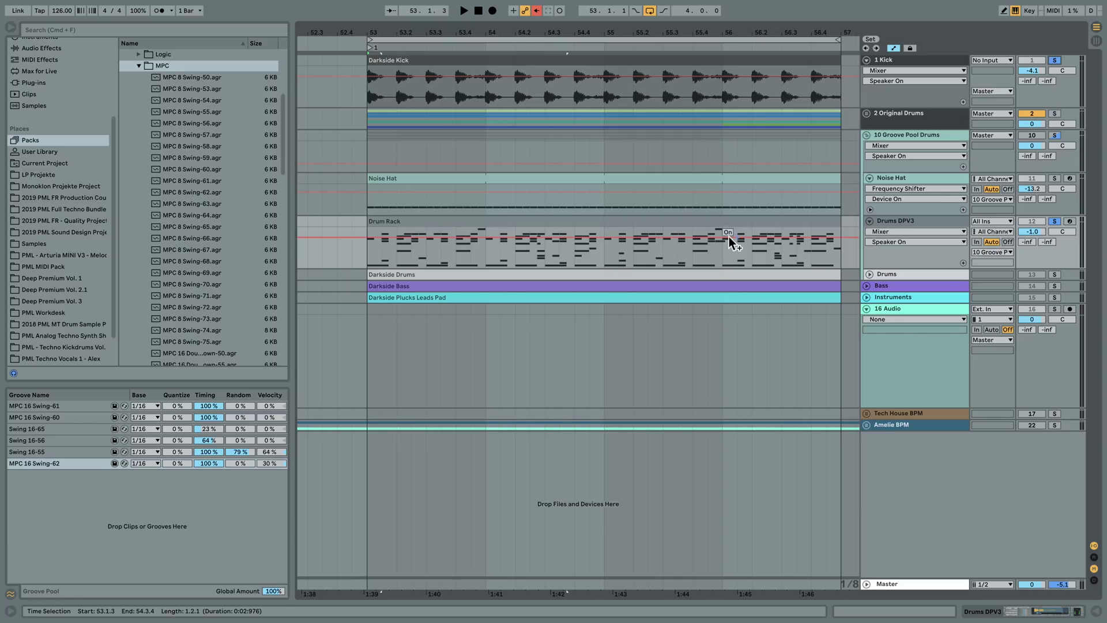
- Open the Drum Rack clip on Drums DPV3 in an enlarged note editor, activate Noise Hat and play the loop
double_click(717, 226)
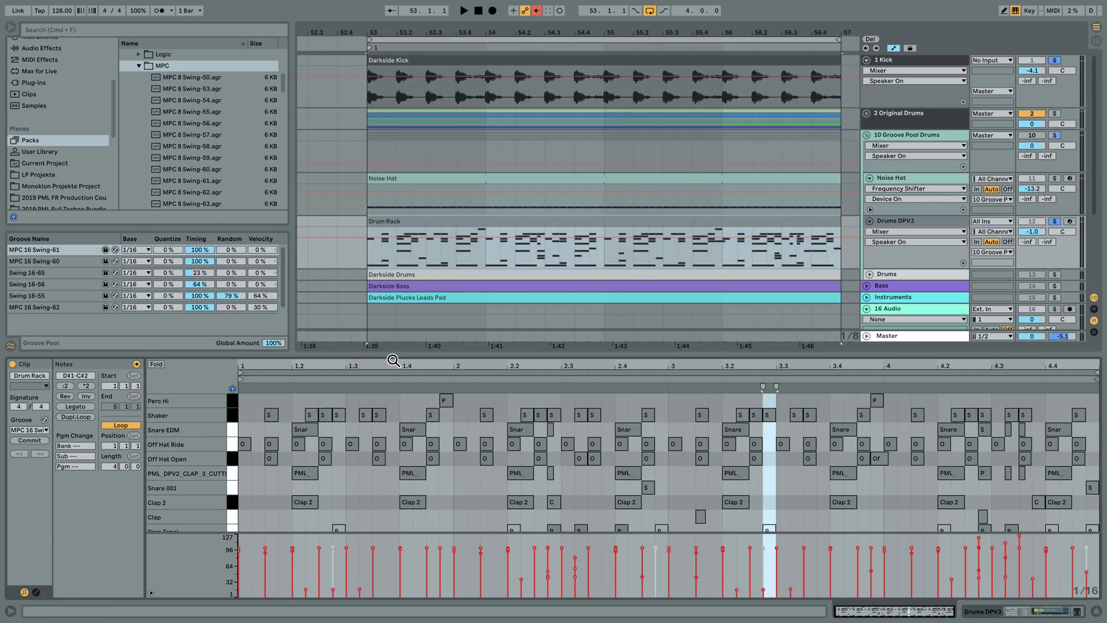
drag(392, 353, 403, 241)
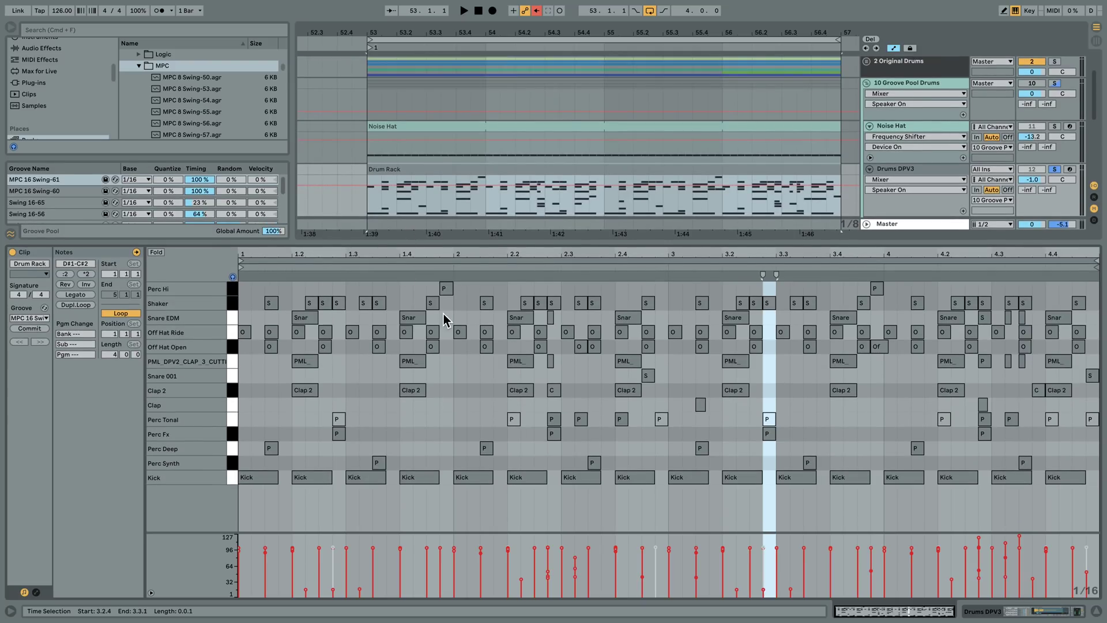
click(33, 318)
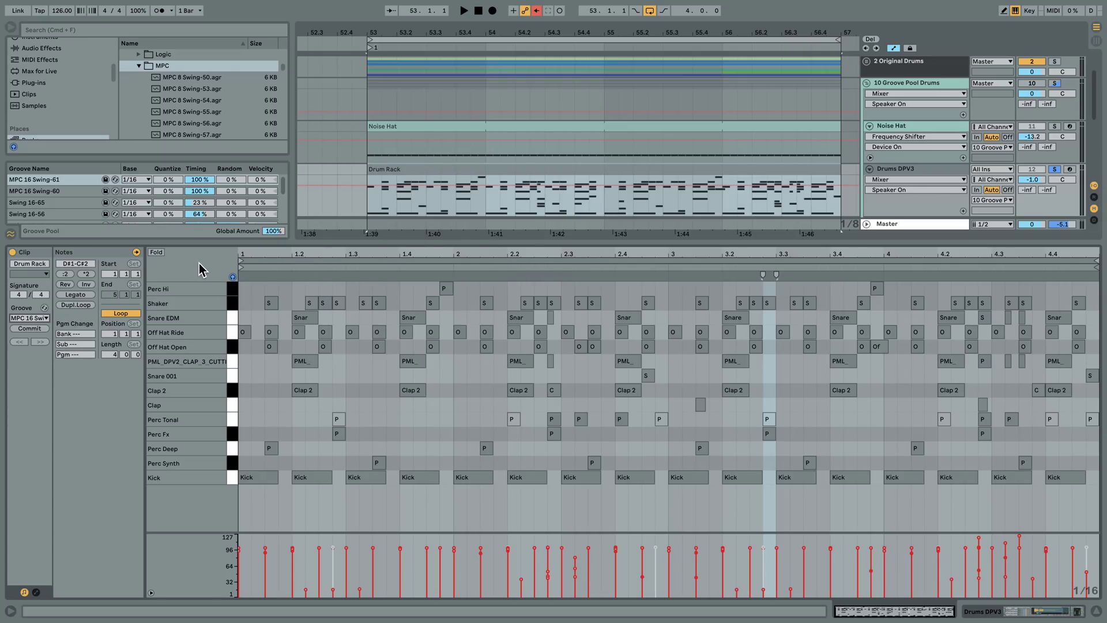
key(space)
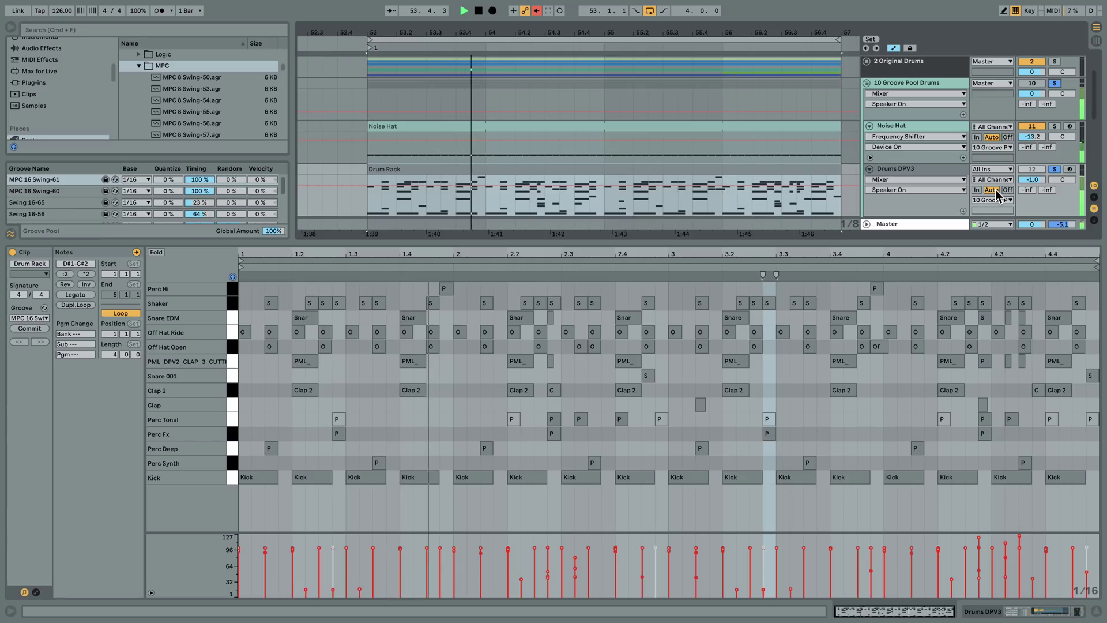
click(1094, 610)
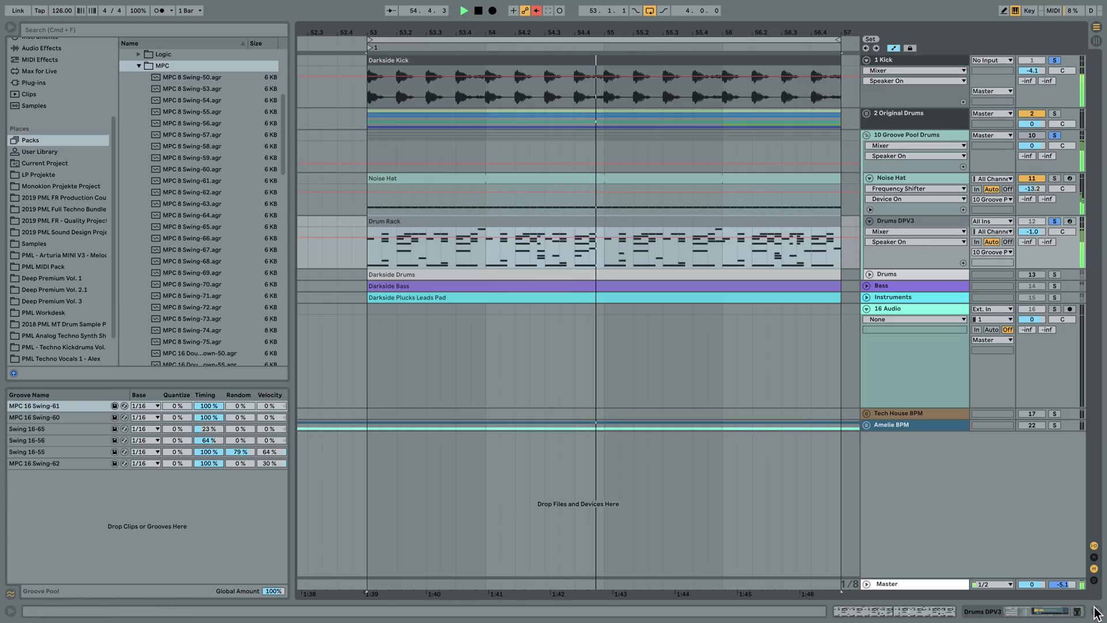
key(space)
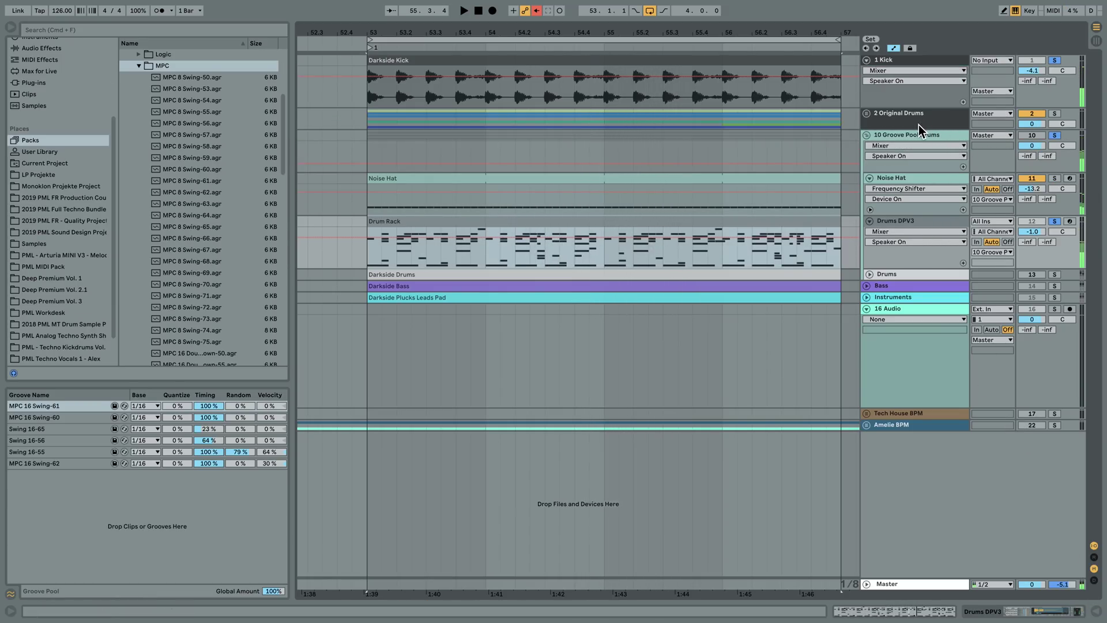
- Set the Drum Rack clip's groove to None and play the loop without swing
click(915, 113)
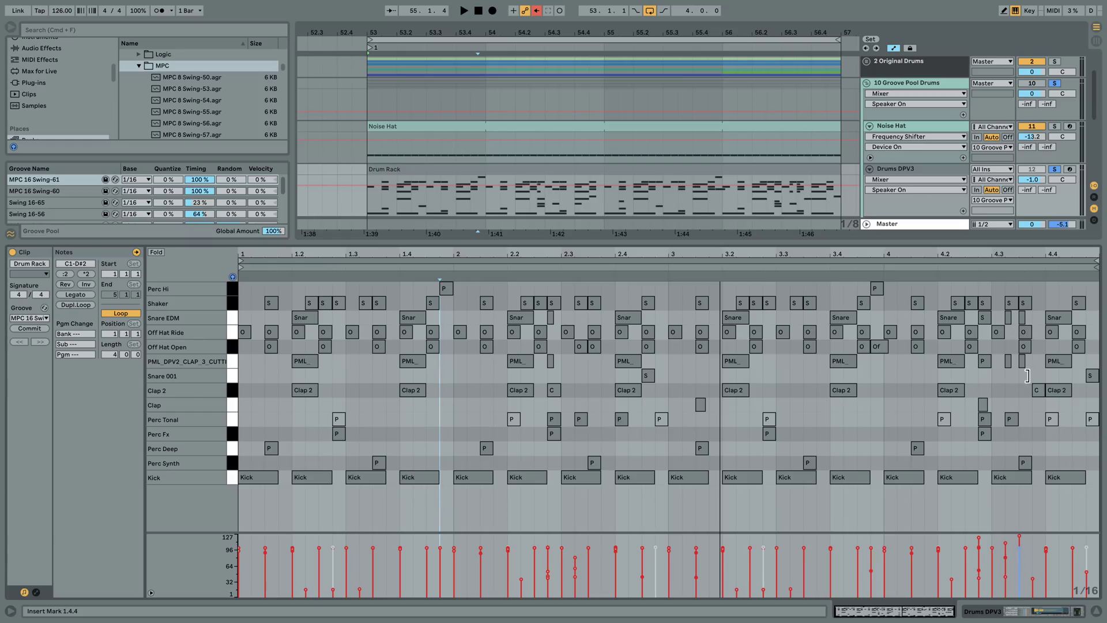
click(42, 318)
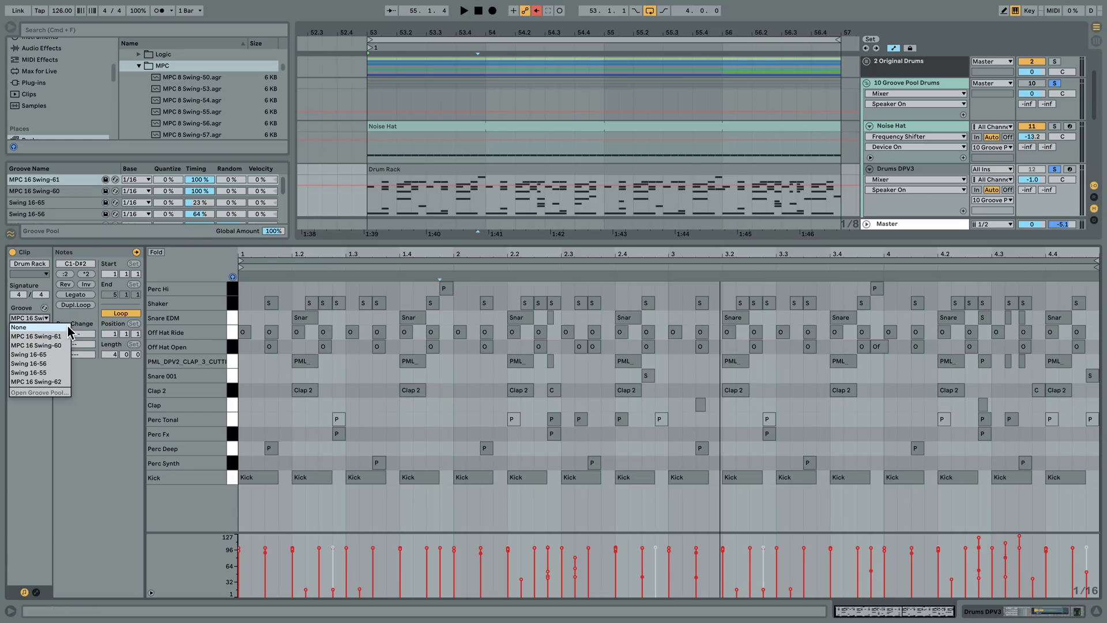
click(30, 460)
click(44, 318)
click(46, 328)
key(space)
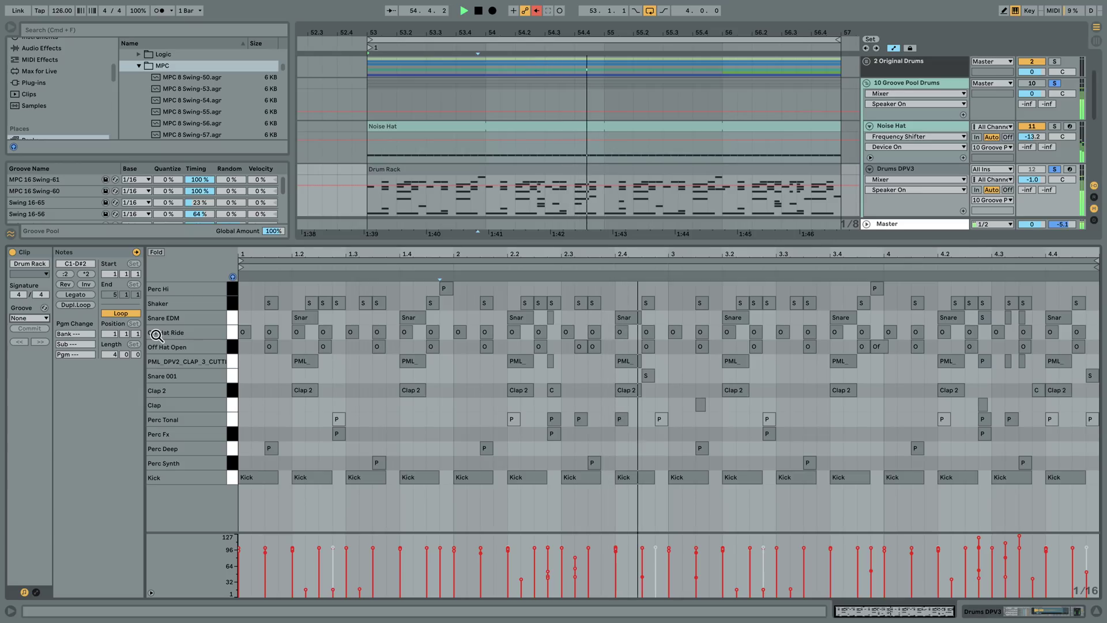
key(space)
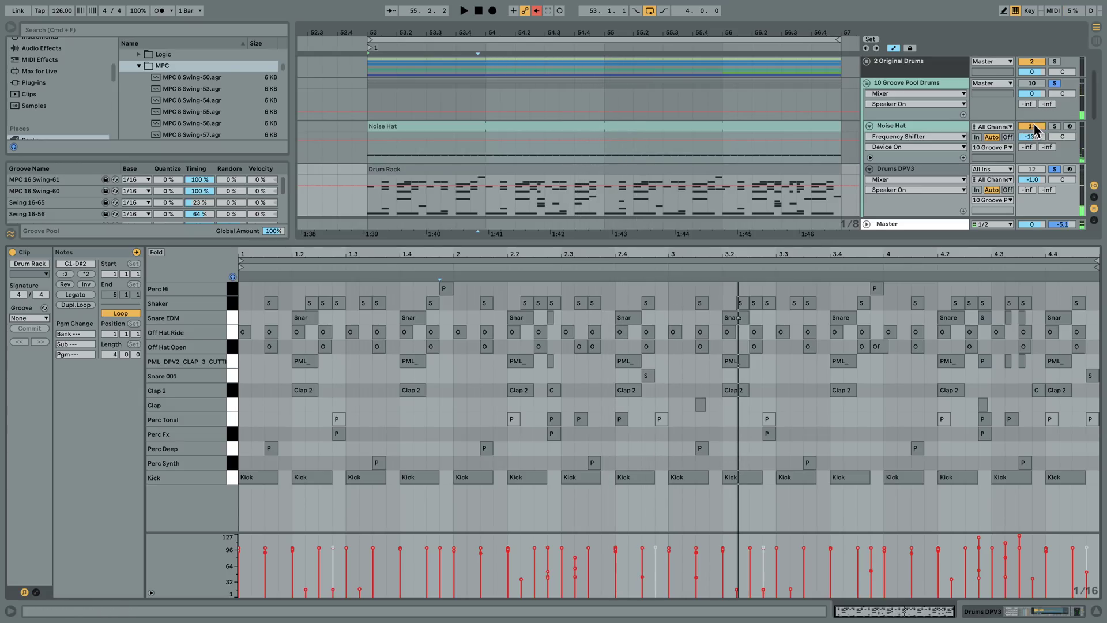
- Deactivate the Noise Hat track and replay the ungrooved drum loop
click(1032, 128)
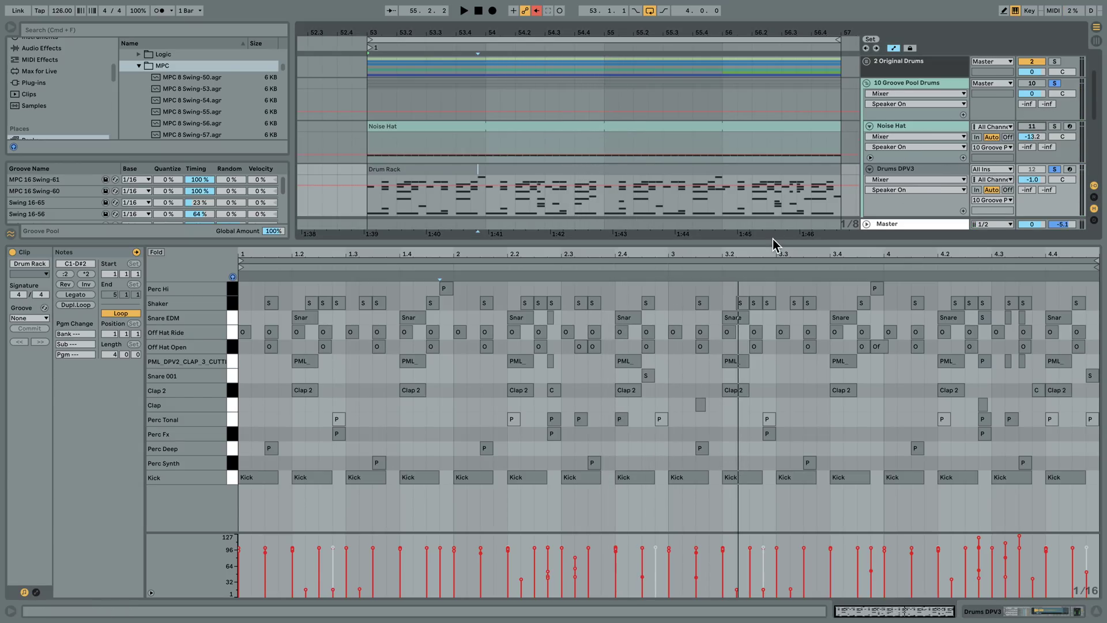
key(space)
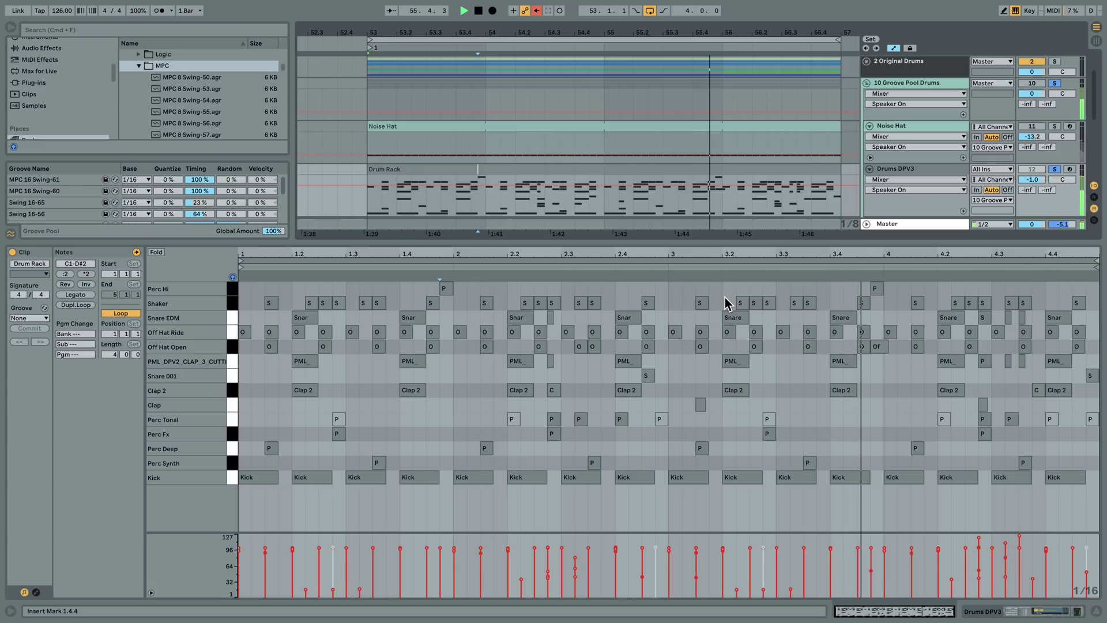
click(698, 310)
key(space)
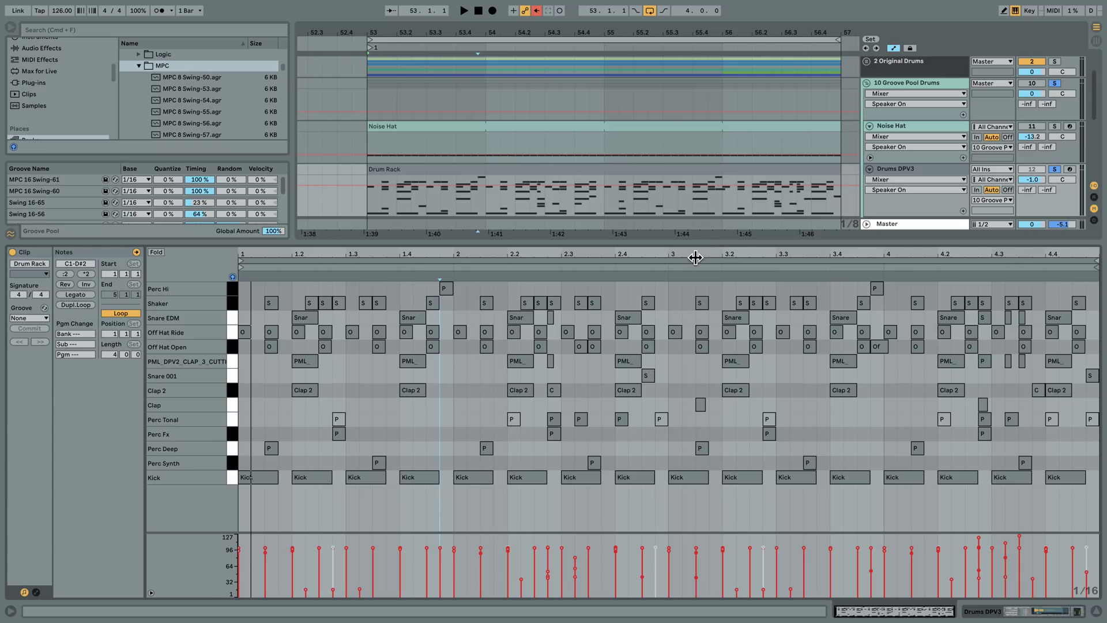
key(space)
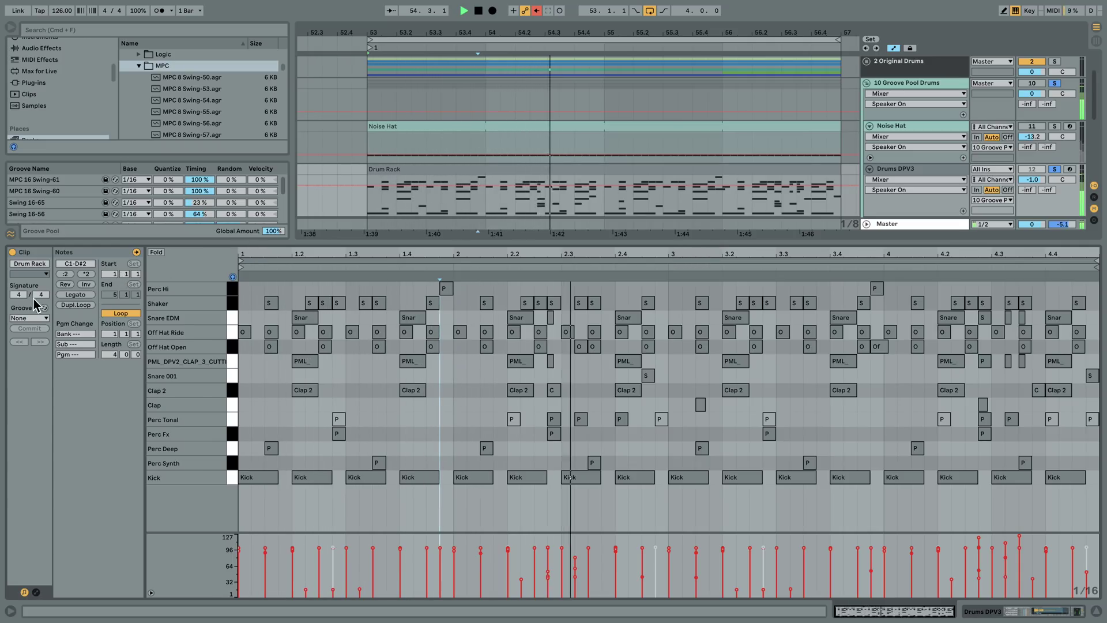
- Assign the MPC 16 Swing-61 groove to the Drum Rack clip and play the loop with its swing
drag(153, 245, 152, 285)
click(29, 358)
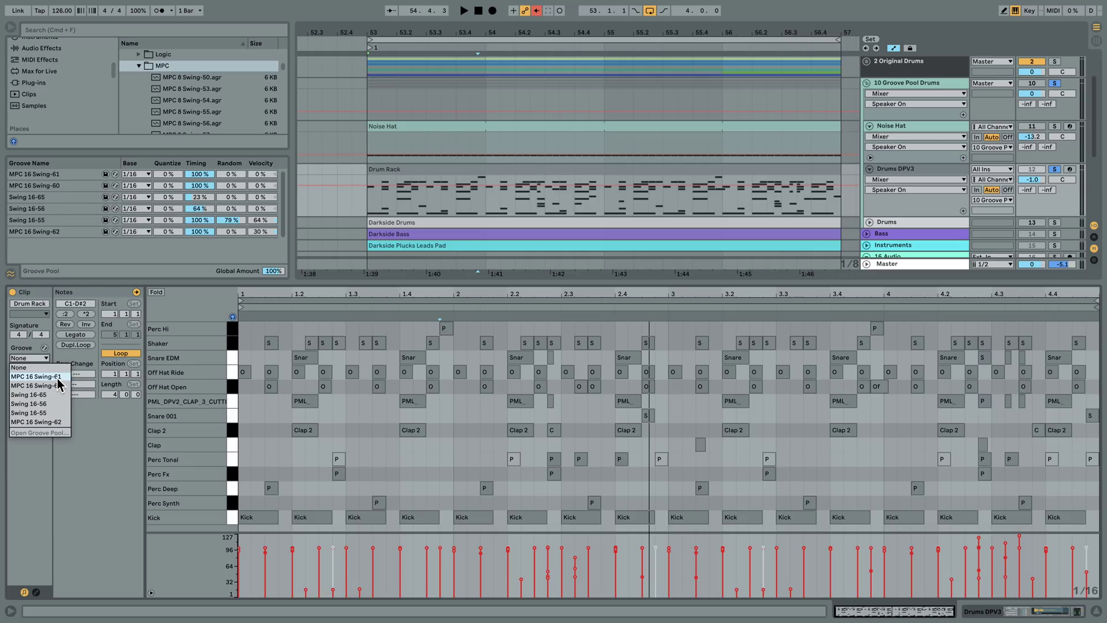
click(58, 378)
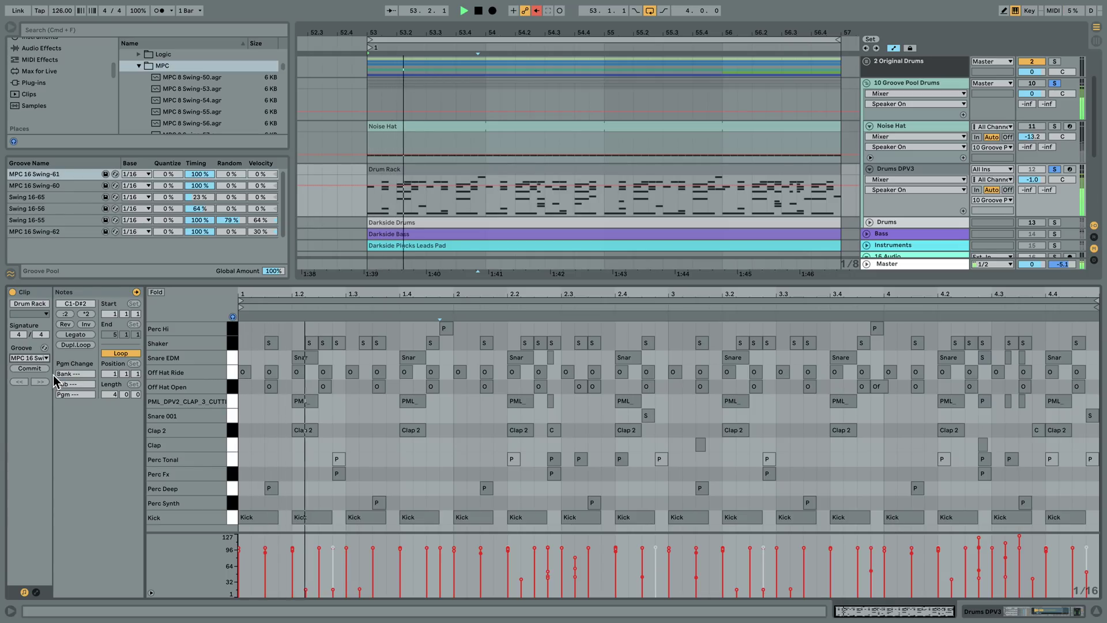
click(200, 174)
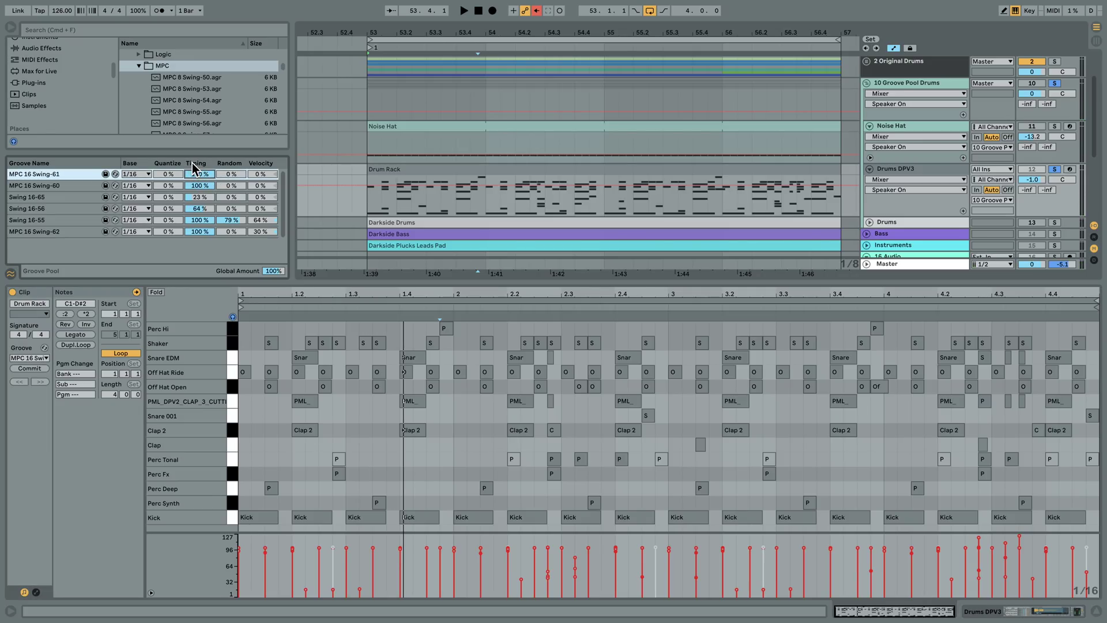
key(space)
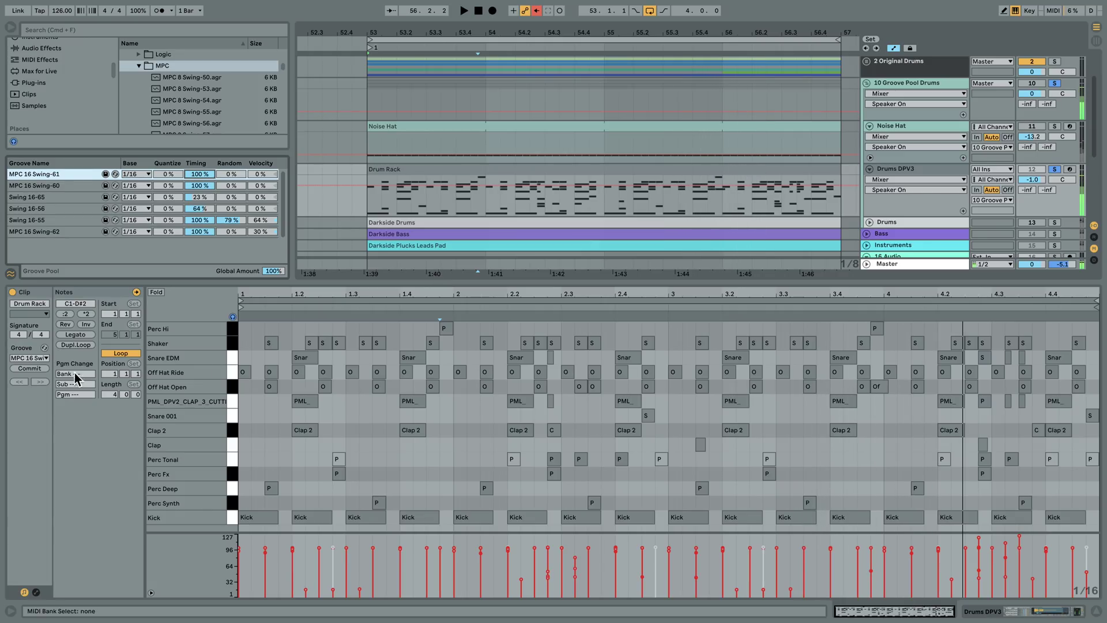
- Commit the MPC 16 Swing-61 groove to the Drum Rack clip and examine the note timing around beat 2.2 during playback
click(29, 369)
key(space)
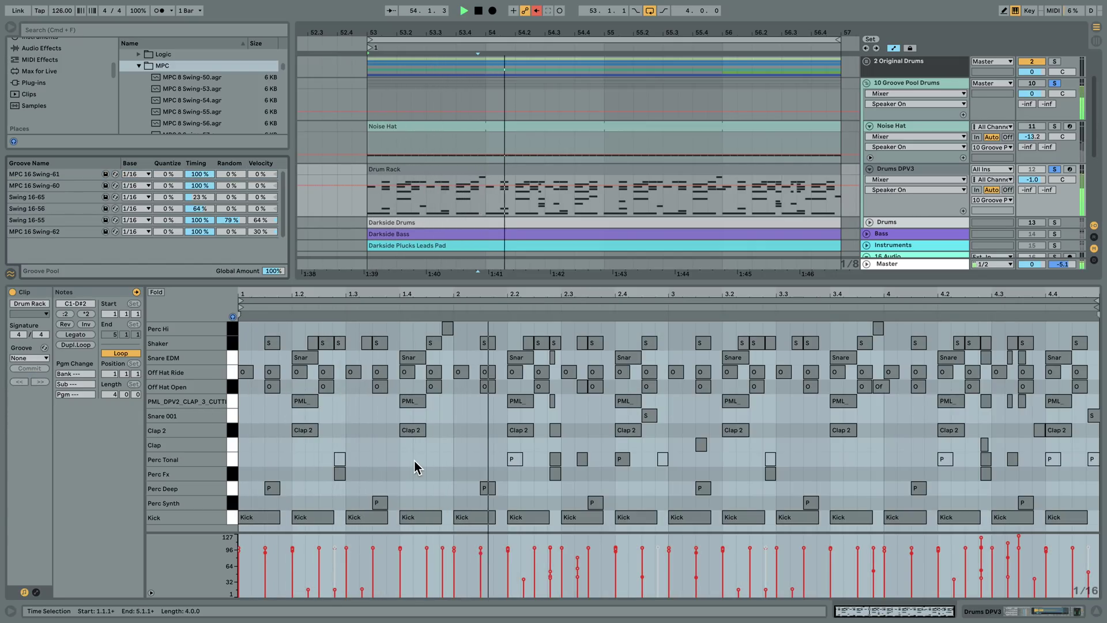
drag(548, 291, 548, 346)
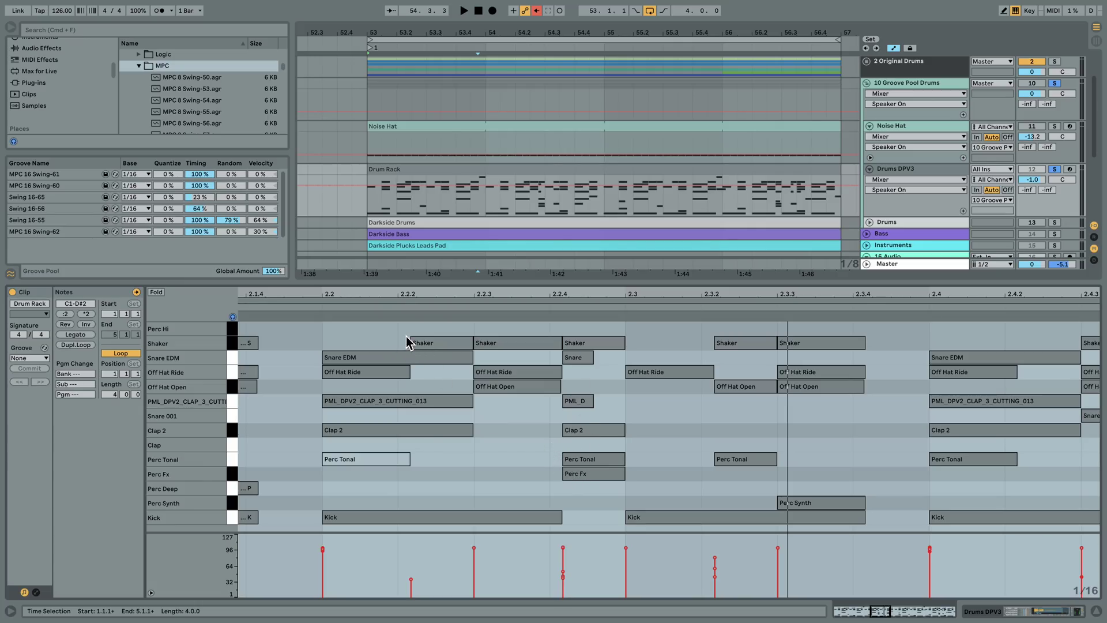
drag(472, 290, 535, 290)
key(space)
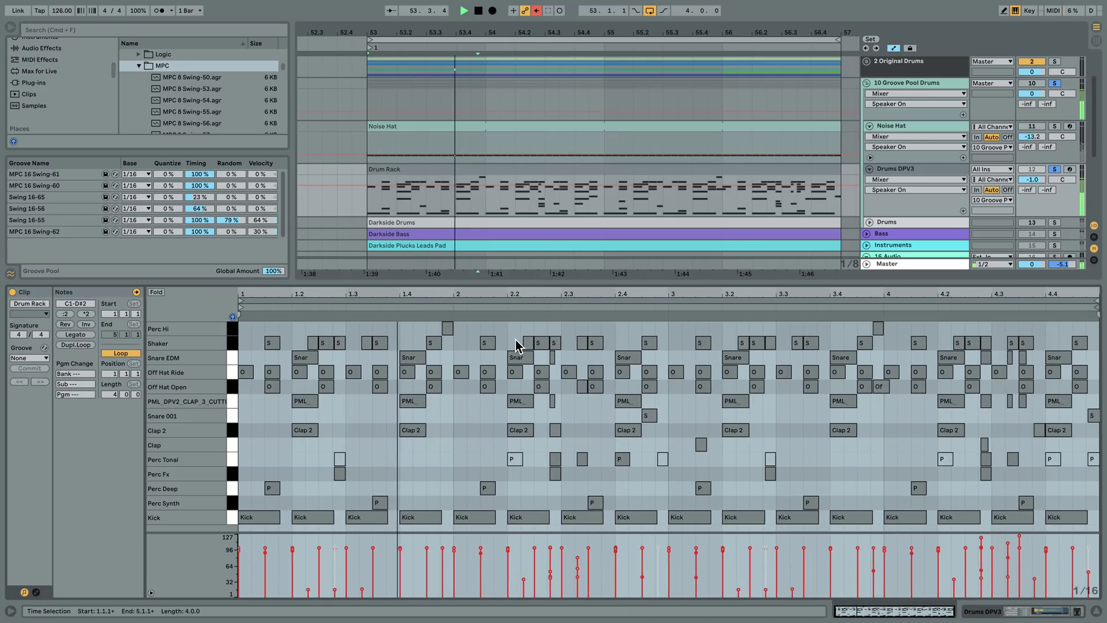
key(space)
- Undo the groove commit on the Drum Rack clip and replay the loop
key(super+z)
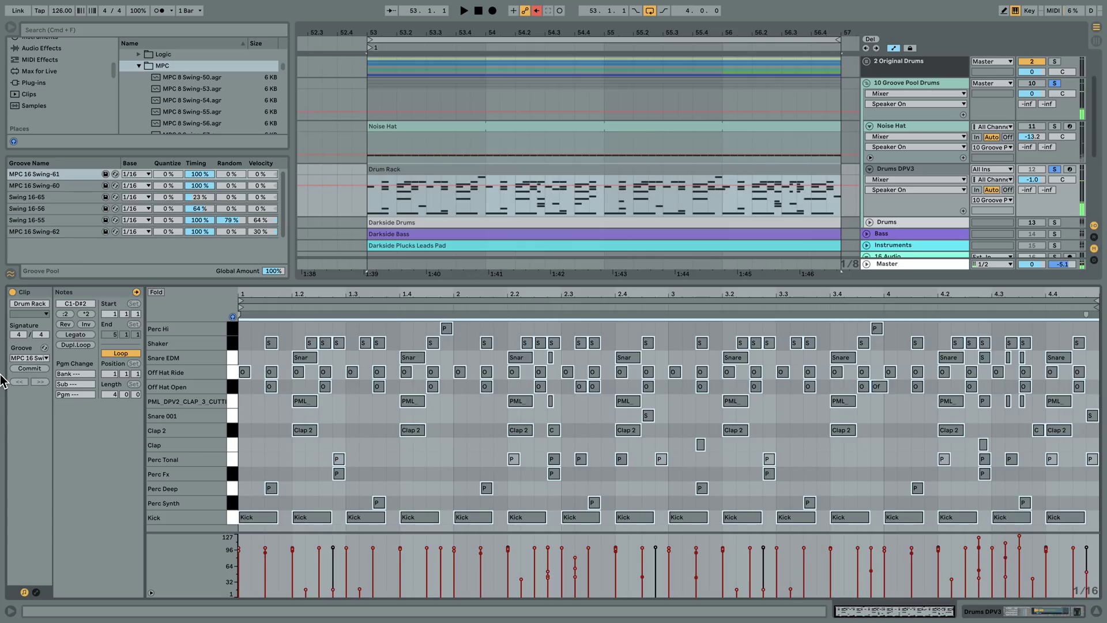
key(space)
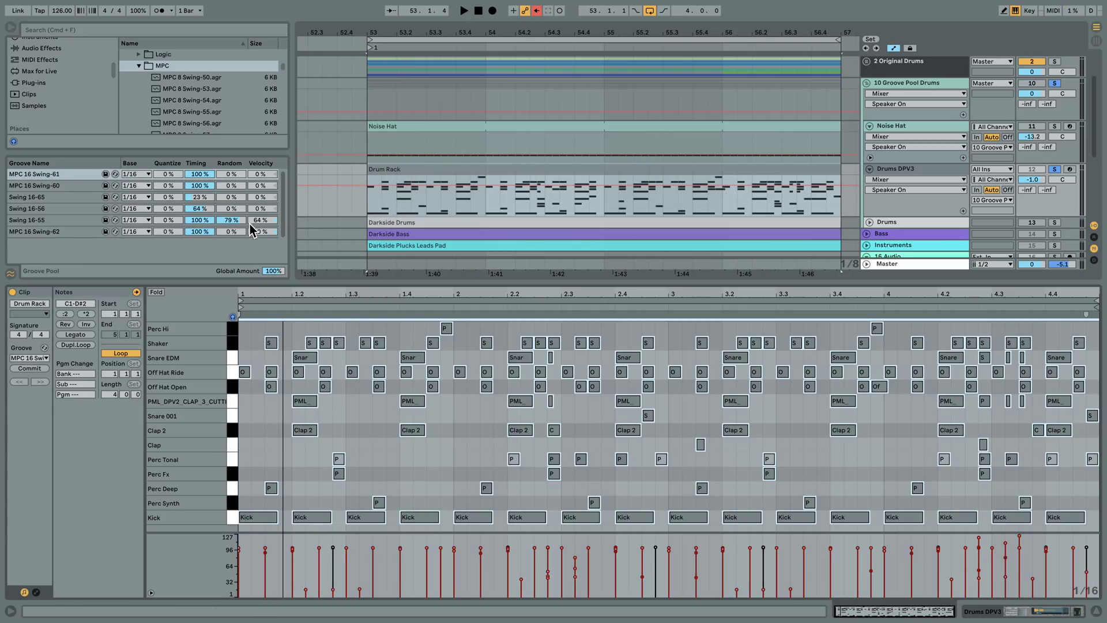
- Try the Random amount of MPC 16 Swing-61 at 69% and 61% with playback, and return it to 0%
drag(239, 173, 238, 168)
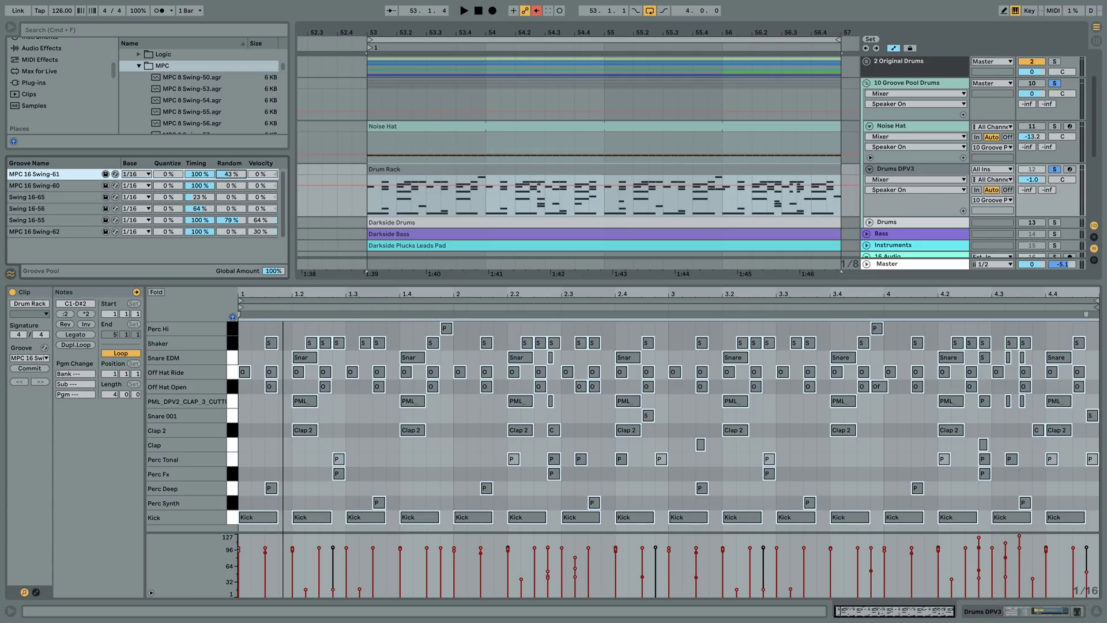
key(space)
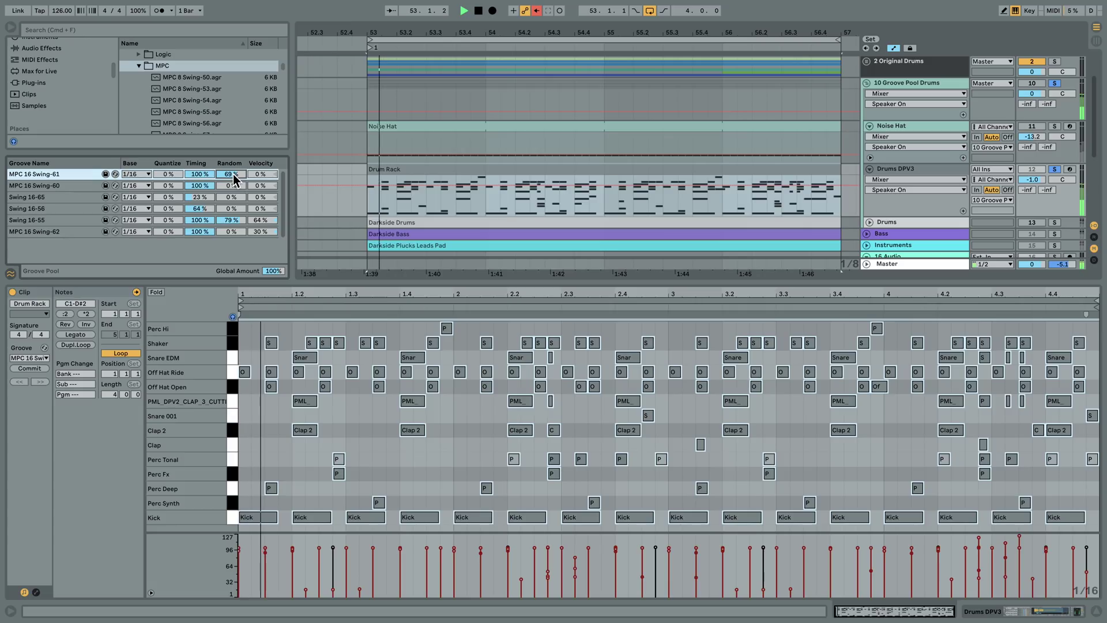
drag(234, 174, 234, 180)
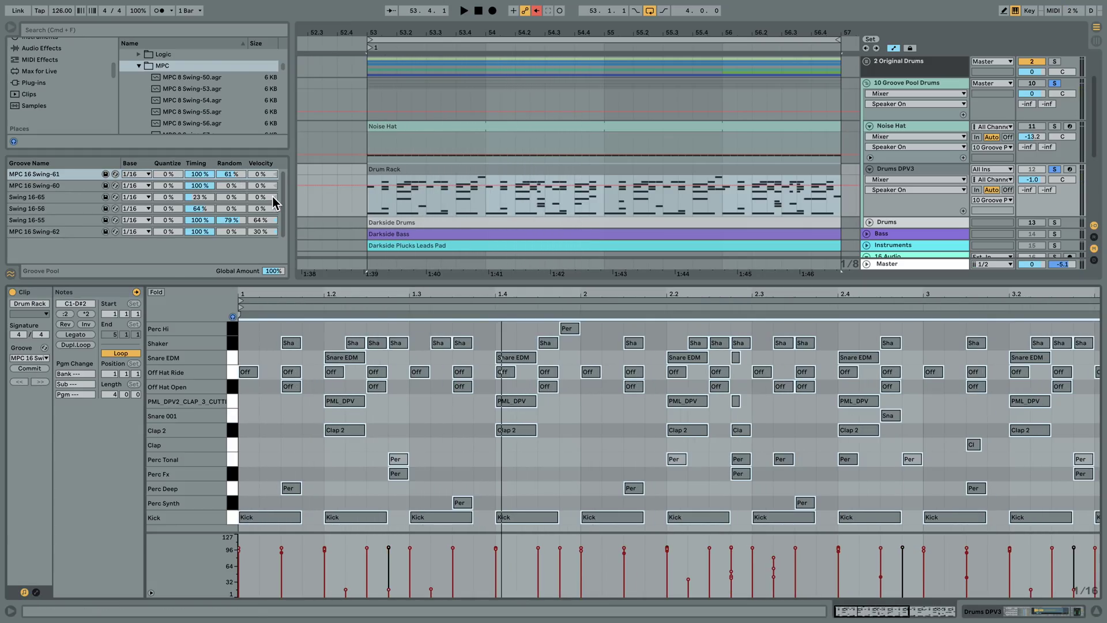
drag(234, 173, 234, 172)
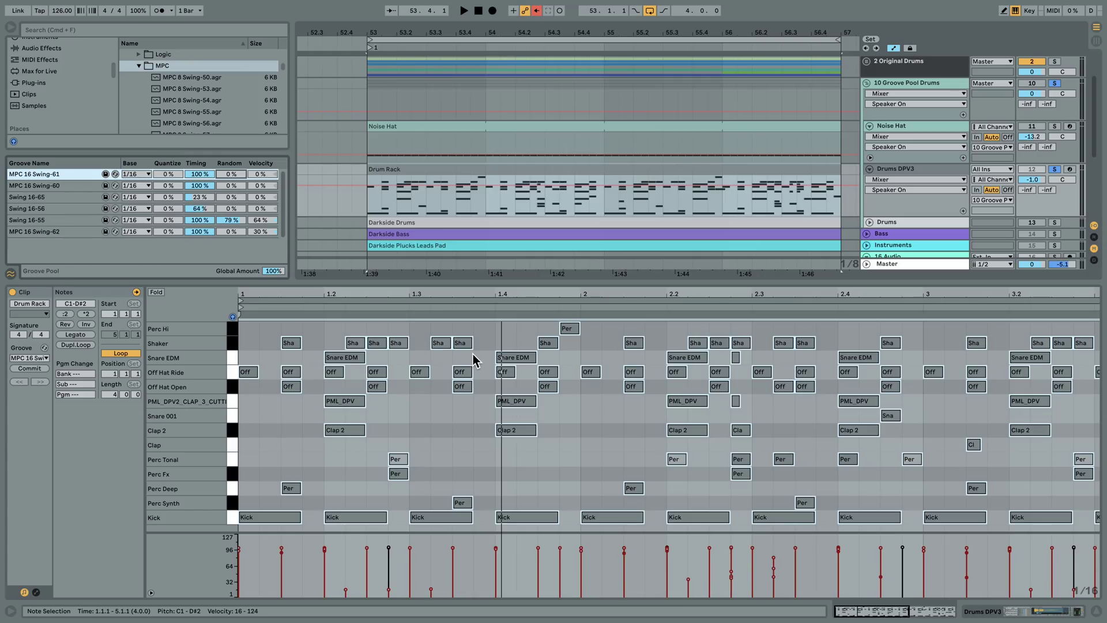
- Close the note editor, unsolo the Kick and drum tracks, activate Noise Hat, Bass and Instruments, and play the full loop
drag(542, 281, 542, 276)
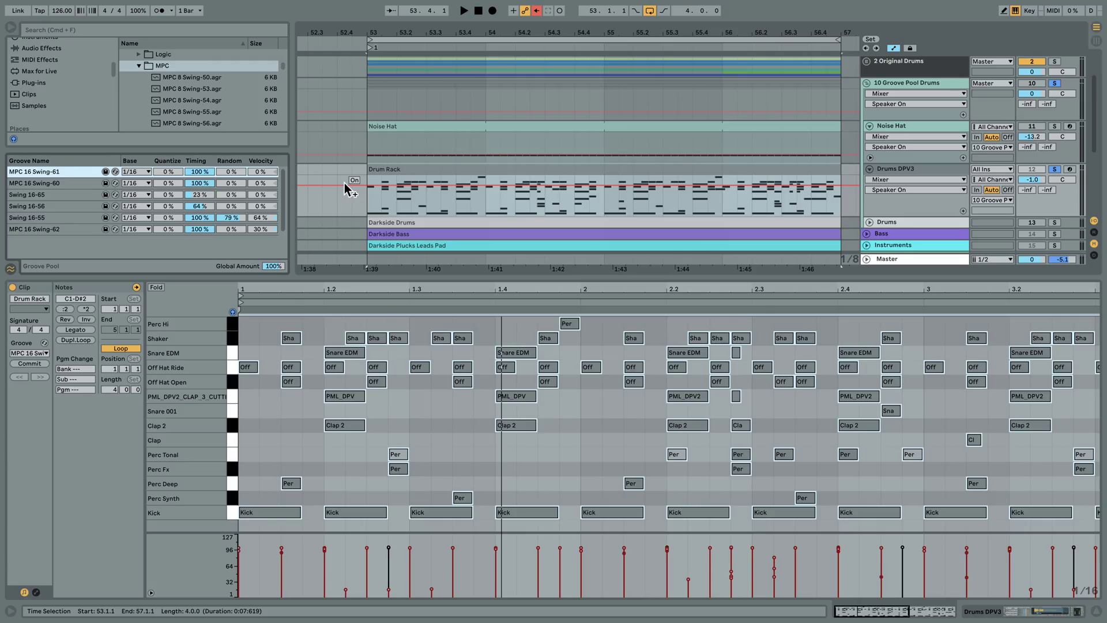
click(1040, 616)
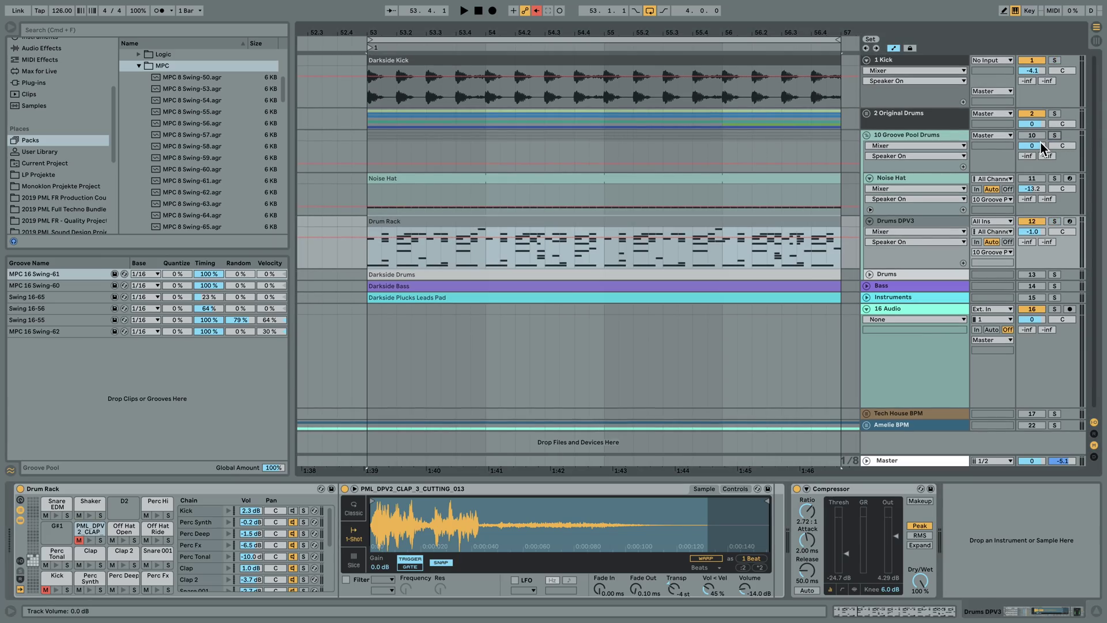
key(space)
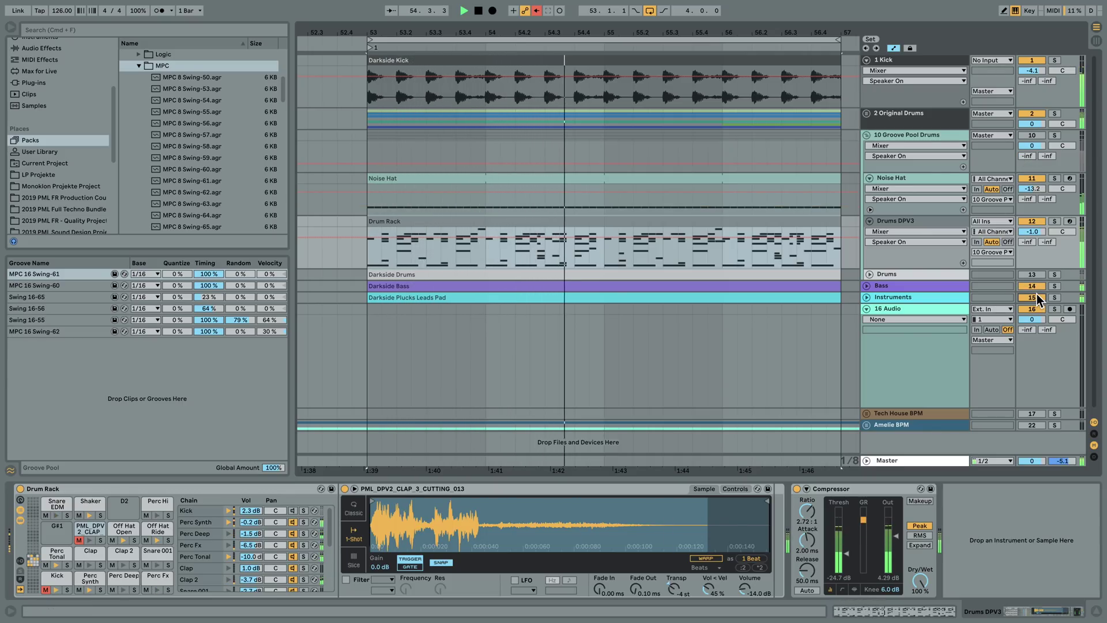
- Deactivate Drums DPV3, briefly unfold the Original Drums group during playback, and stop the loop
click(1033, 221)
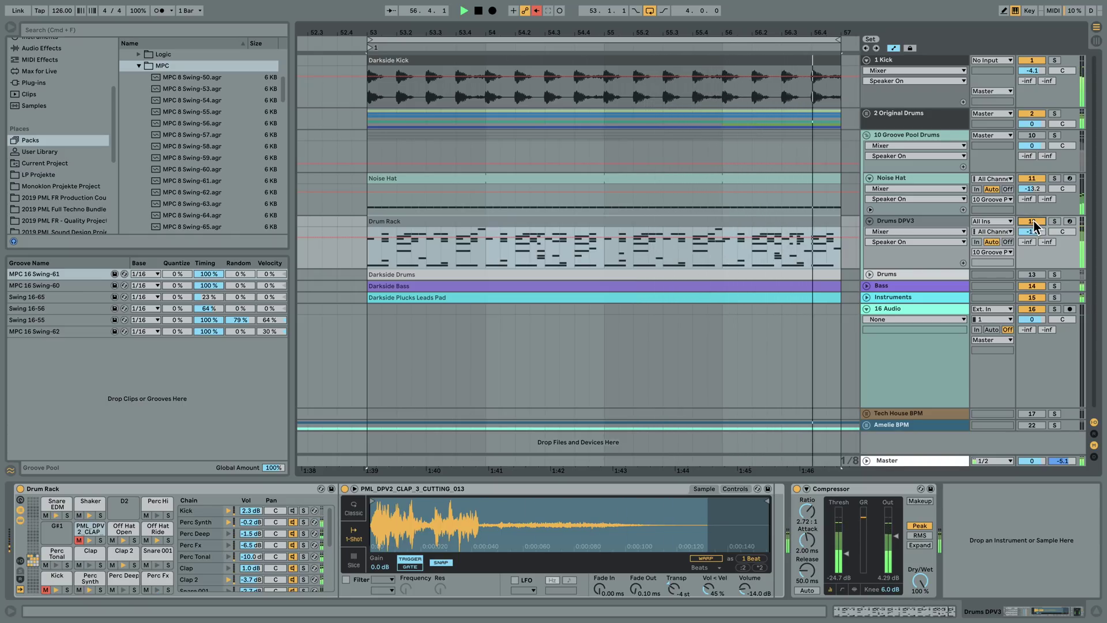
click(866, 116)
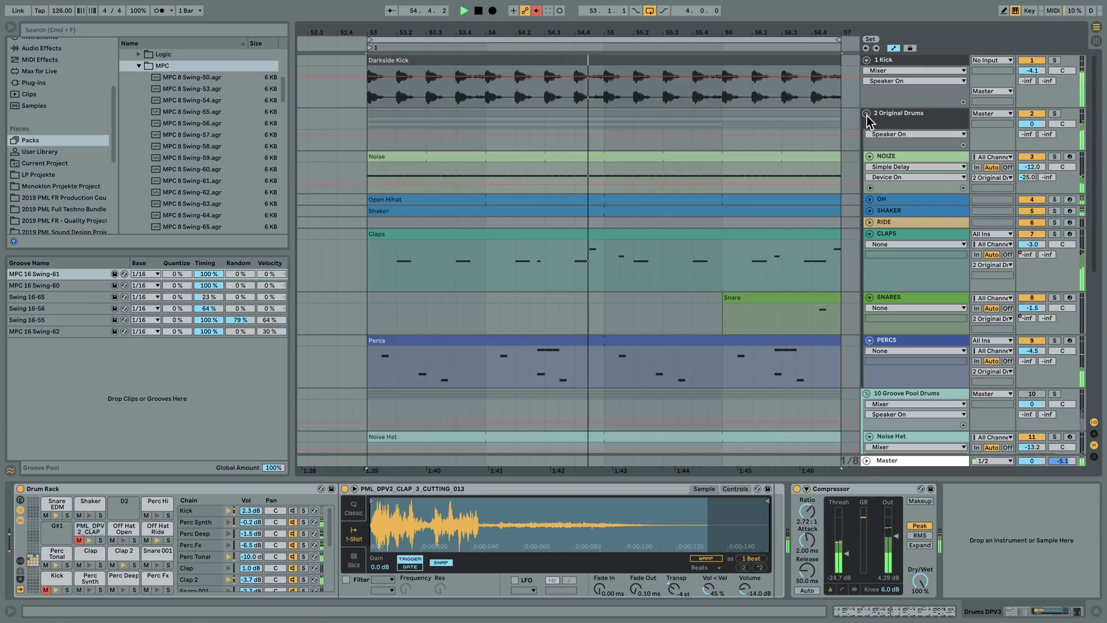
click(866, 115)
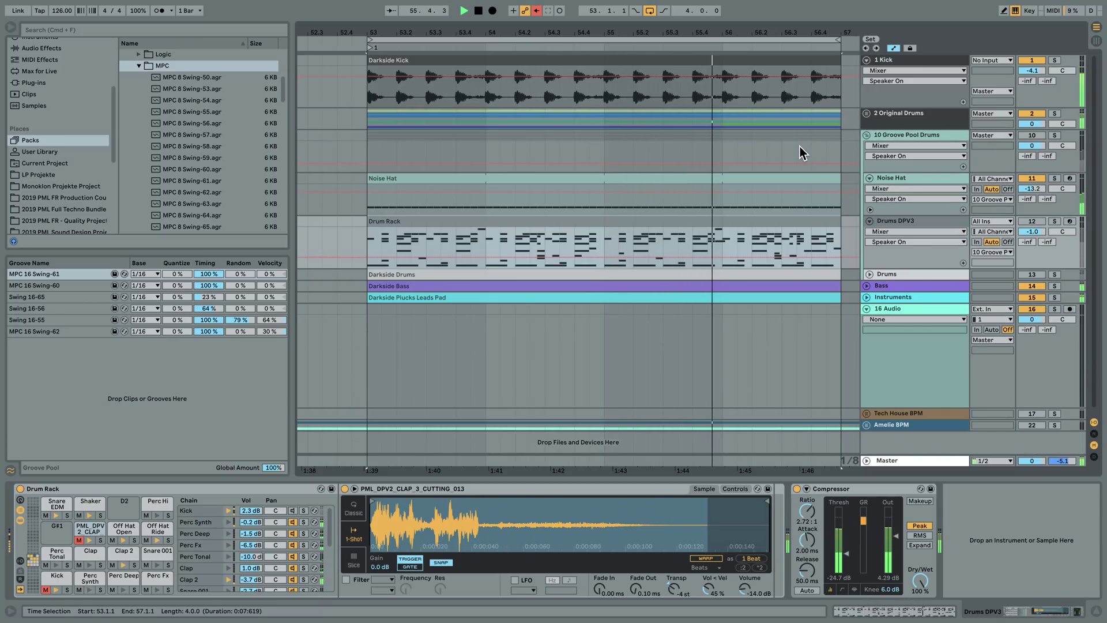
key(space)
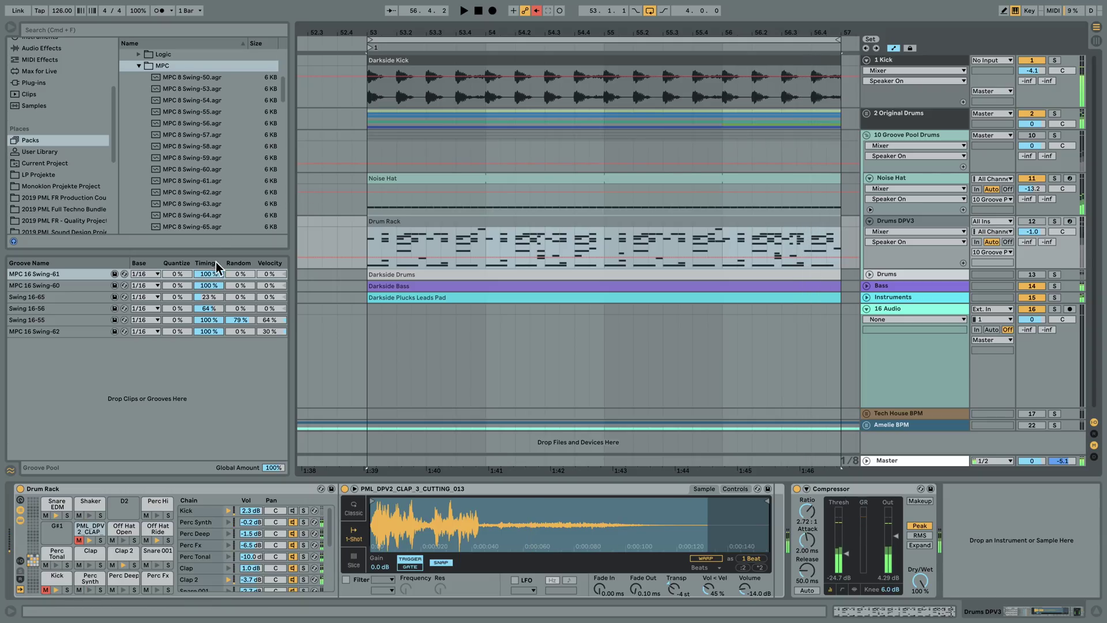
drag(218, 255, 228, 369)
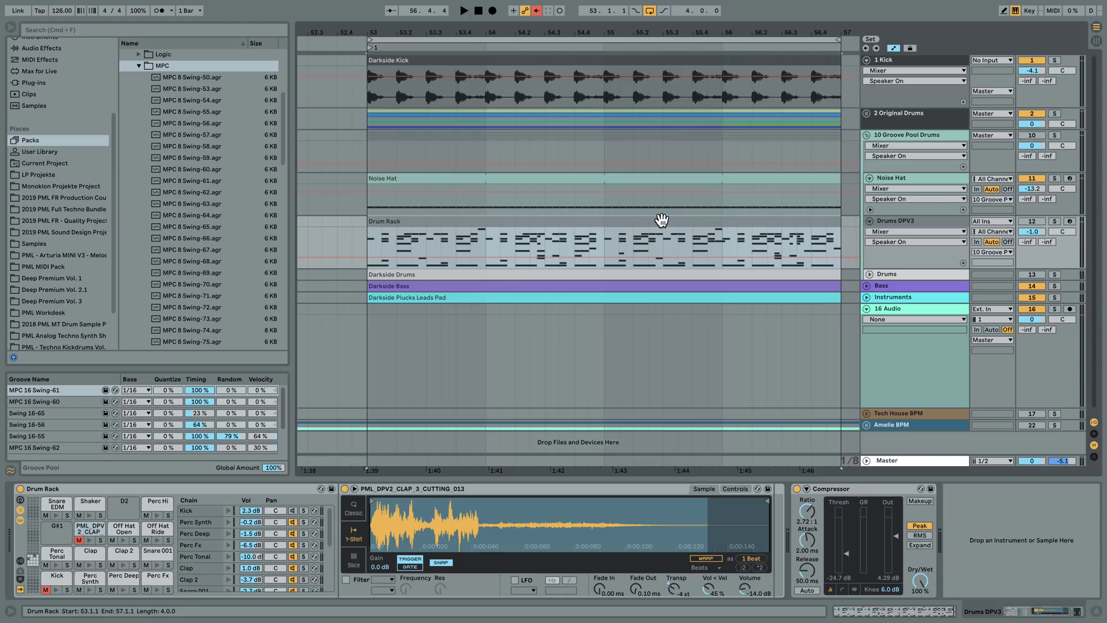
- Browse the Deep Premium Vol. 2.1 and Vol. 3 sample packs, examining the Vol. 3 KICK, LOOPS TOP & HIHAT and LOOPS ATMO/NOISE folders
click(55, 290)
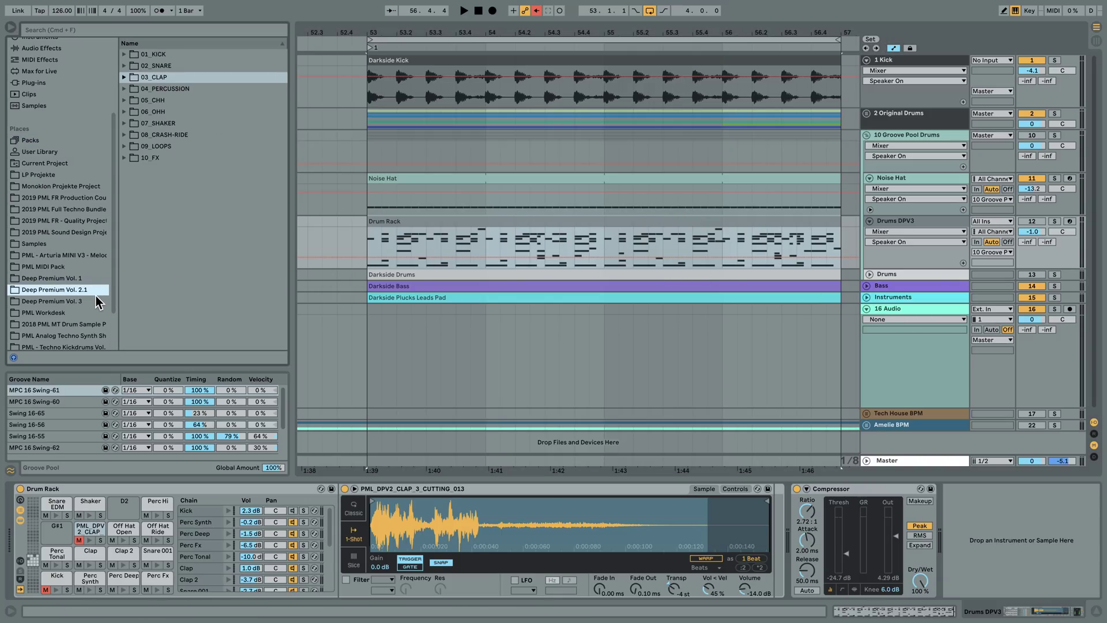
click(64, 303)
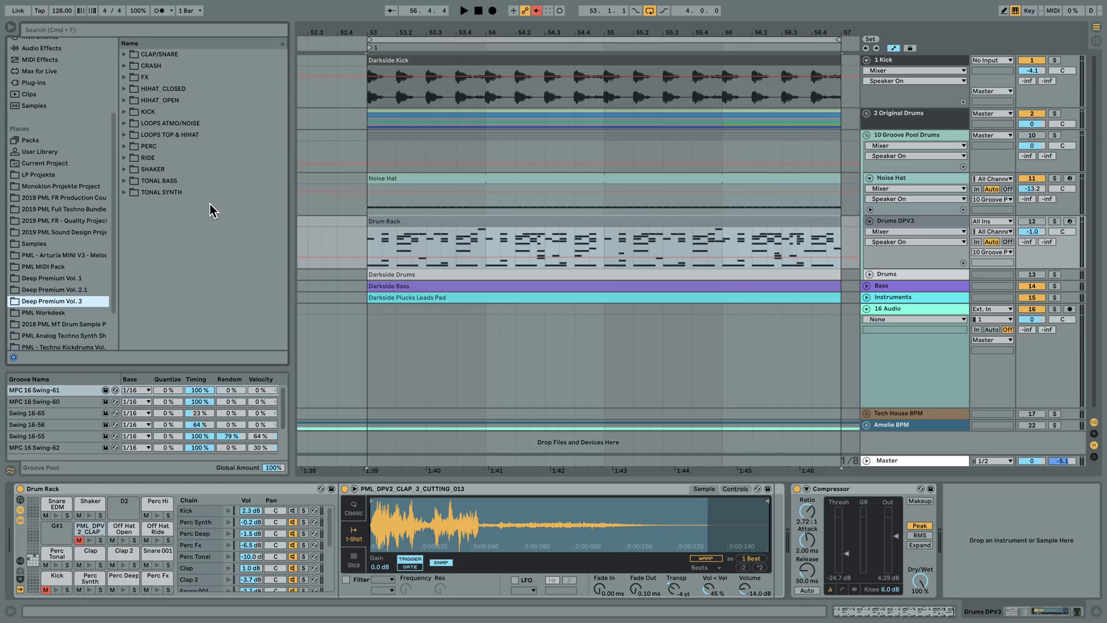
click(188, 112)
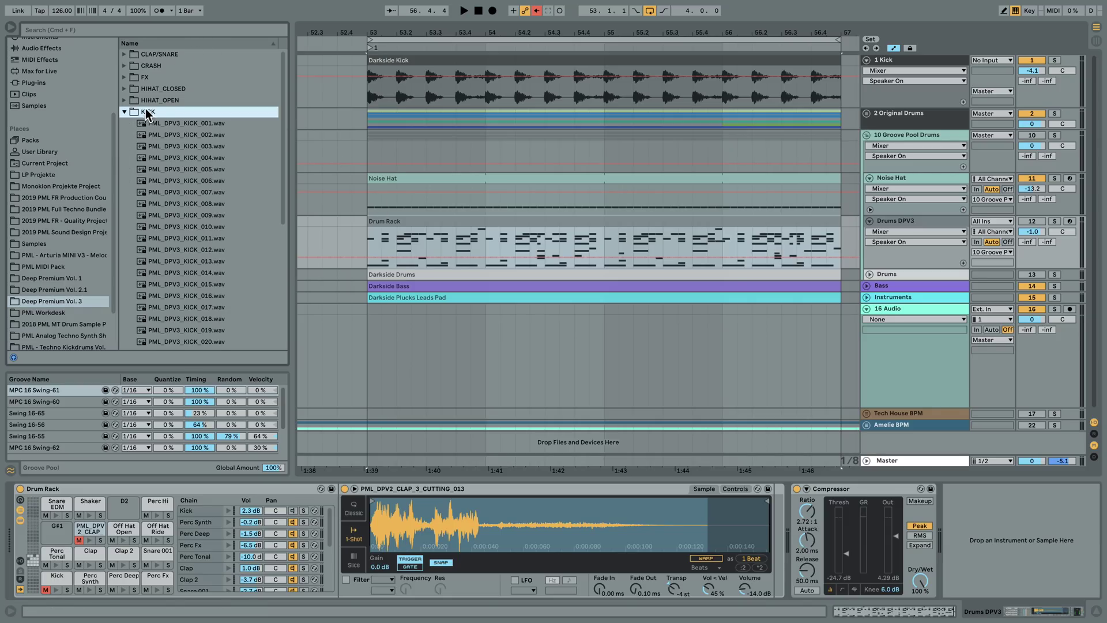
click(124, 112)
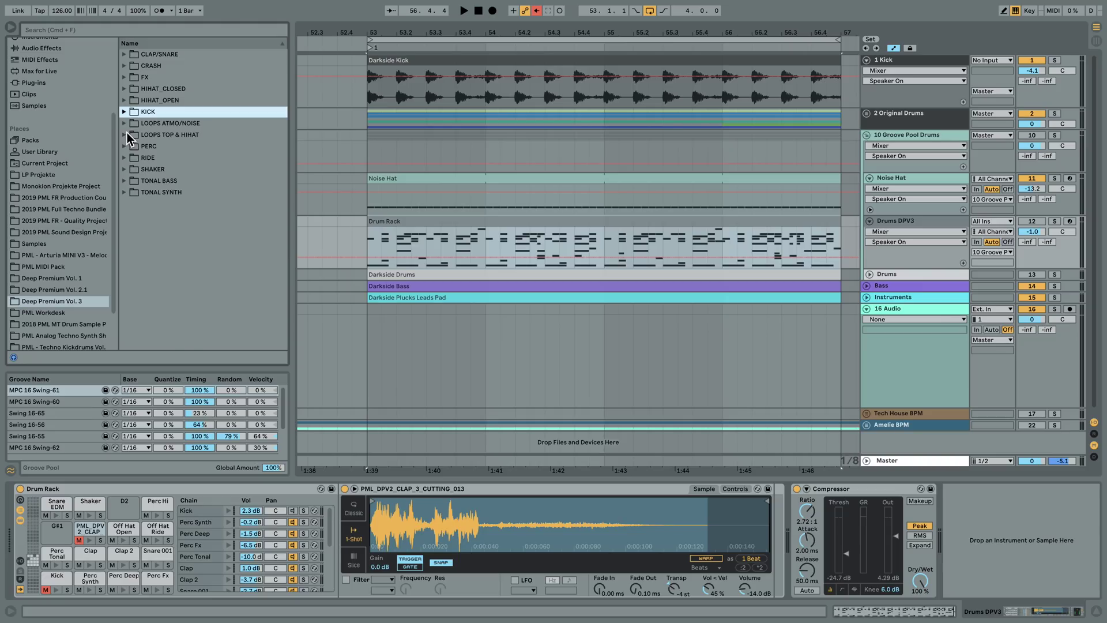
click(126, 134)
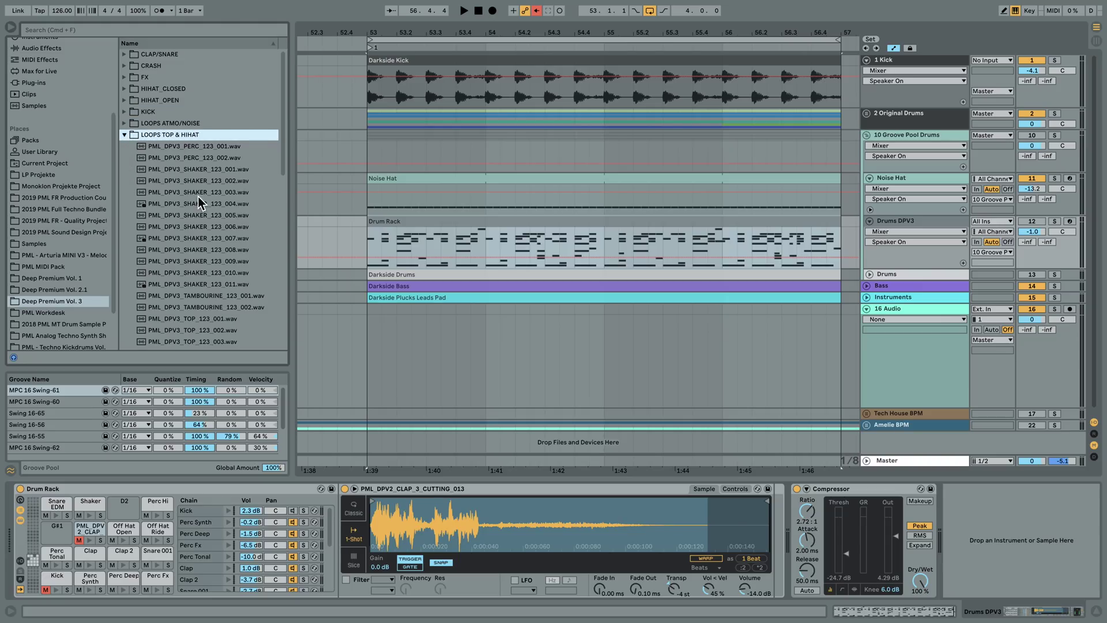
click(128, 123)
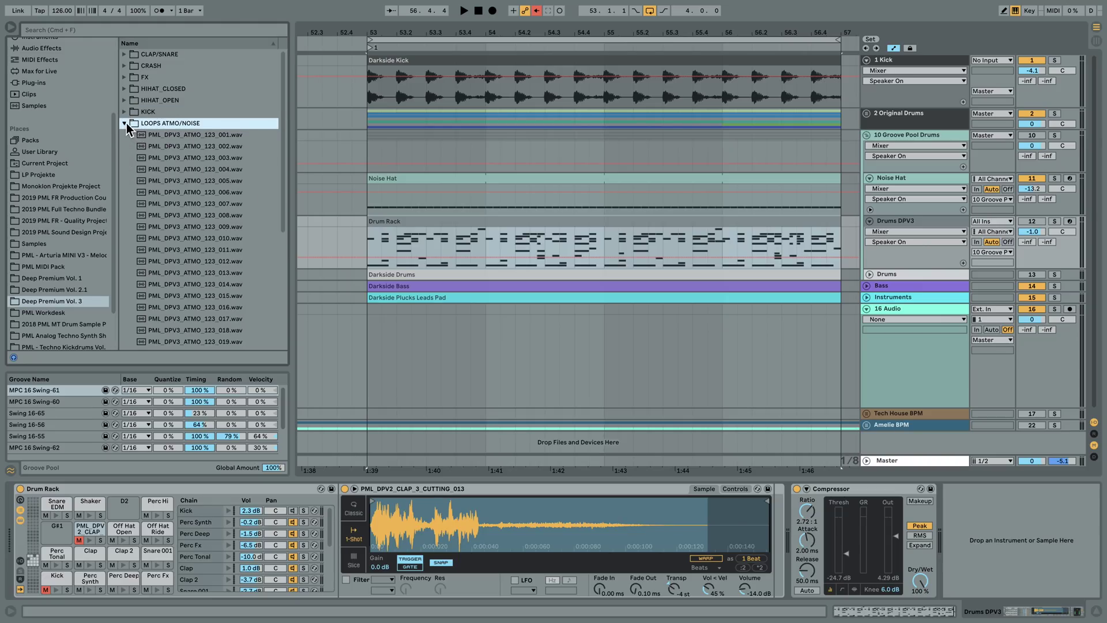
click(125, 123)
key(space)
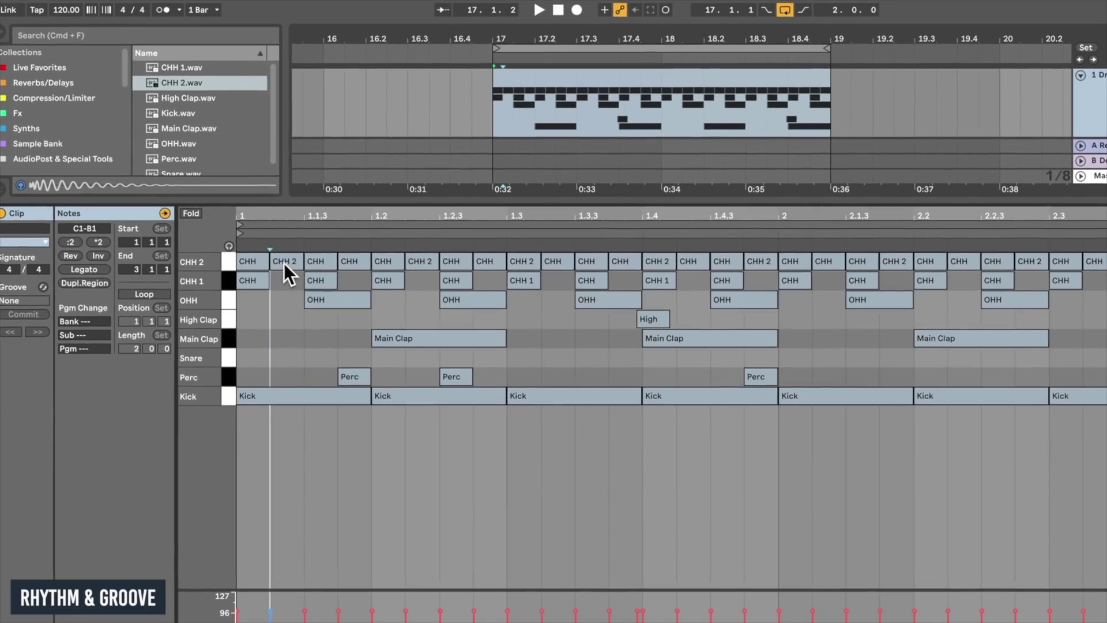
- Select the CHH 2 note after beat 1.2 and lower the velocity of the third Perc Massive note
click(417, 262)
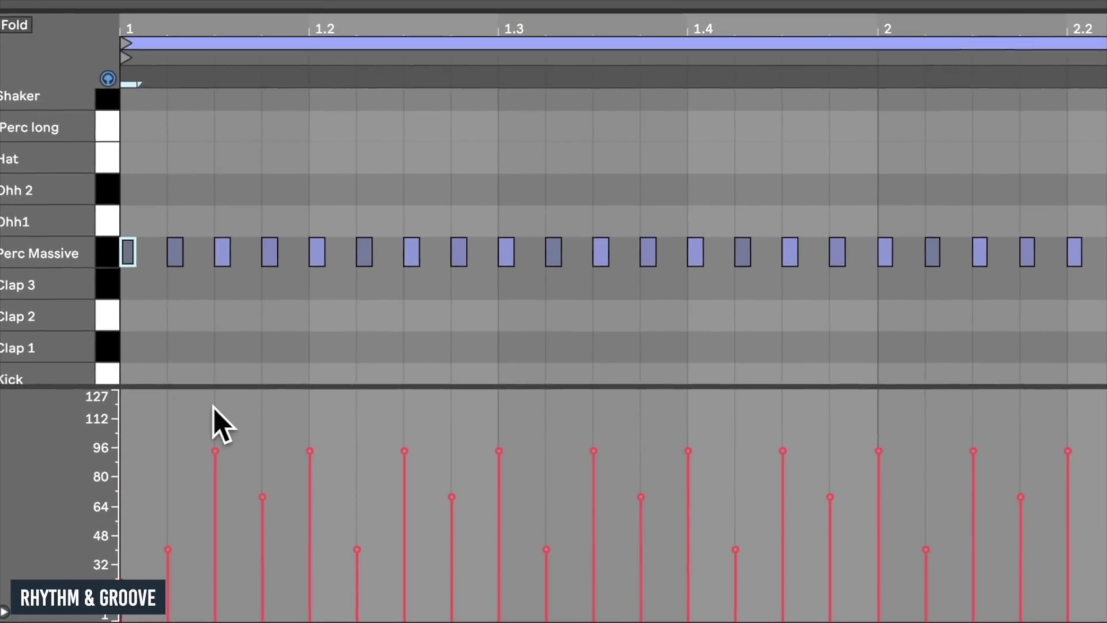
drag(215, 450, 215, 539)
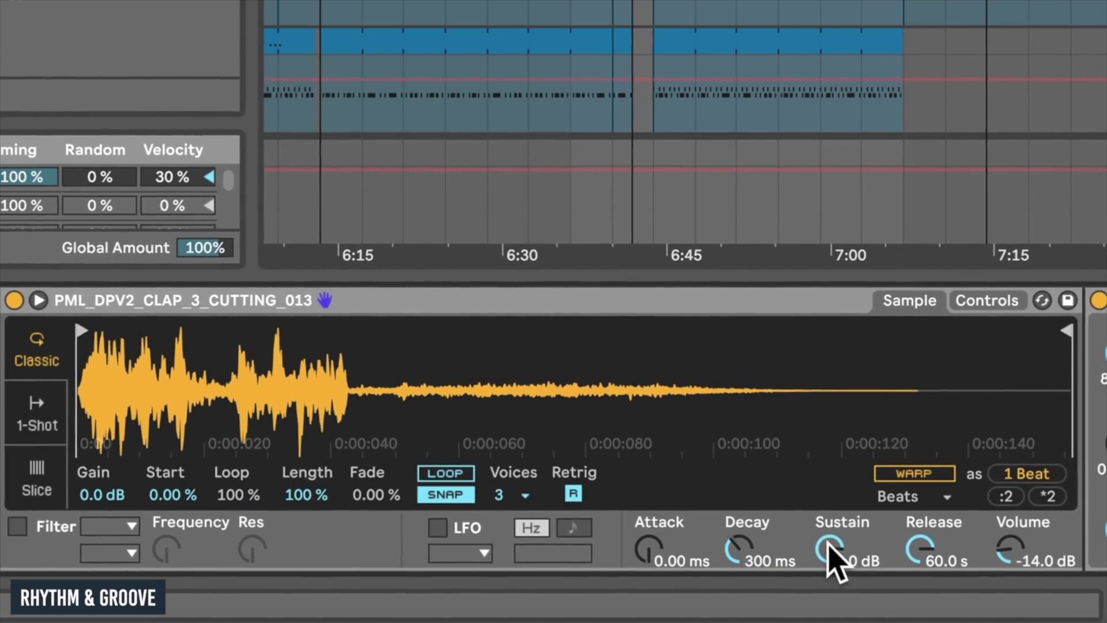
- Lower the Sustain and raise the Decay of the PML_DPV2_CLAP_3_CUTTING_013 clap sample
drag(829, 551, 824, 599)
drag(737, 551, 738, 518)
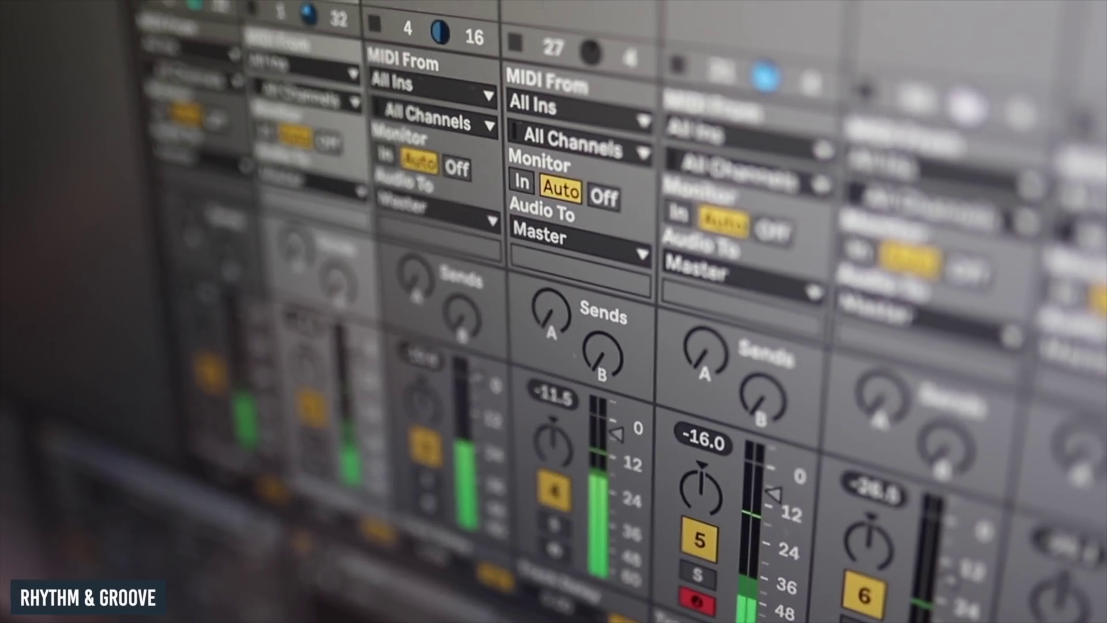